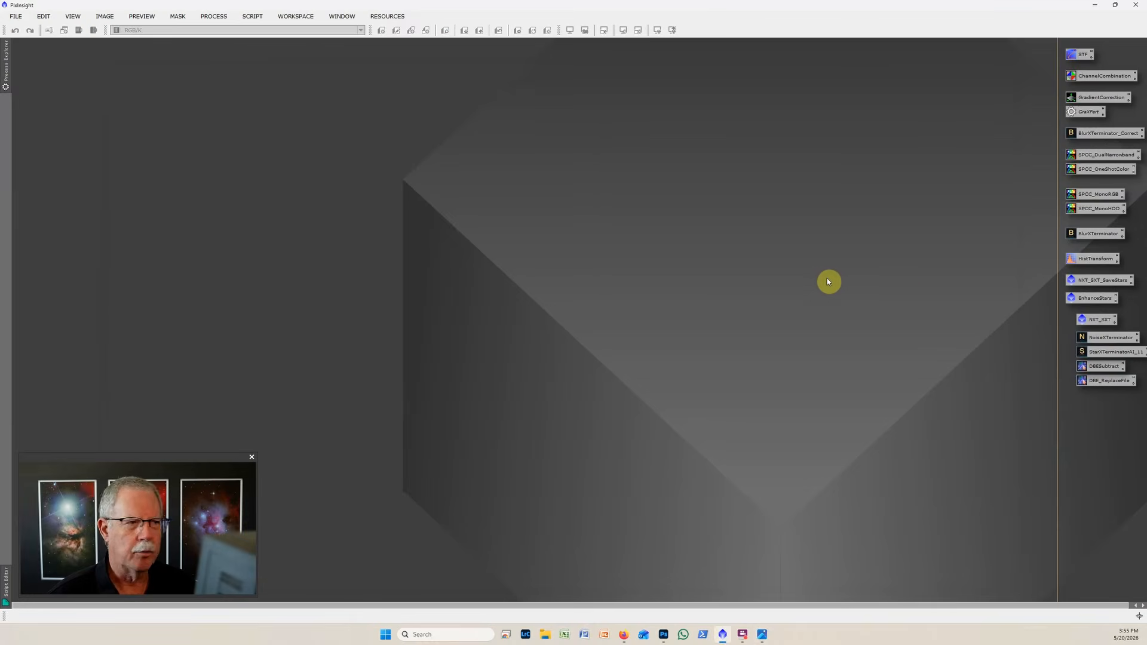
Launch the PiMagic script and place its dialog in the middle of the workspace.
left_click(261, 18)
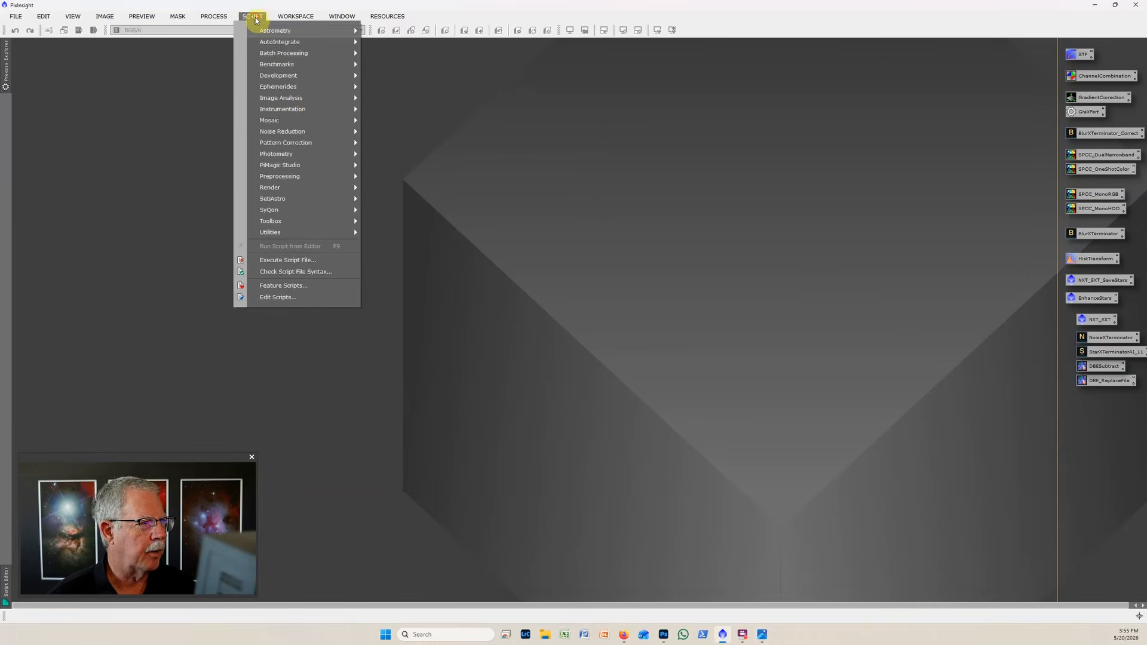
mouse_move(305, 165)
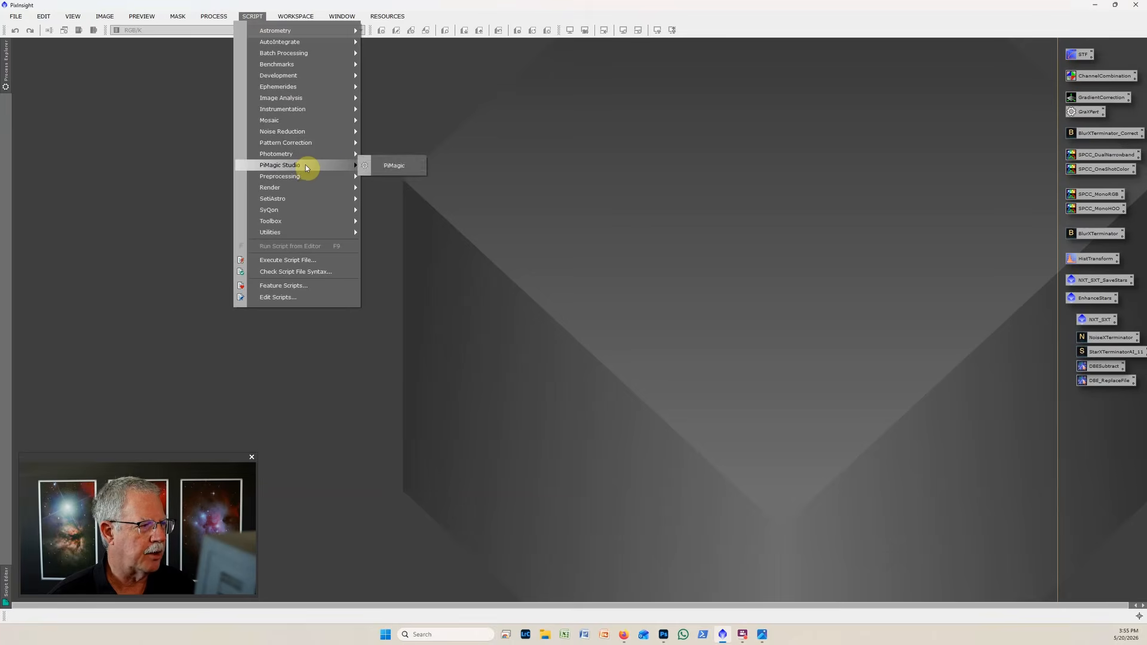
left_click(401, 167)
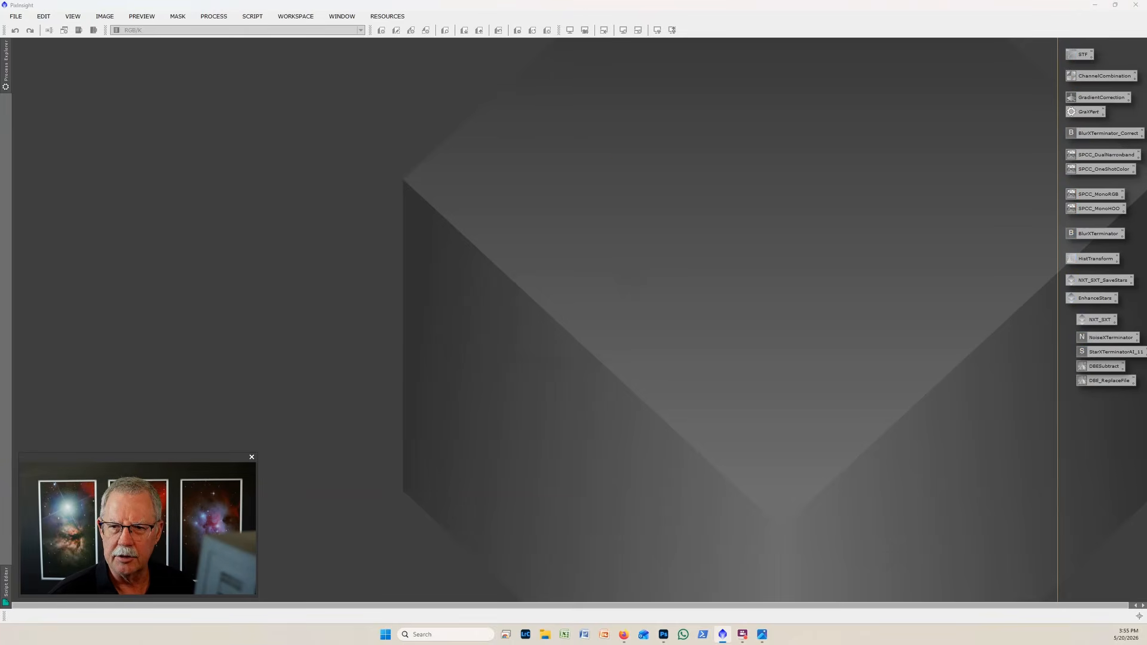
left_click_drag(1069, 43, 544, 148)
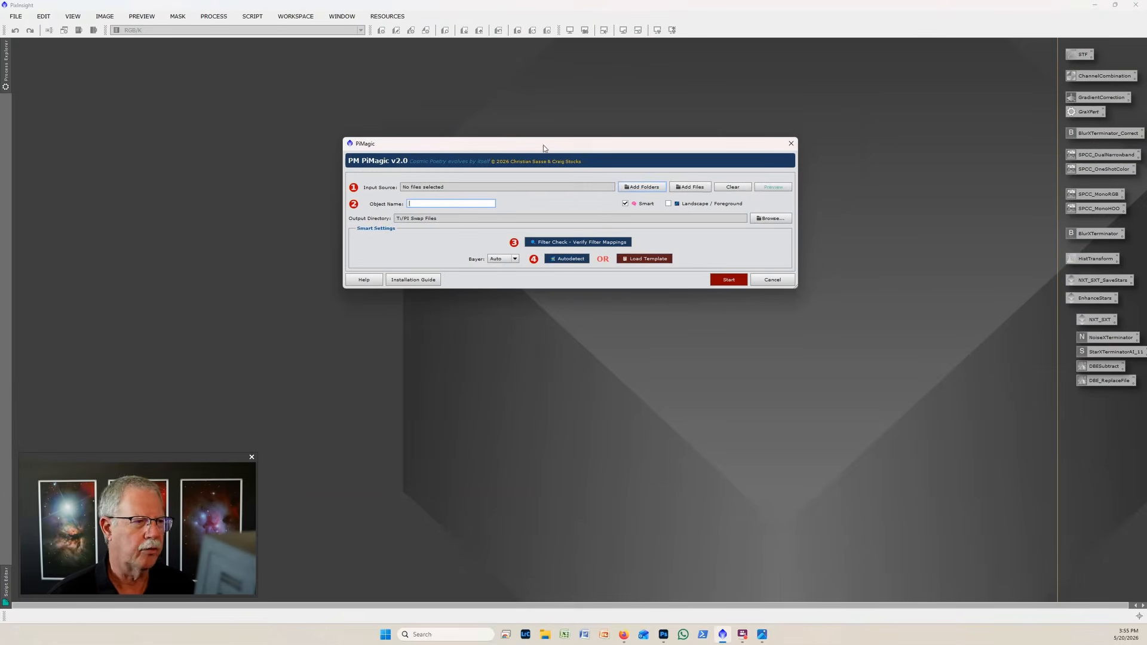
Add the M101 for Me folder from Astro > NUC1 Data as the input source.
left_click(653, 188)
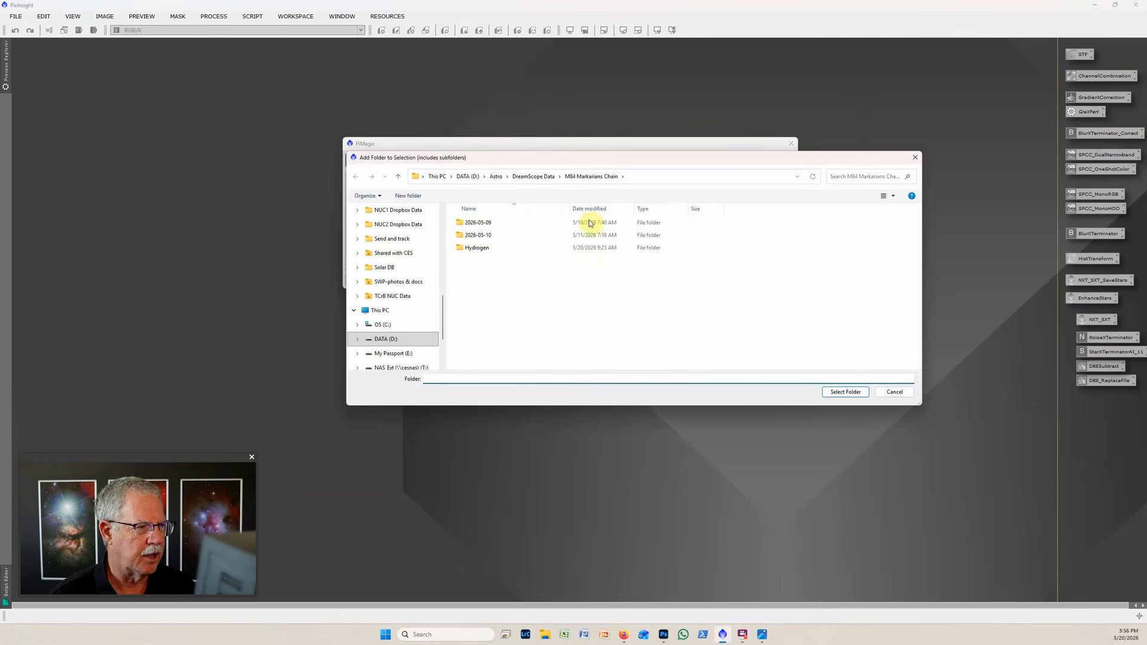
left_click(501, 178)
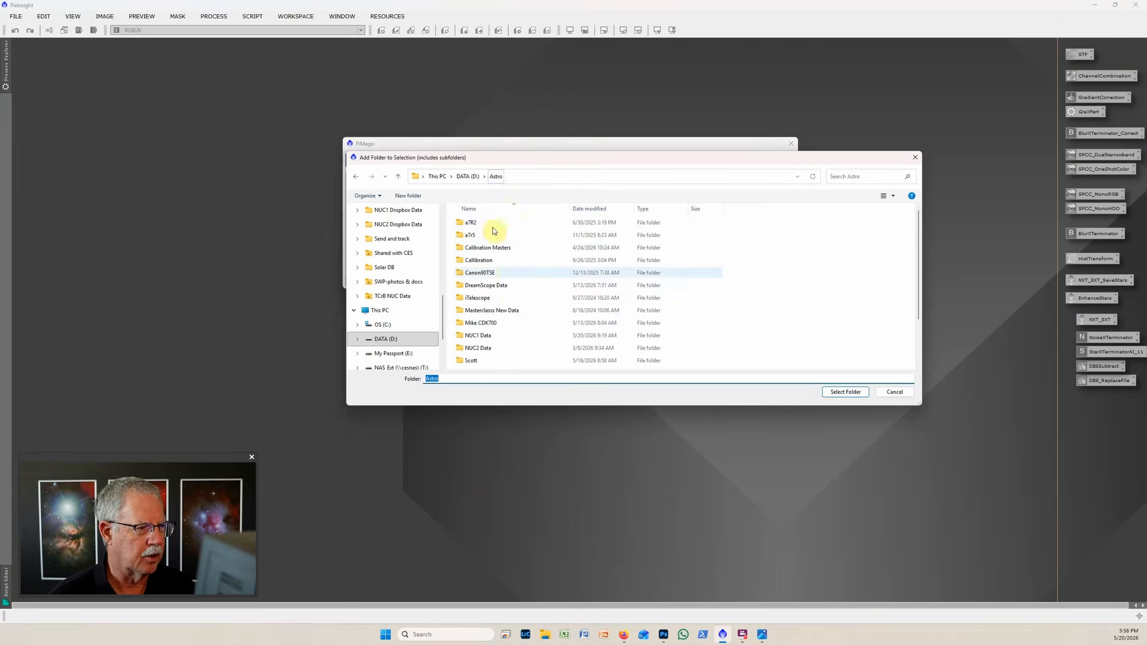
left_click(484, 337)
double_click(484, 337)
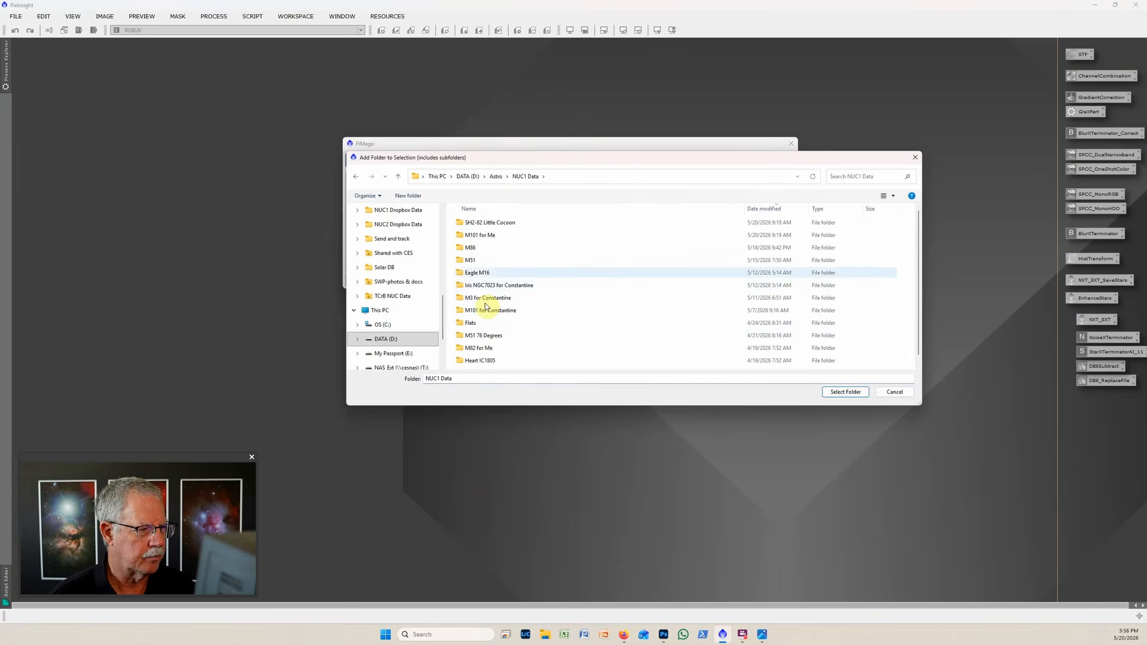
left_click(483, 235)
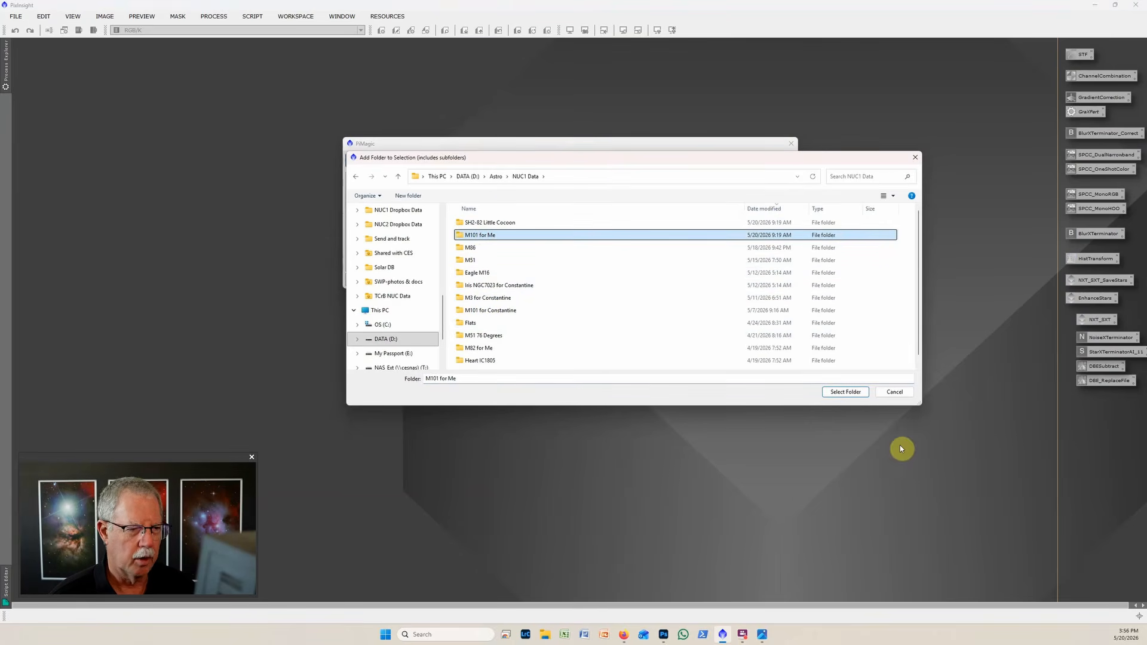
left_click(845, 392)
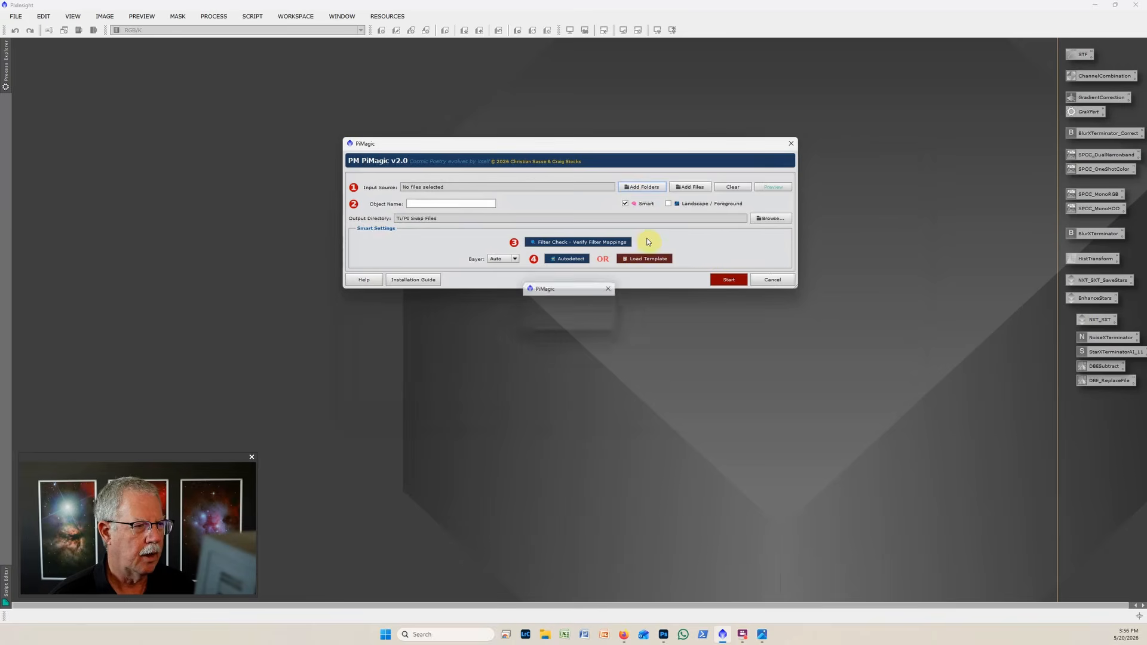
Add the PlaneWave Color II folder from Astro > Calibration Masters to the input source.
left_click(656, 186)
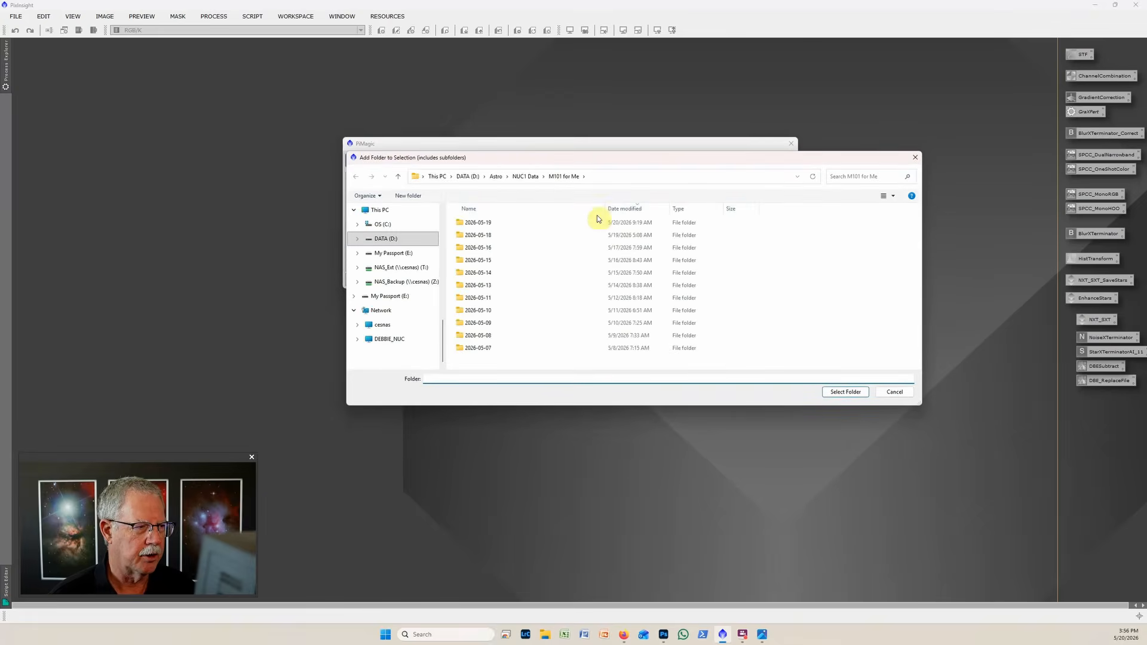
left_click(496, 178)
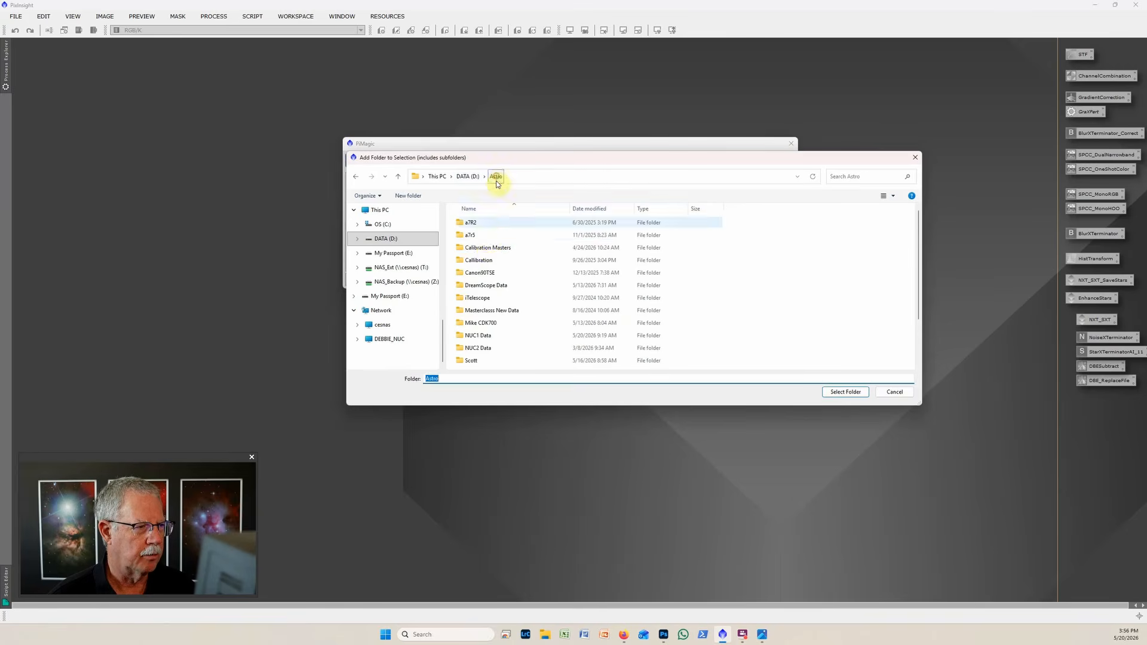
double_click(488, 248)
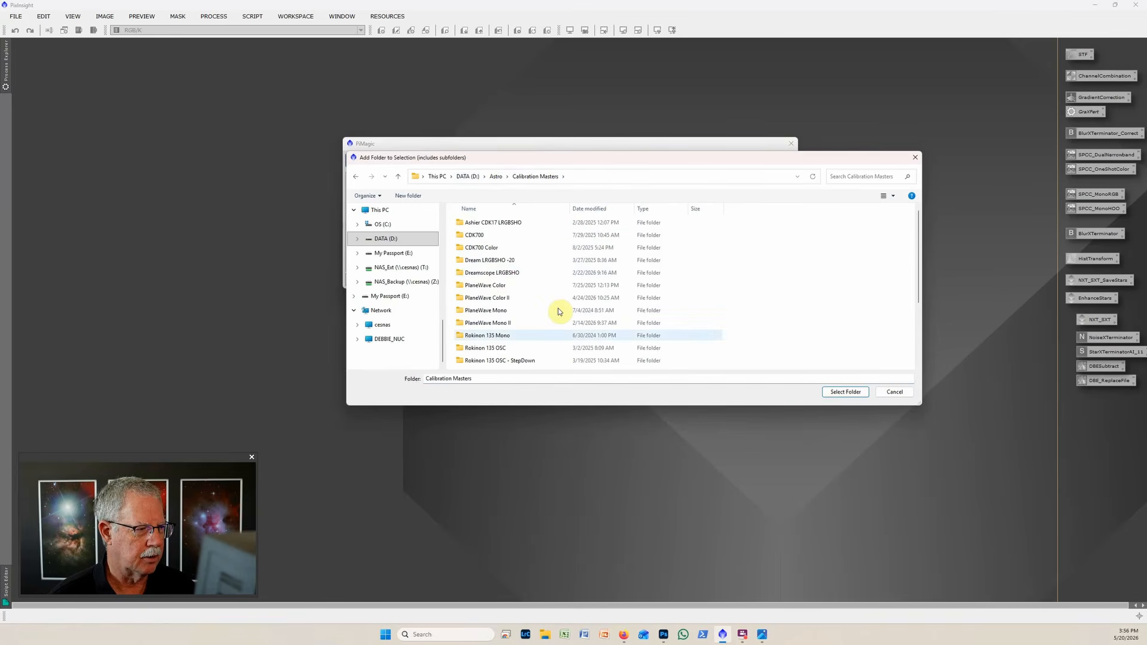
left_click(501, 299)
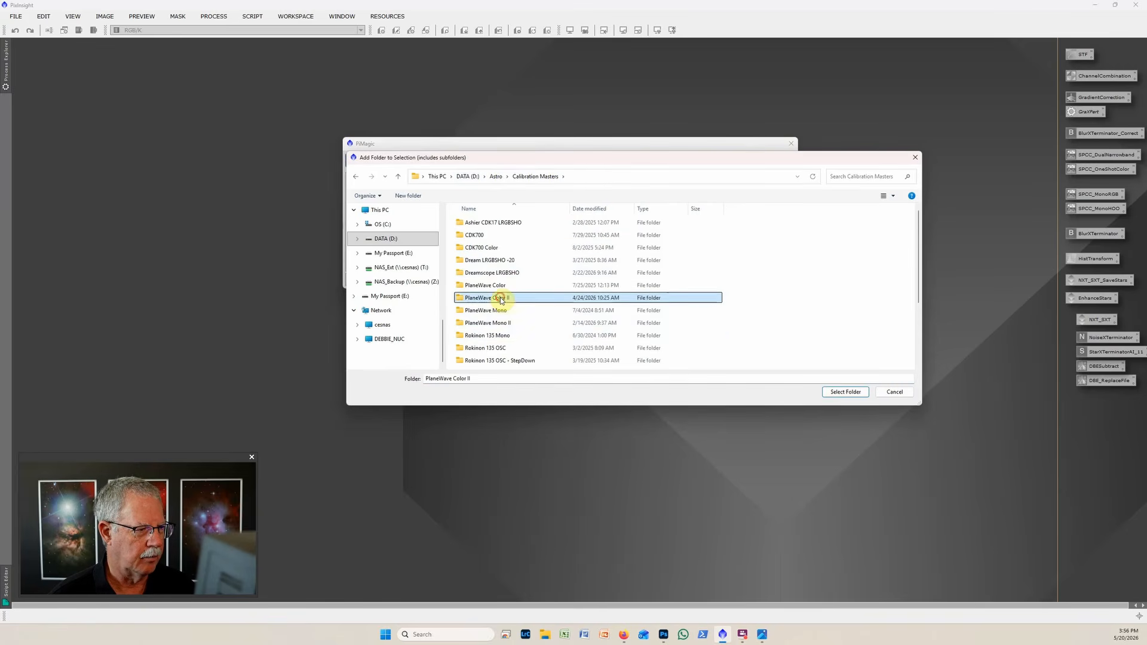
left_click(845, 392)
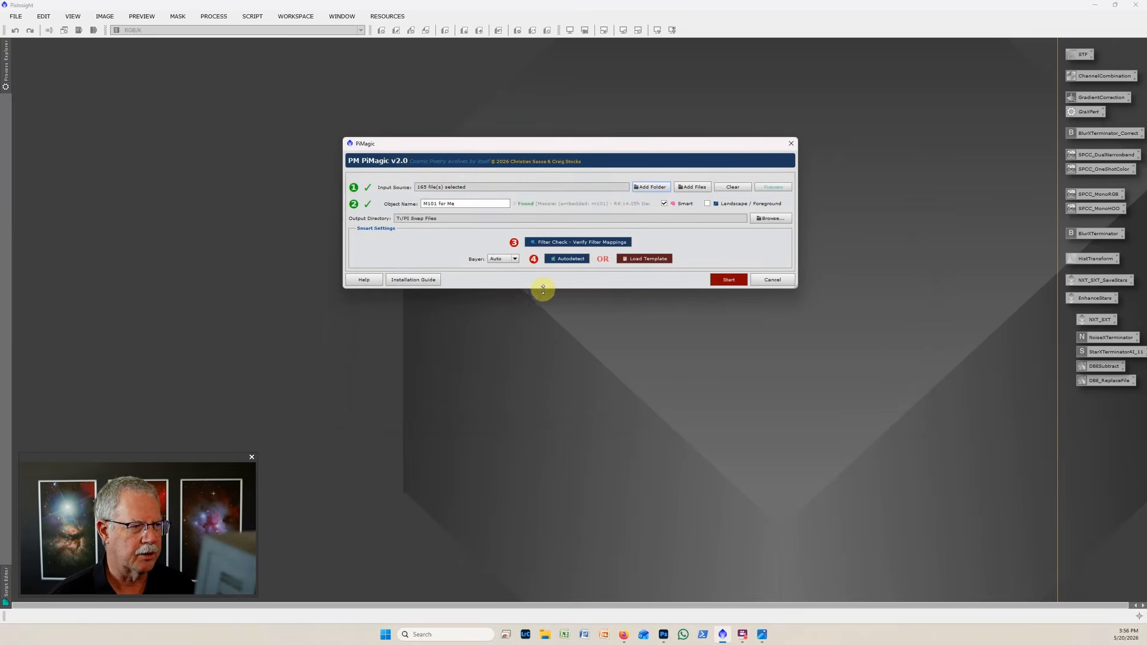
Apply the filter check mappings and autodetect the smart settings, leaving PiMagic without starting the run.
left_click(567, 245)
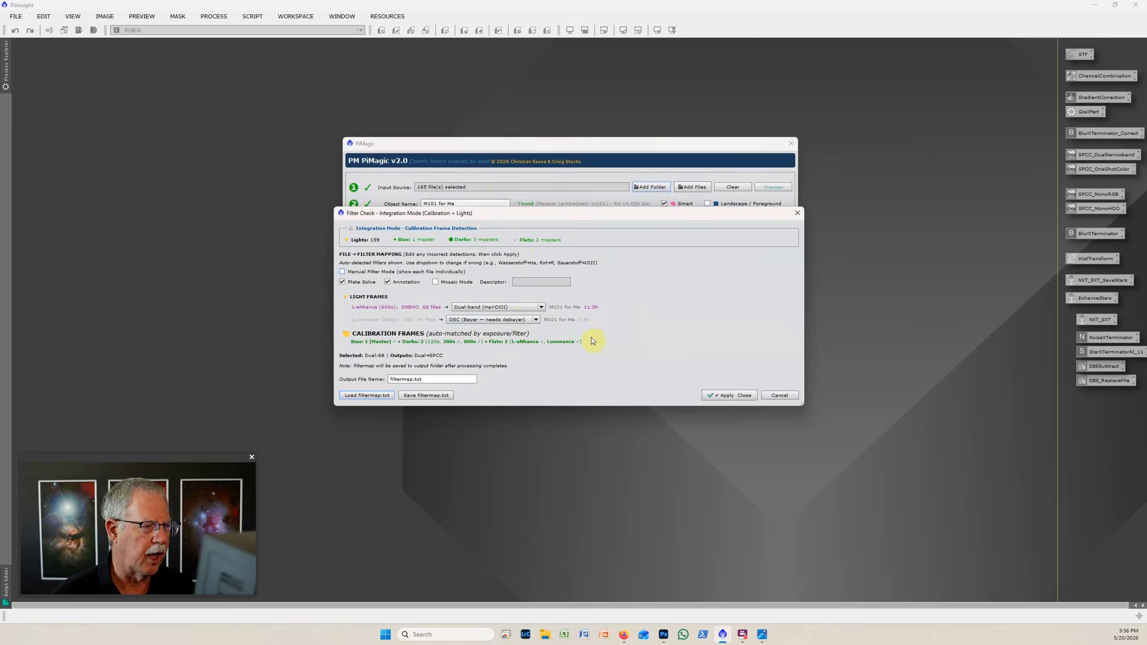
left_click(729, 397)
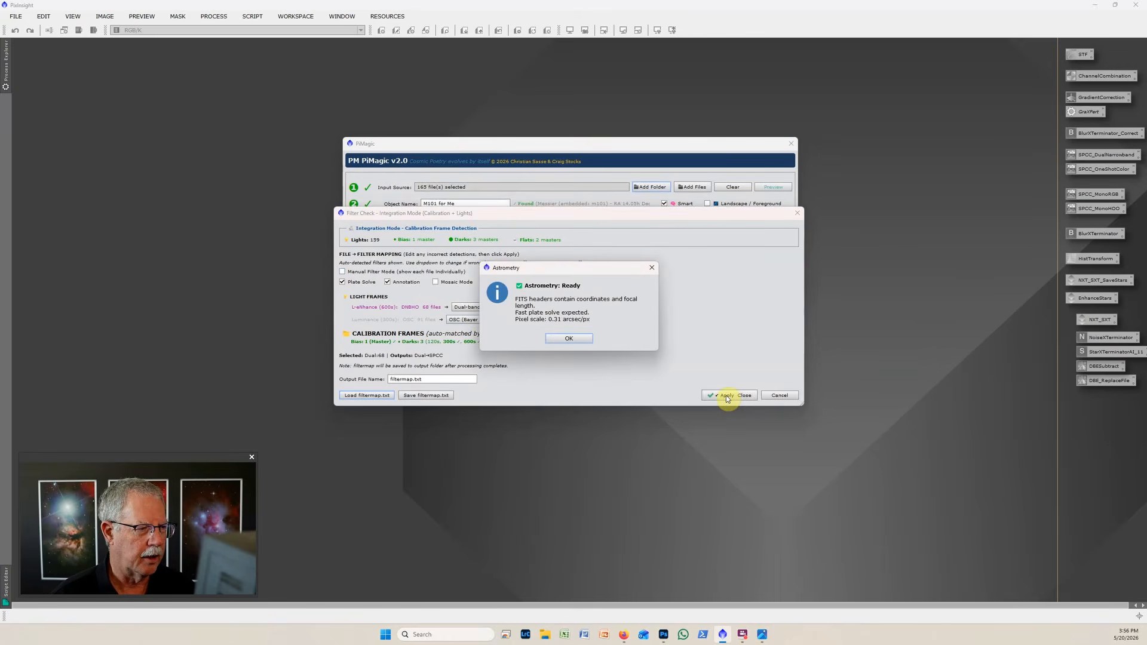
left_click(569, 339)
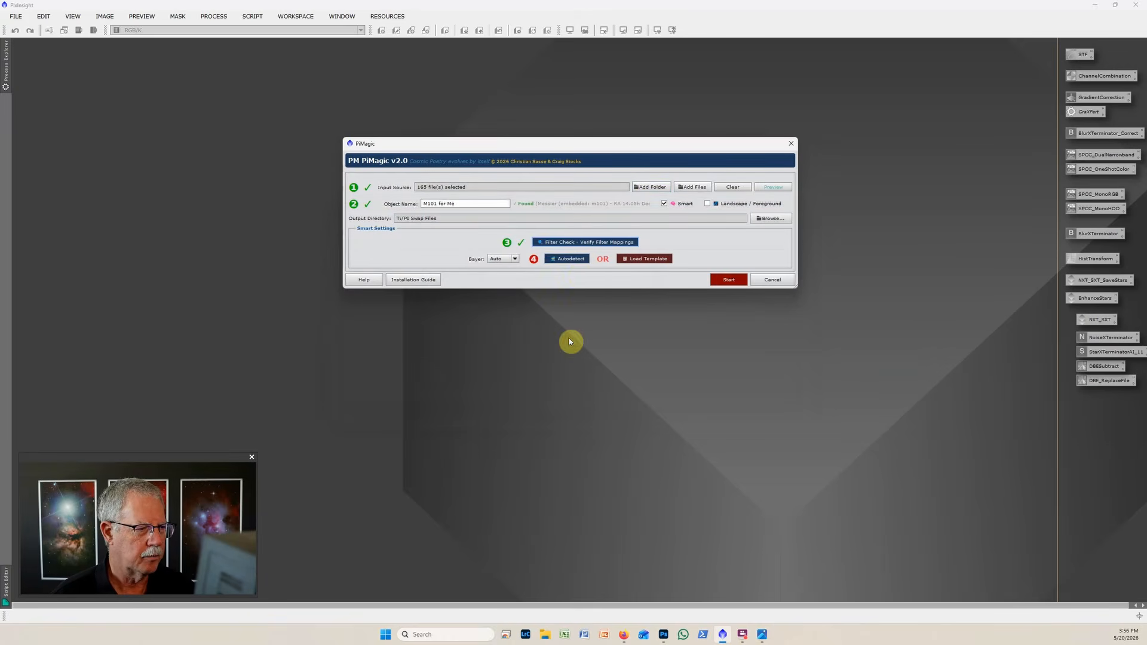
left_click(574, 260)
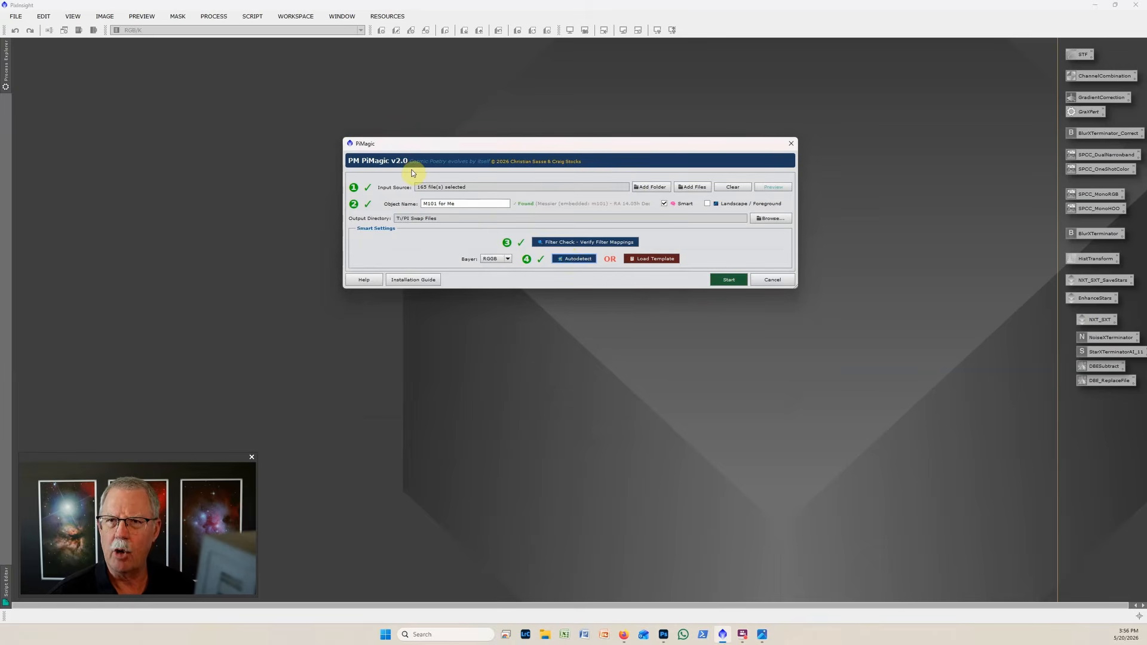
left_click(773, 281)
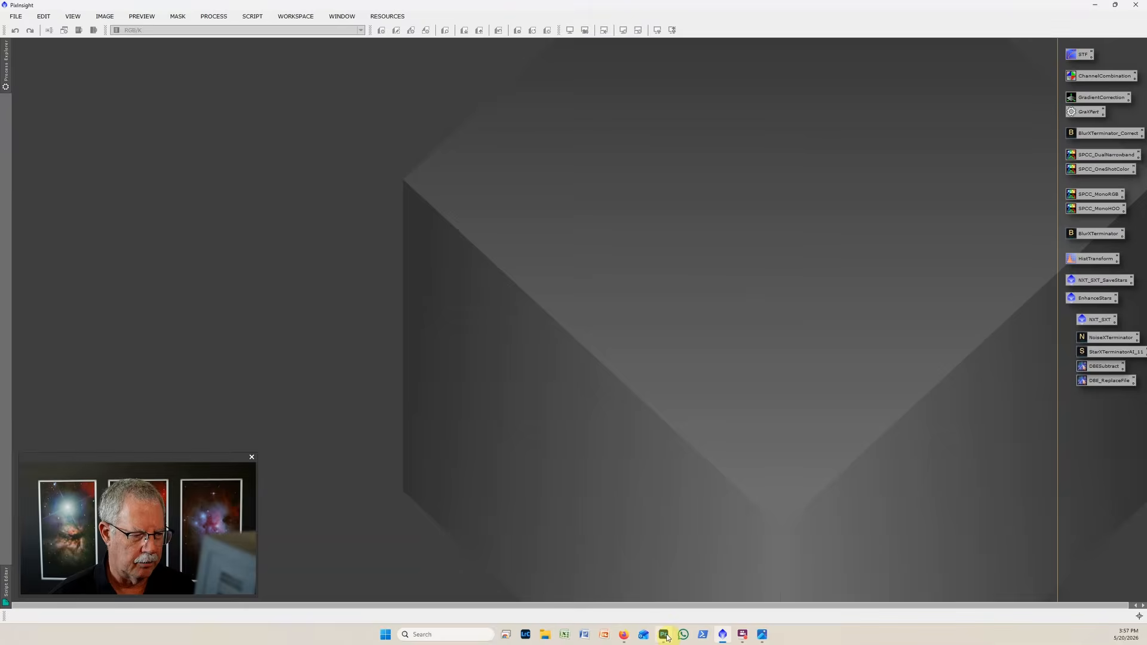
left_click(665, 635)
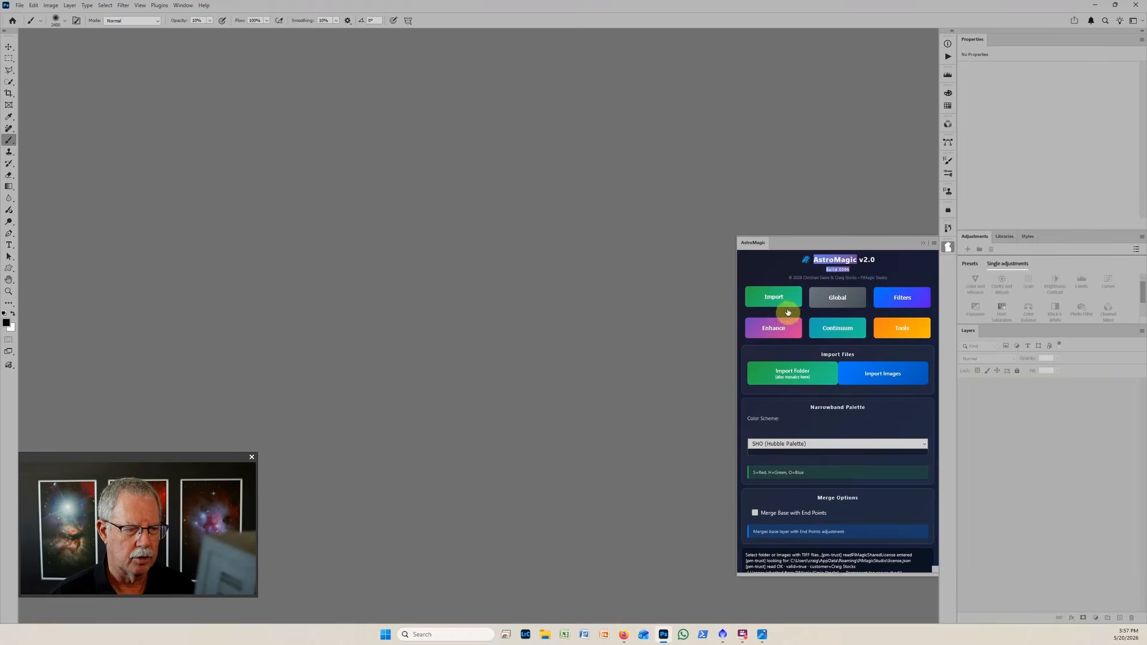
left_click(804, 373)
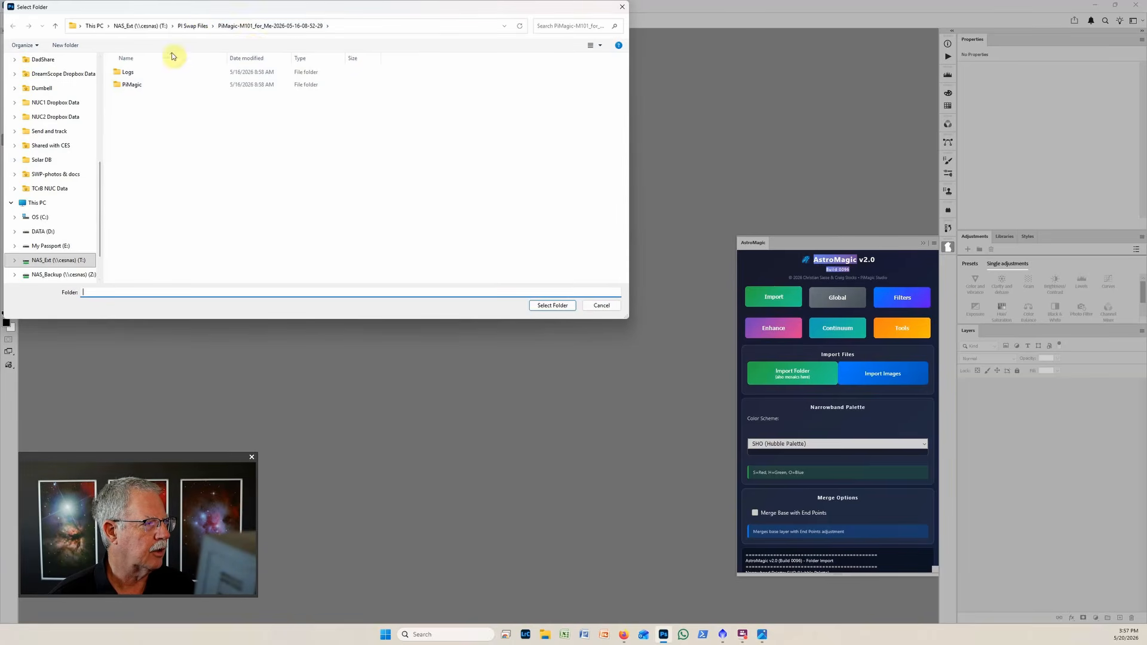
left_click(562, 306)
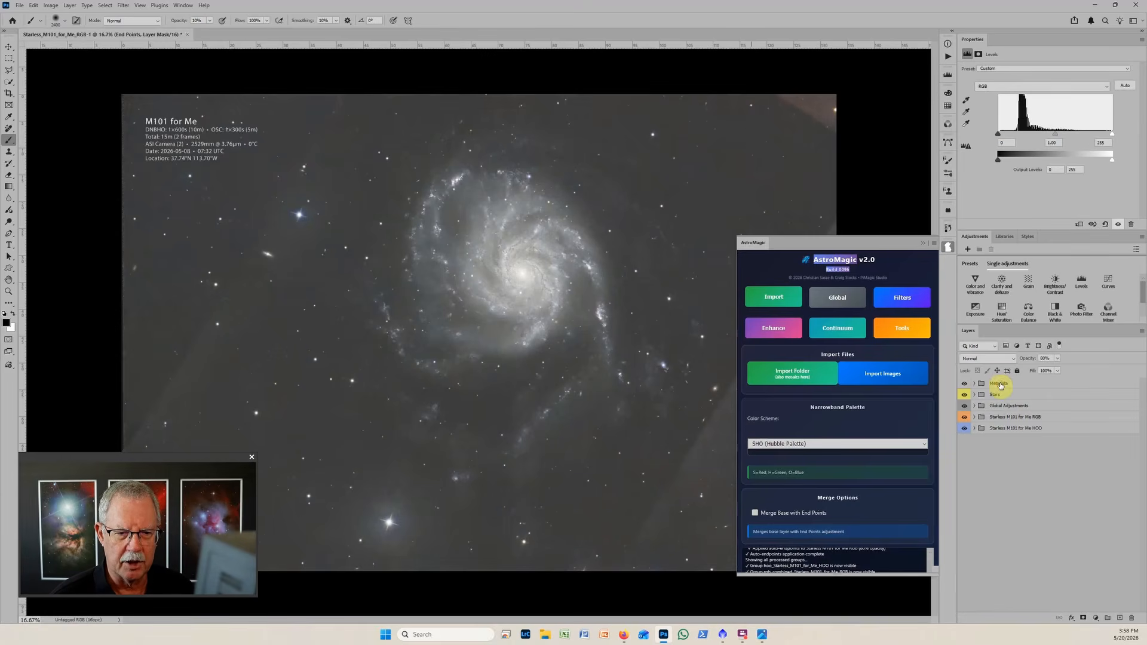
Inspect the metadata caption on the image, and hide the Metadata, Stars and Global Adjustments groups.
left_click(1000, 384)
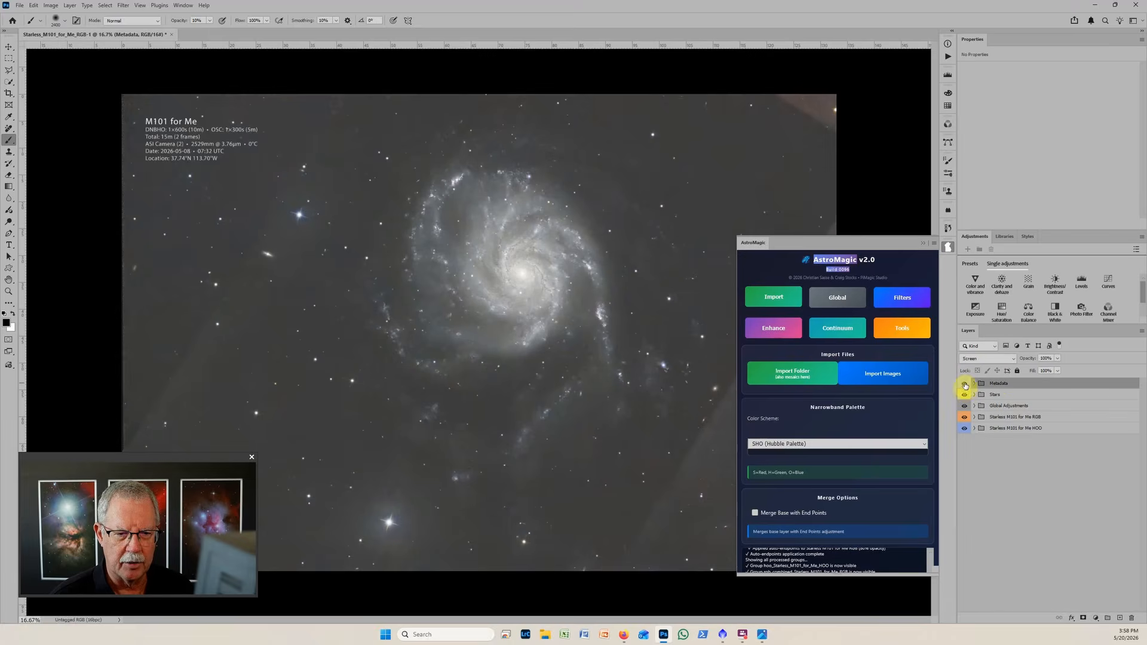
scroll(138, 138, "up", 2)
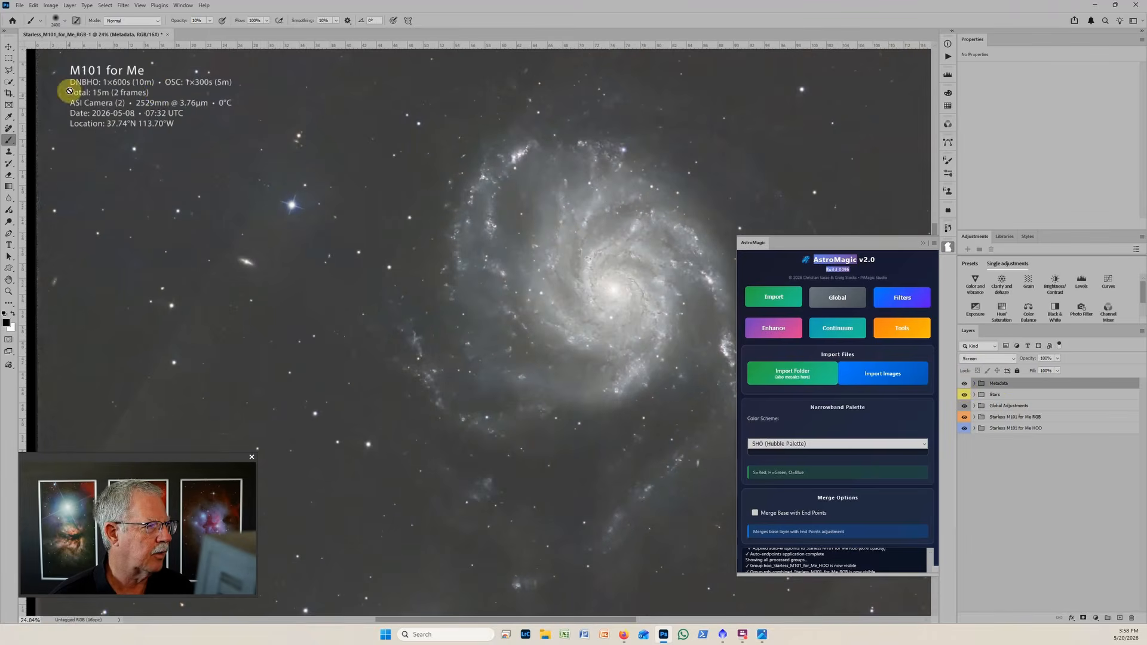
scroll(146, 93, "down", 1)
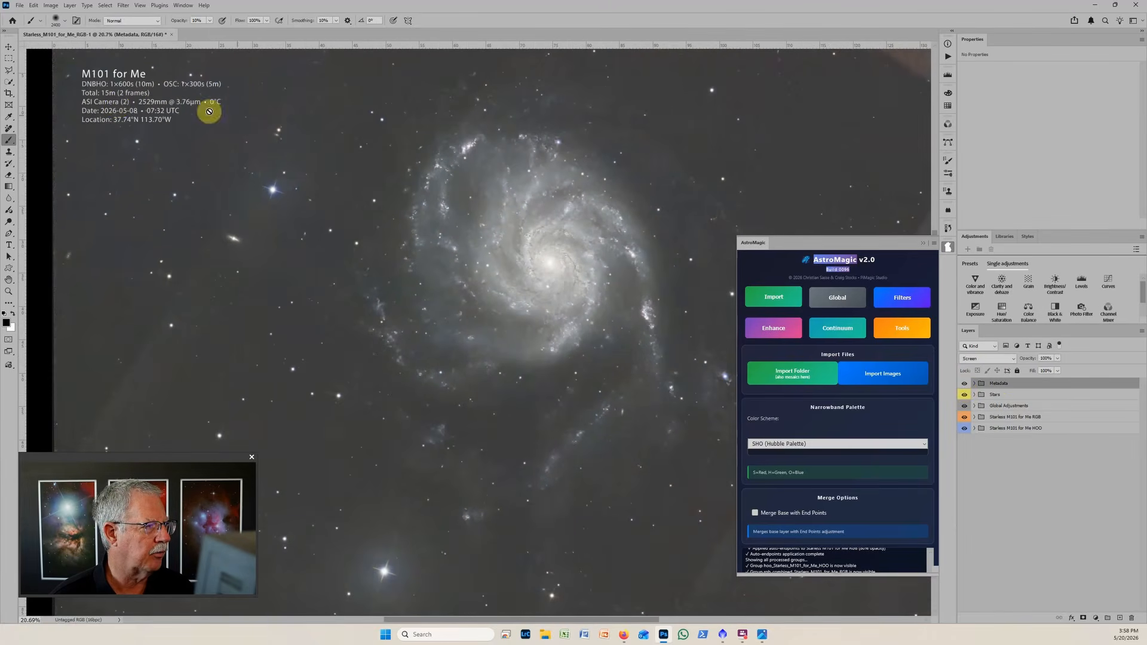
left_click(965, 384)
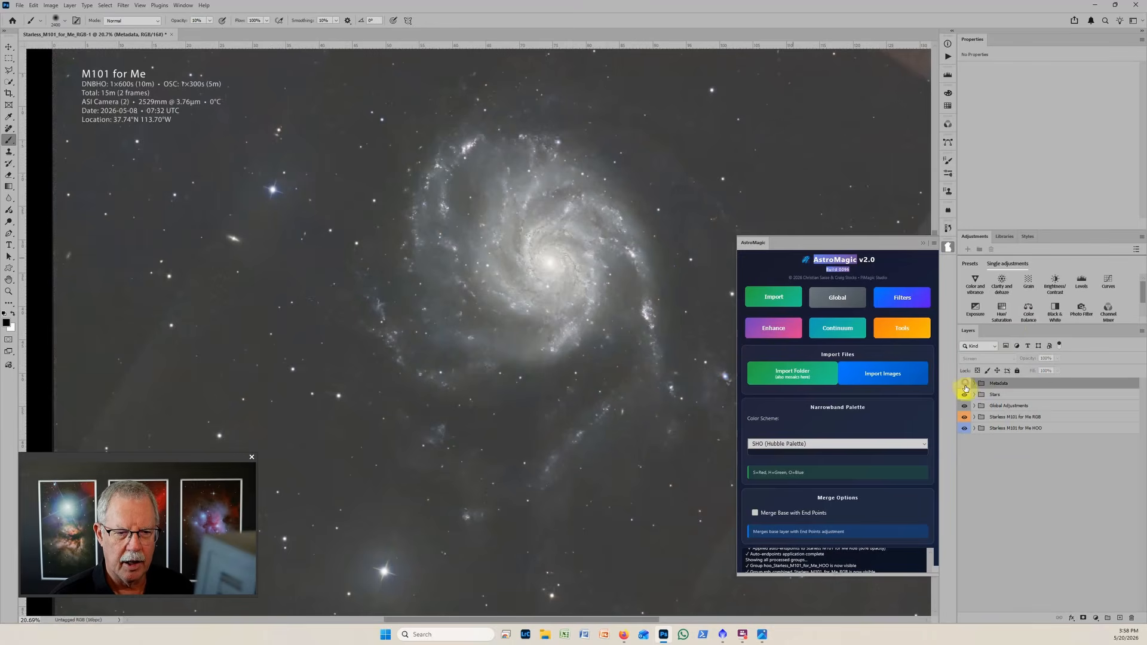
left_click(964, 395)
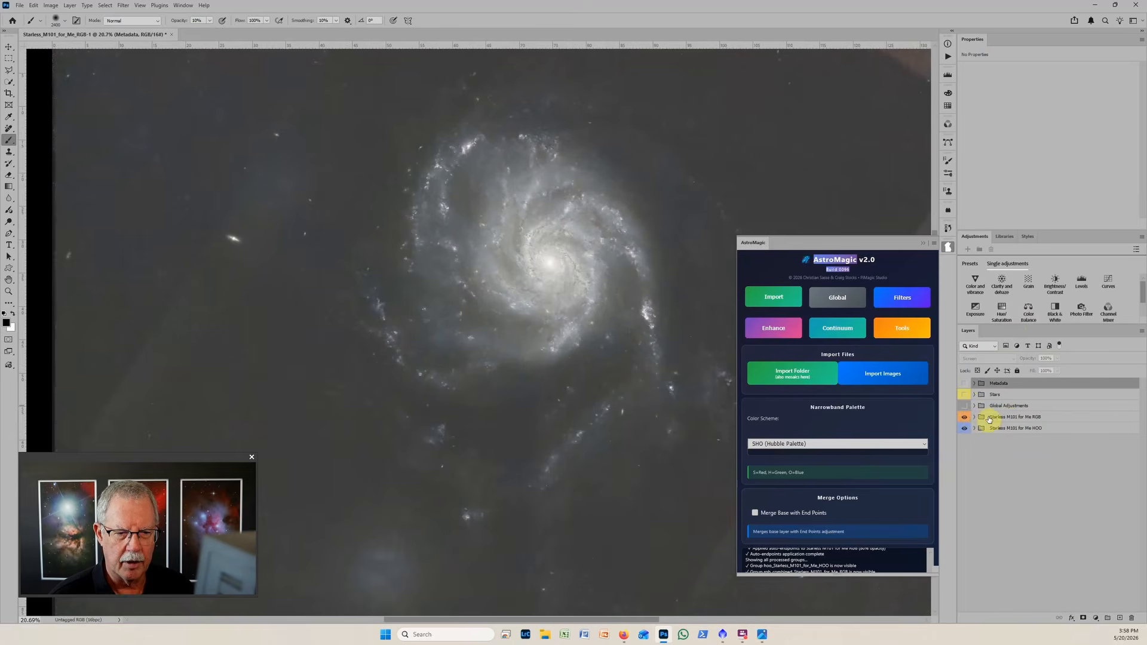
Hide and reshow the Starless M101 for Me RGB and HOO groups, collapsing the AstroMagic panel to clear the image view.
left_click(965, 417)
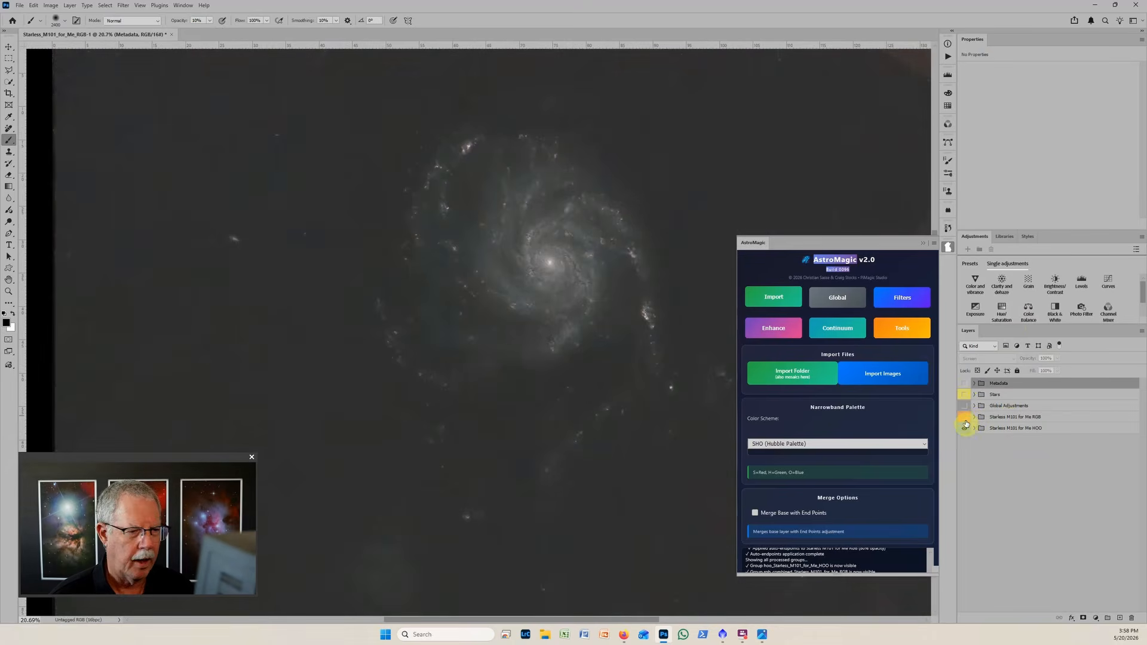
left_click(964, 428)
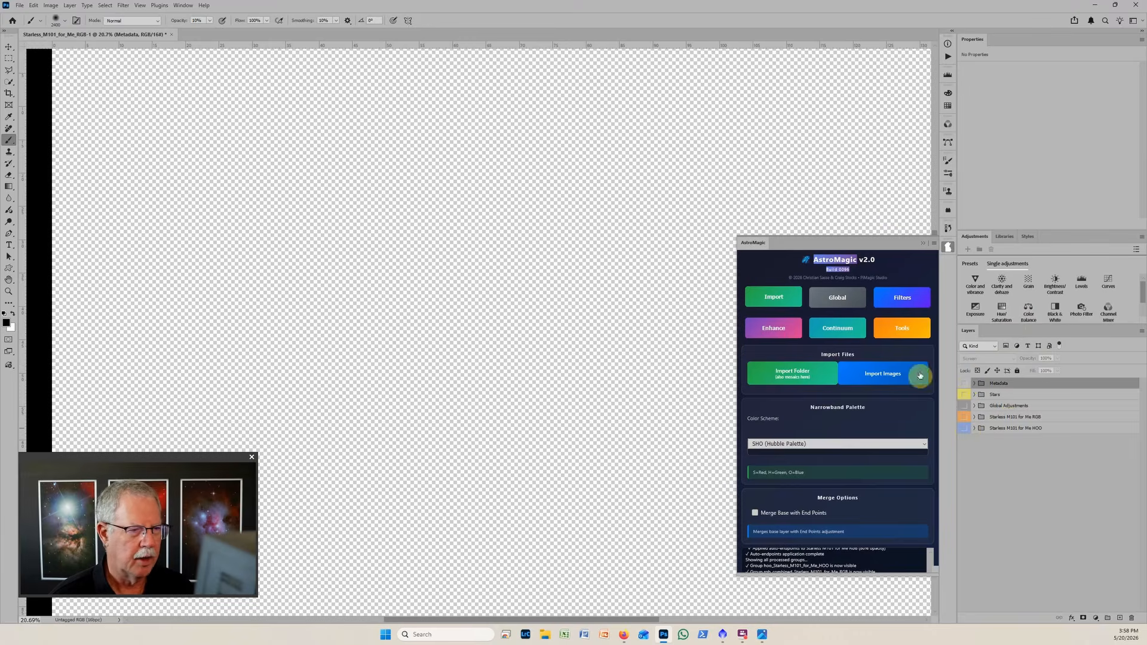
left_click(923, 243)
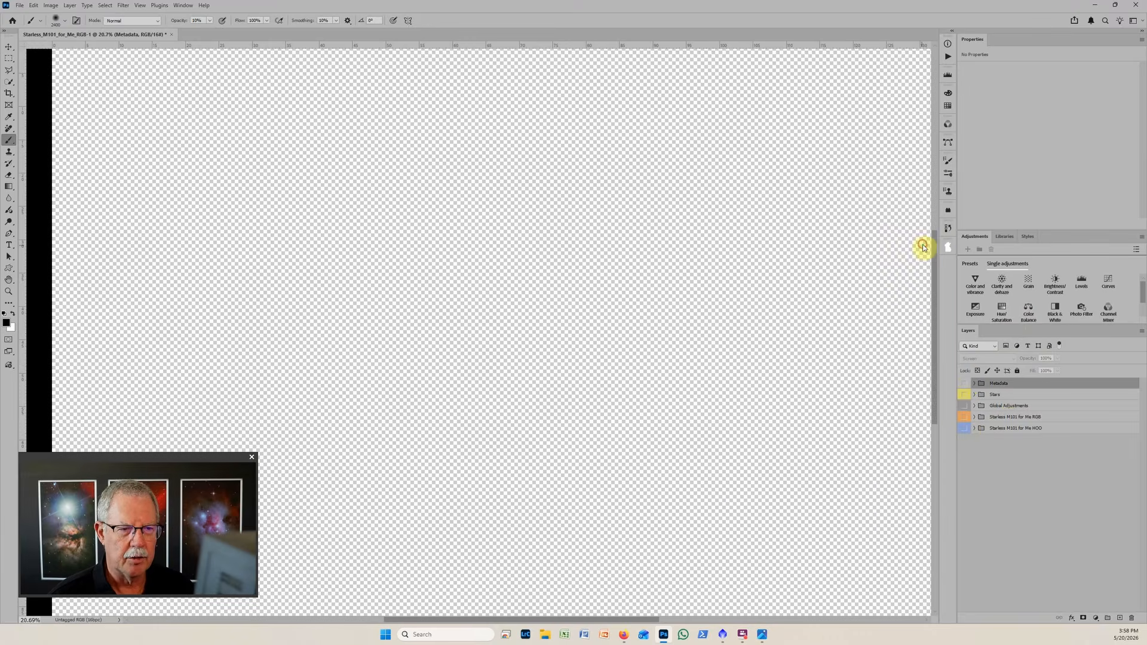
left_click(964, 427)
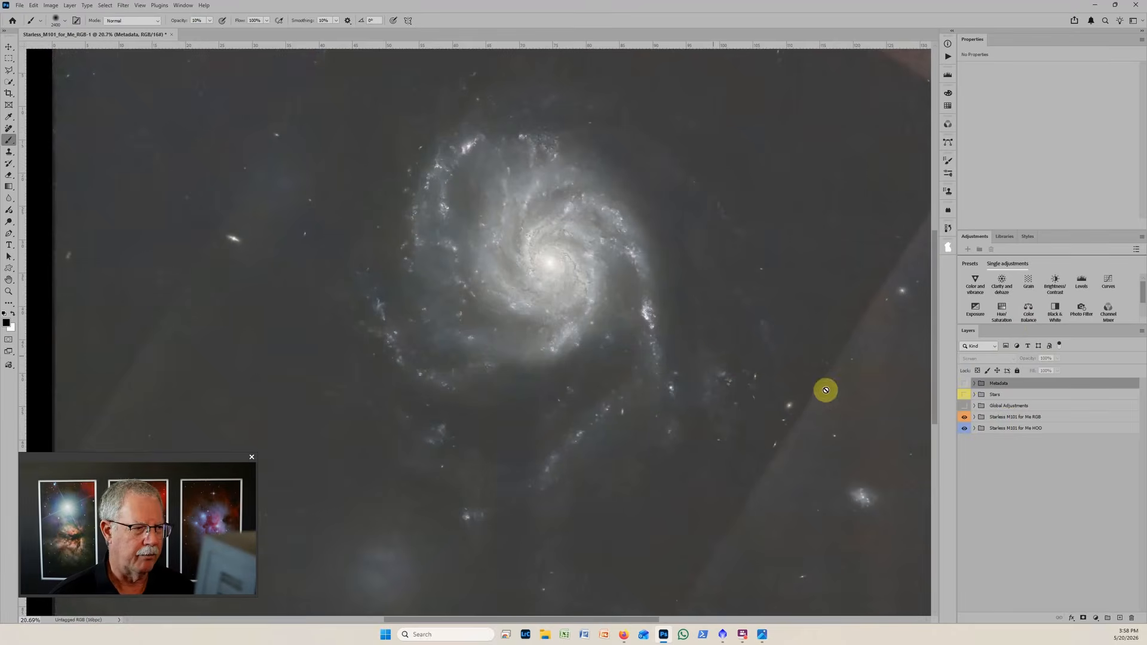
In the Starless M101 for Me HOO group, set the Levels black input to 31 and collapse the group.
scroll(712, 353, "down", 3)
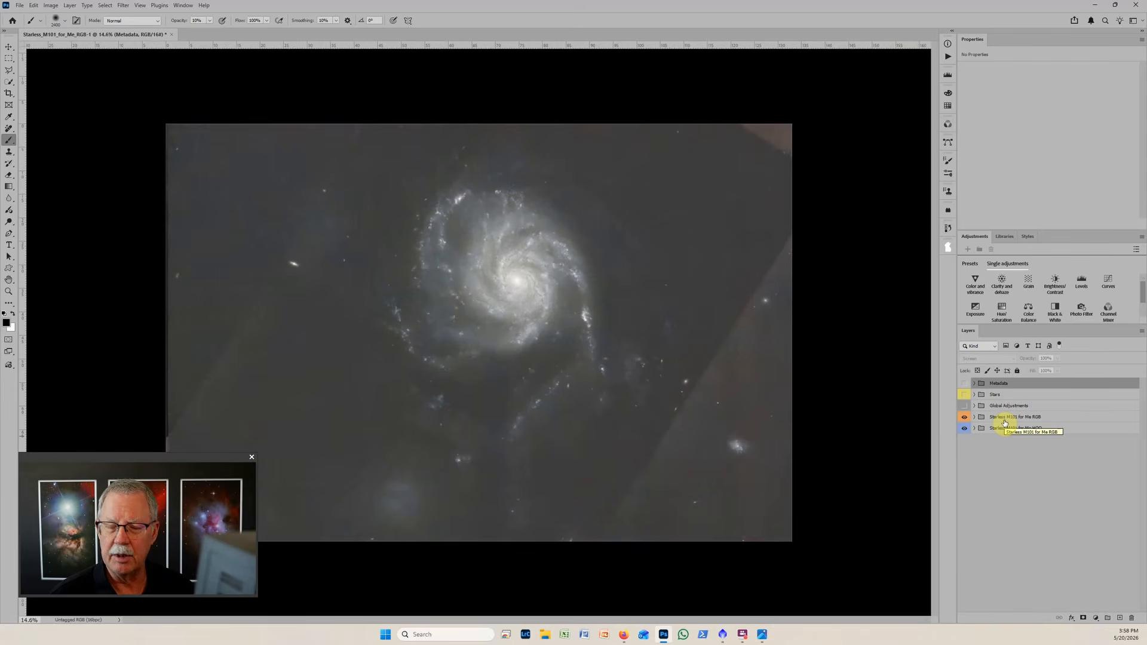
scroll(573, 293, "up", 5)
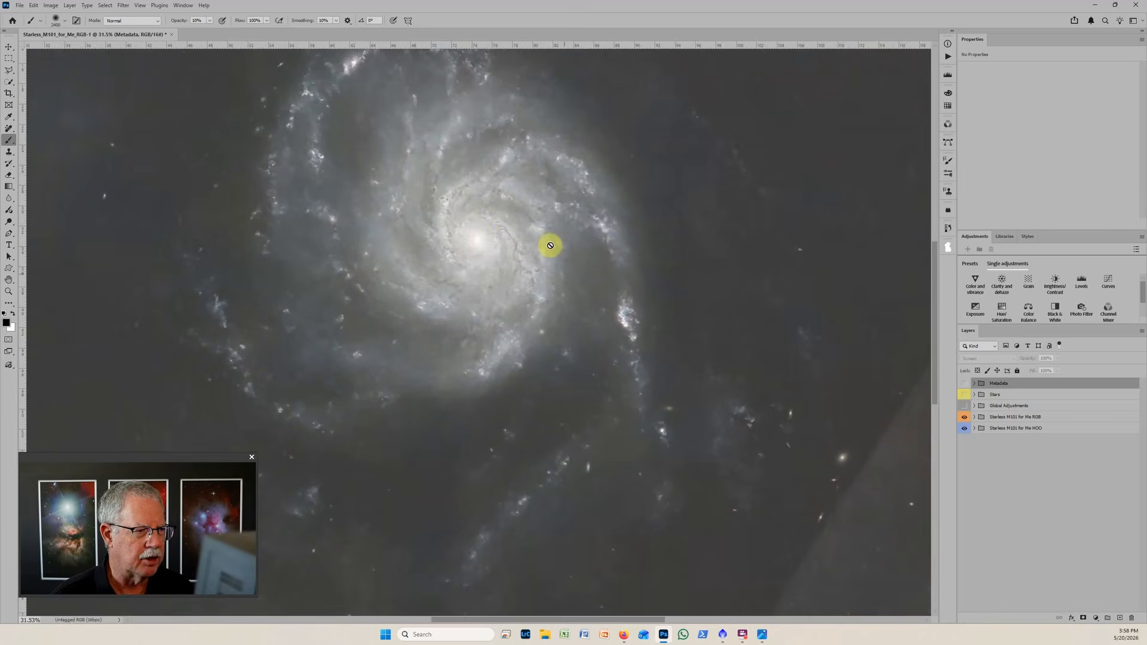
left_click(974, 428)
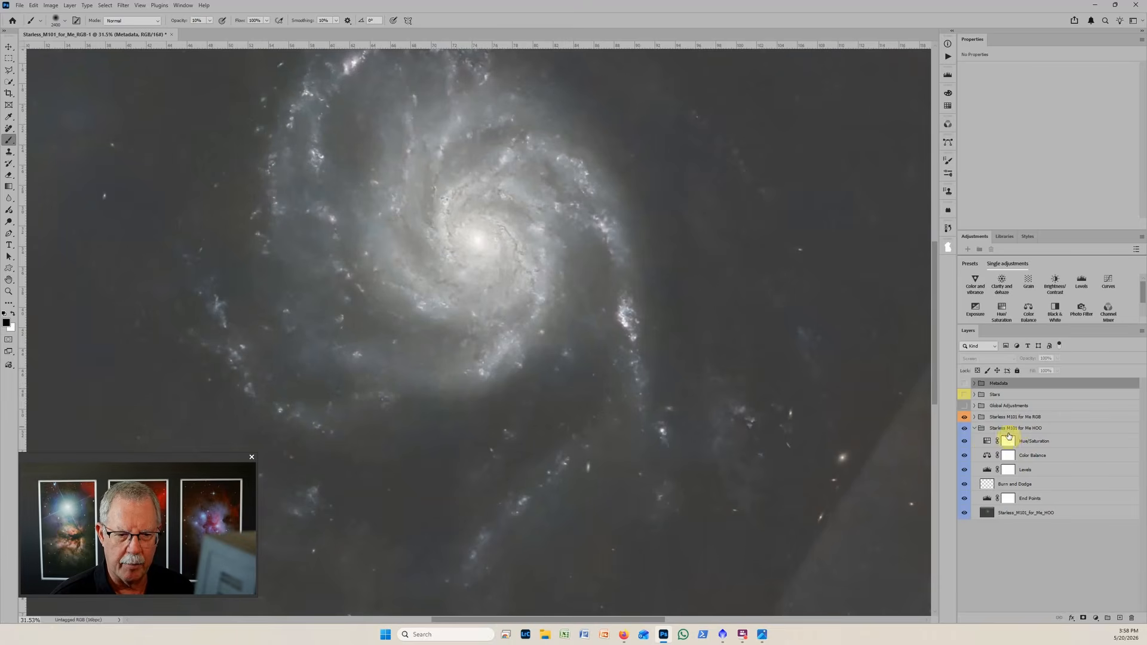
left_click(987, 470)
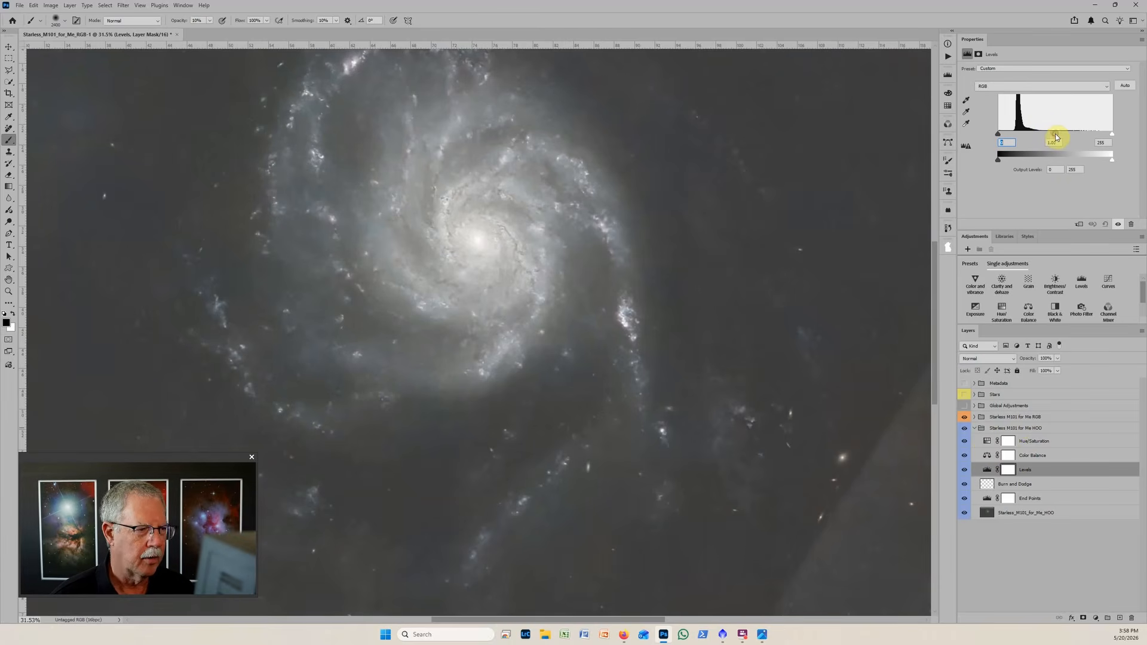
left_click_drag(1053, 134, 1013, 133)
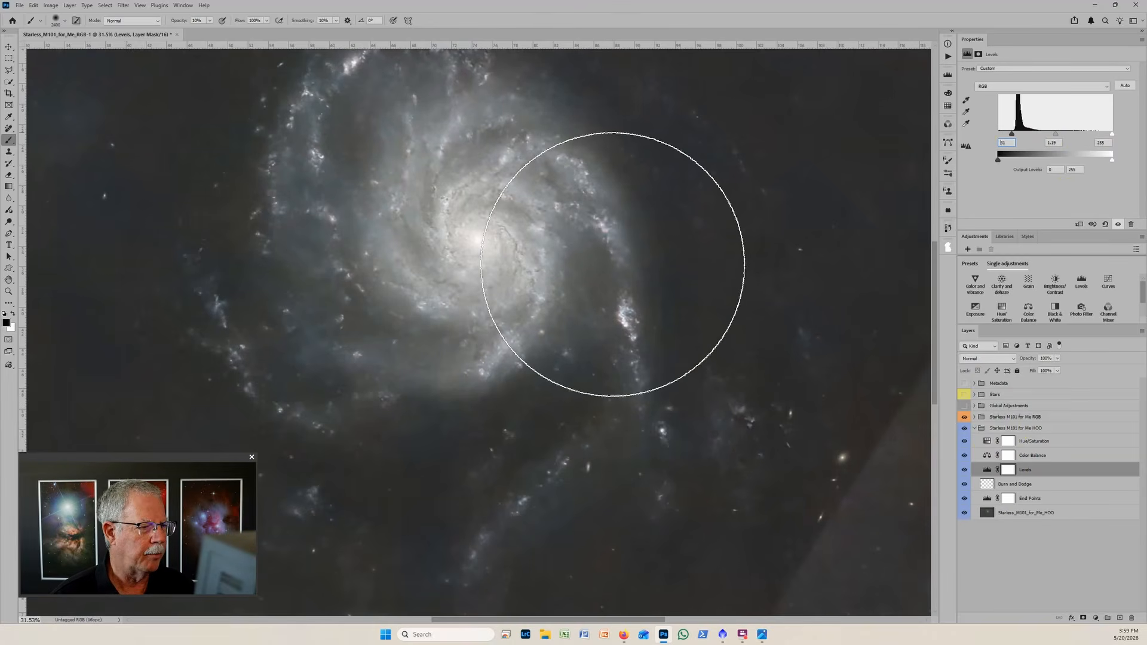
scroll(619, 263, "down", 5)
scroll(624, 287, "down", 2)
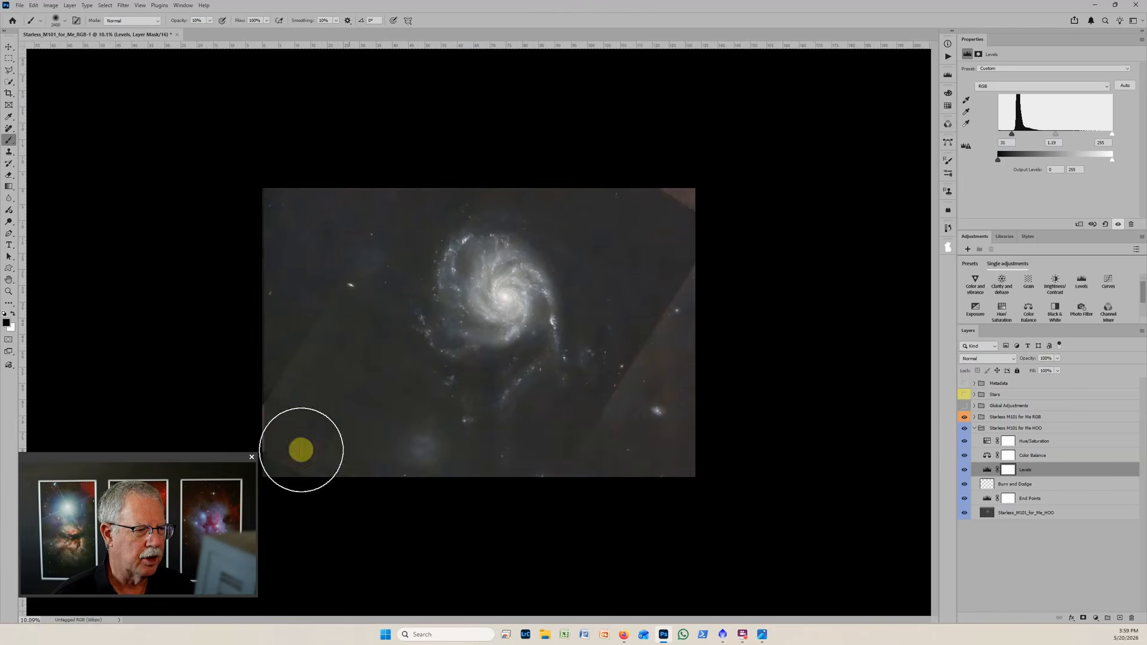
left_click(975, 429)
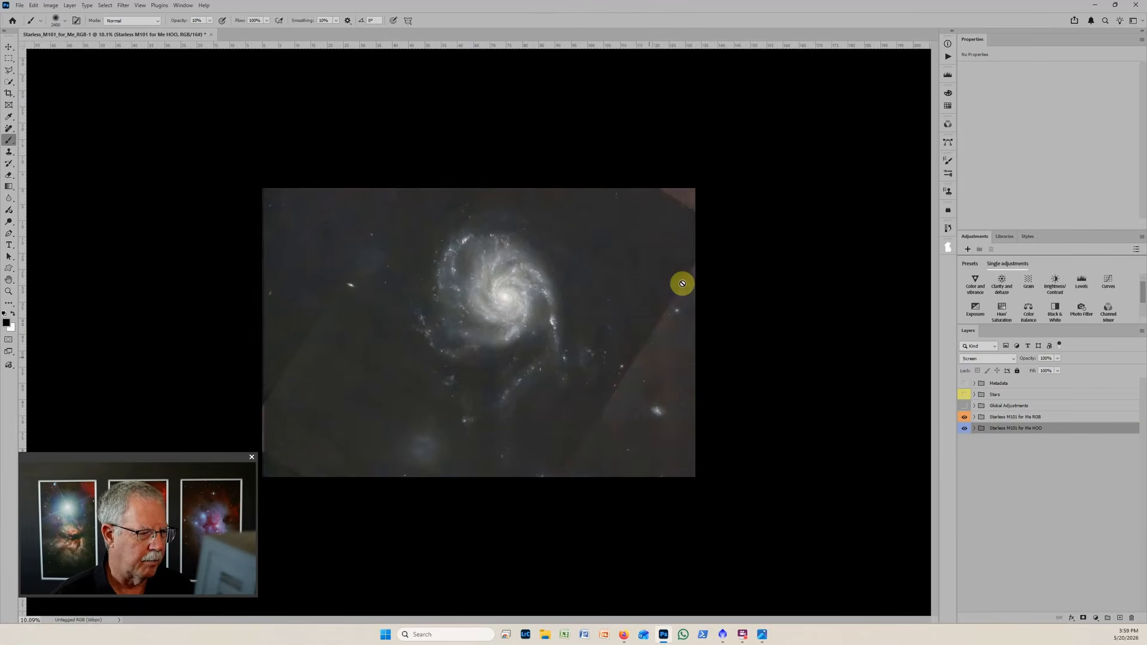
Reopen the Starless M101 for Me HOO group, raise its Levels black input to 34, and collapse the group again.
scroll(596, 412, "up", 1)
scroll(596, 412, "up", 2)
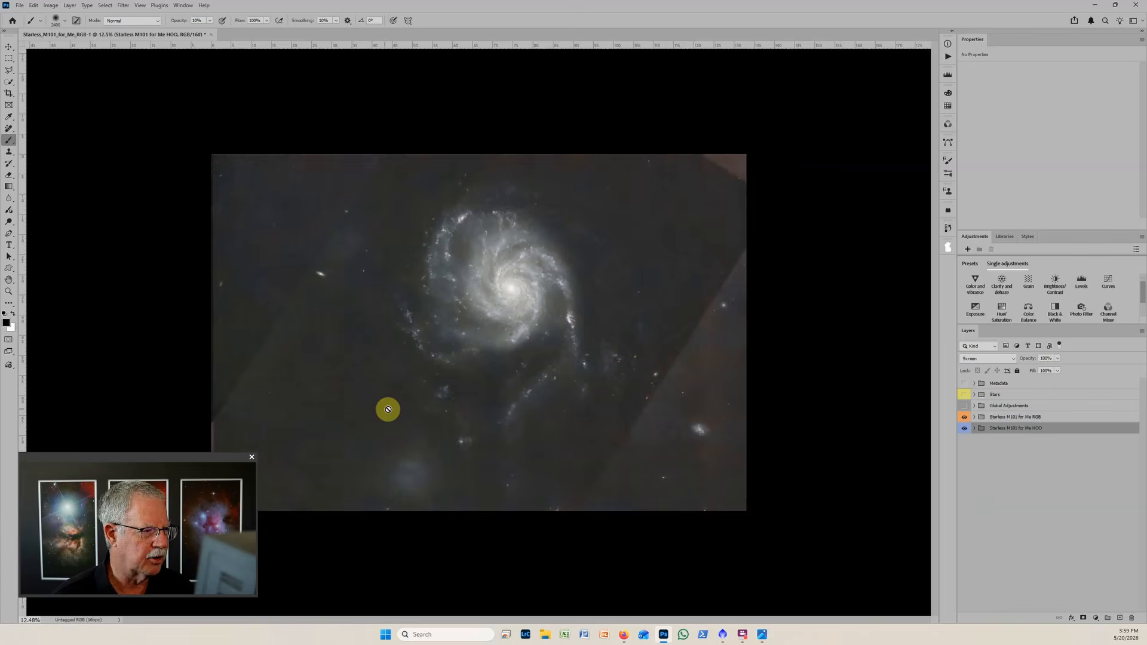
left_click(974, 428)
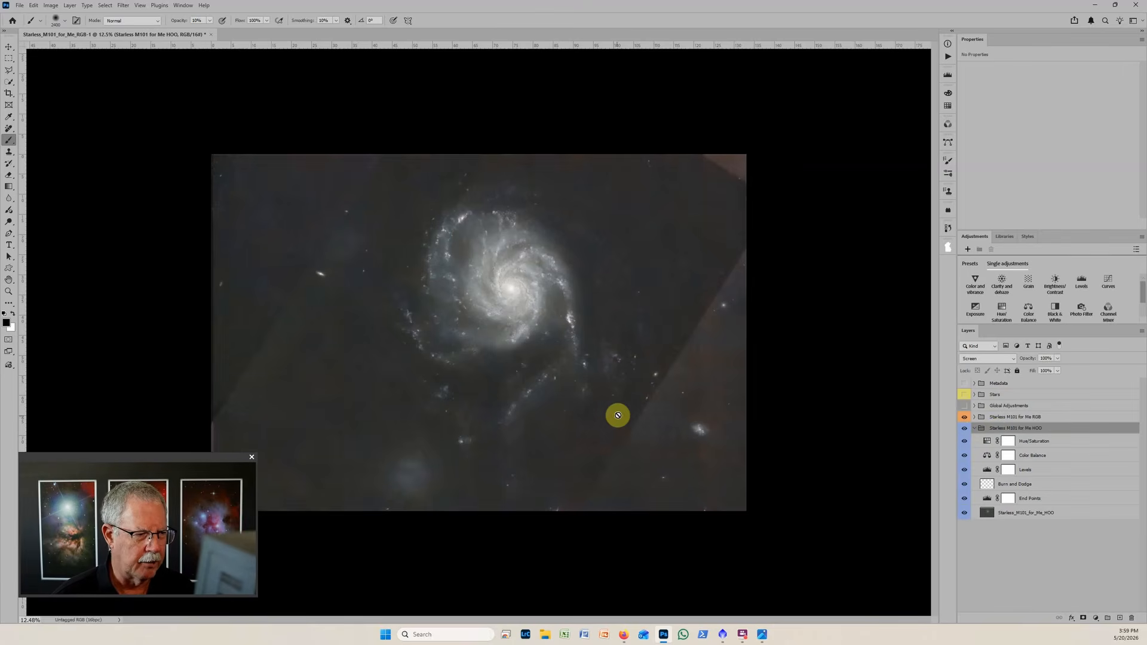
left_click(987, 470)
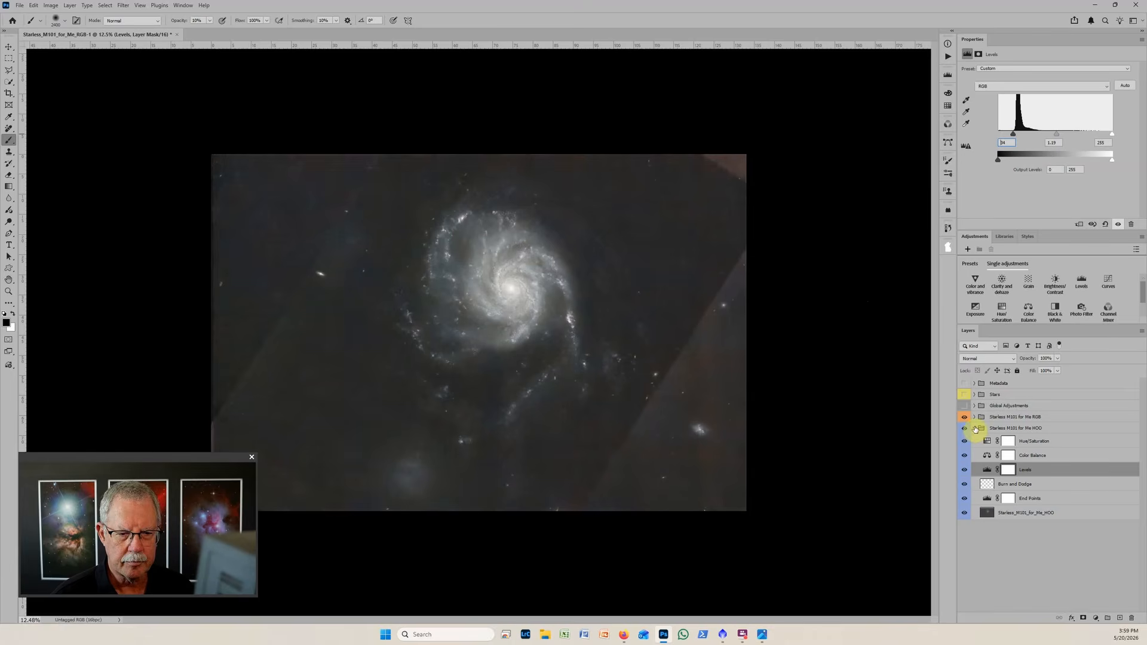
left_click(975, 428)
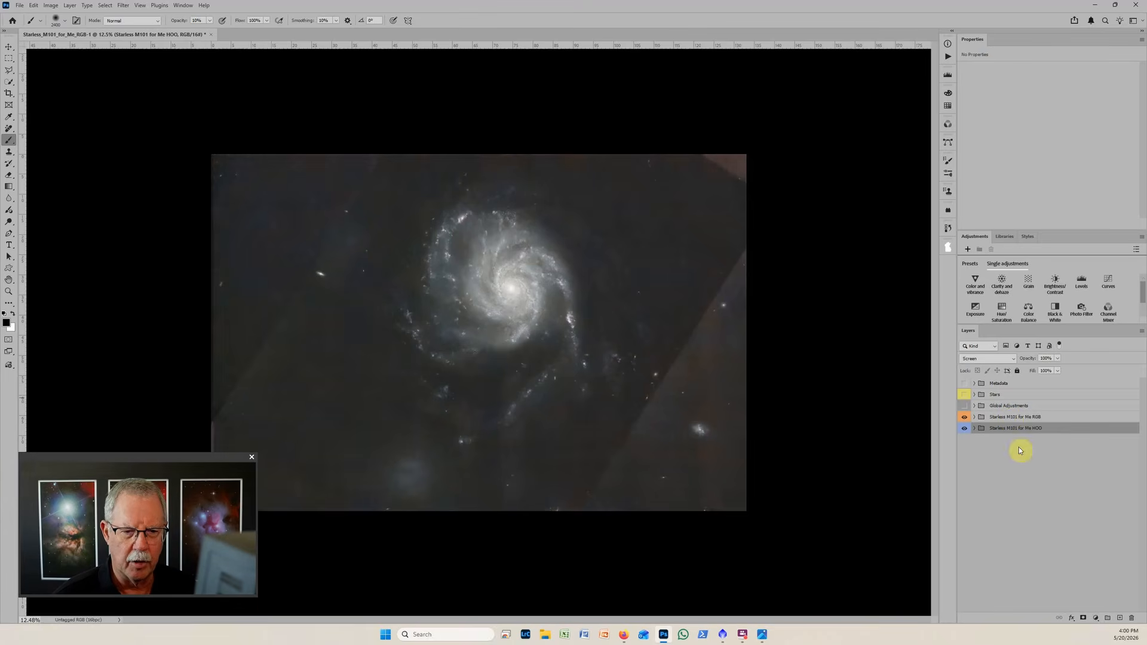
Show and expand the Global Adjustments group, and select its Burn and Dodge layer.
left_click(964, 406)
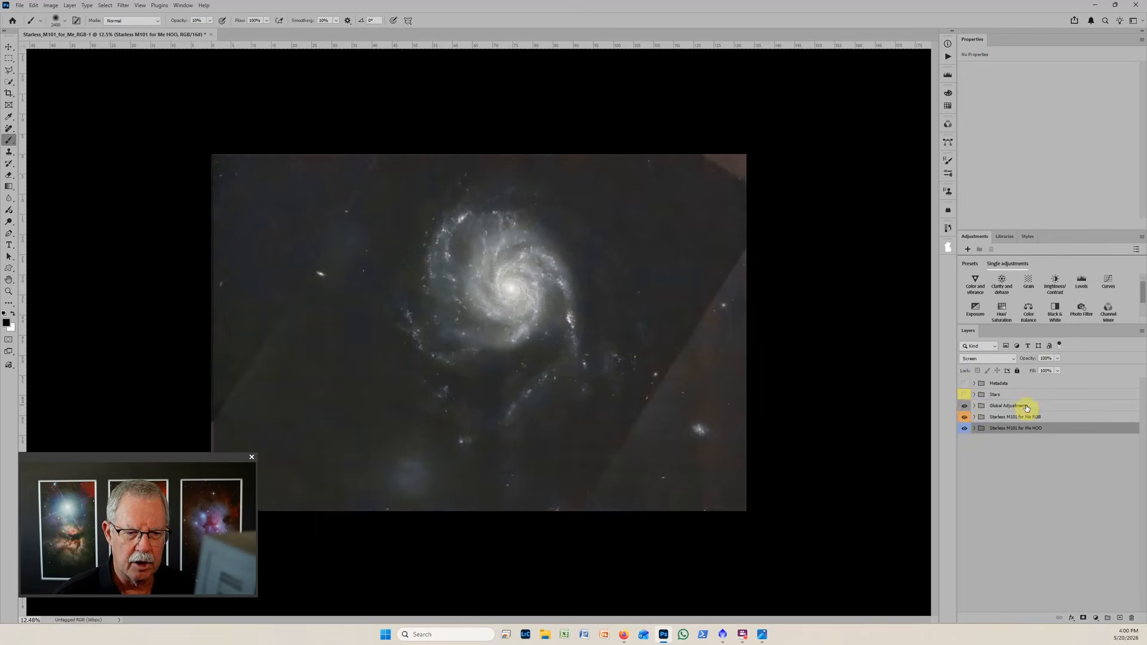
left_click(975, 406)
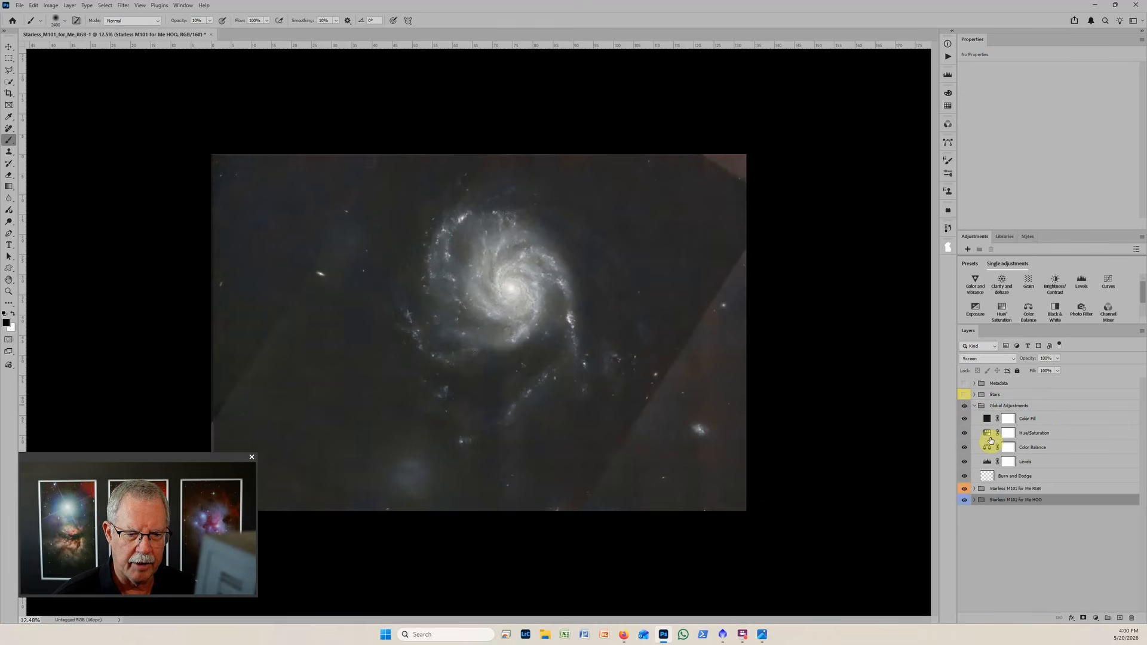
left_click(1010, 476)
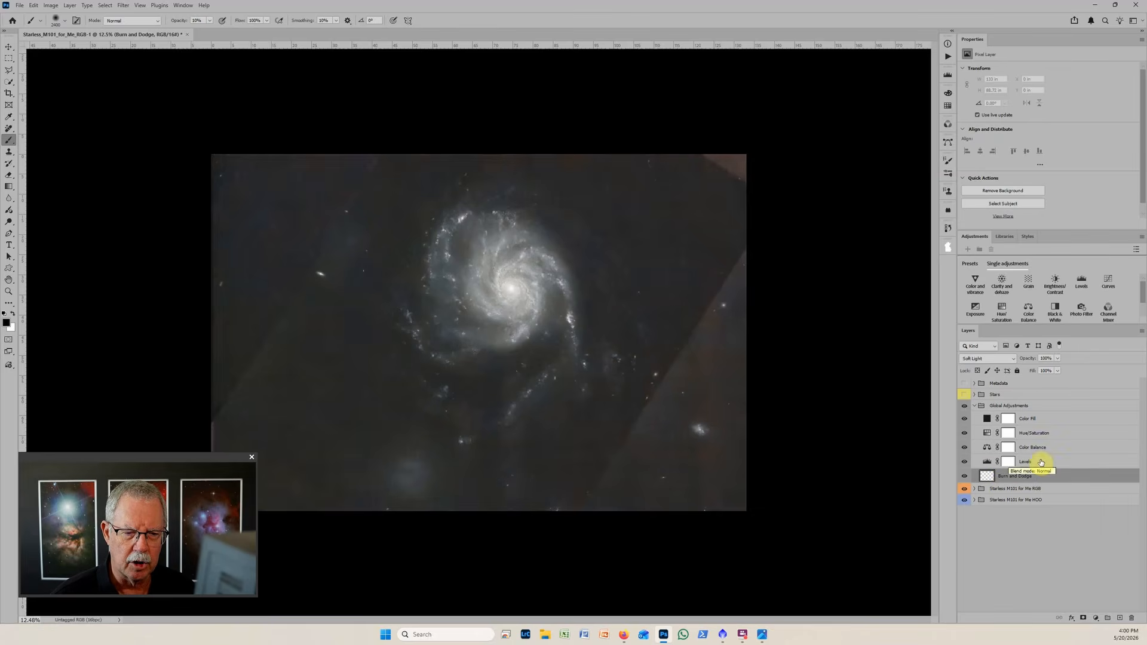
In Global Adjustments, shift the Color Balance midtones toward red by about +12 and set the Hue/Saturation saturation to +22.
left_click(988, 447)
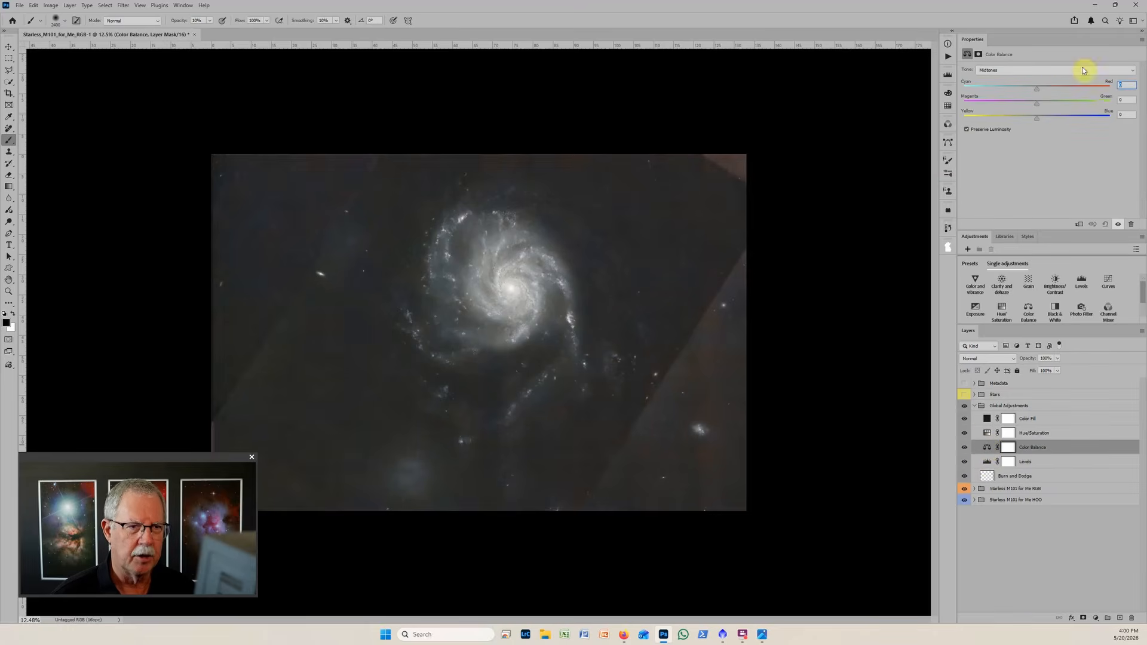
left_click_drag(1038, 87, 1045, 88)
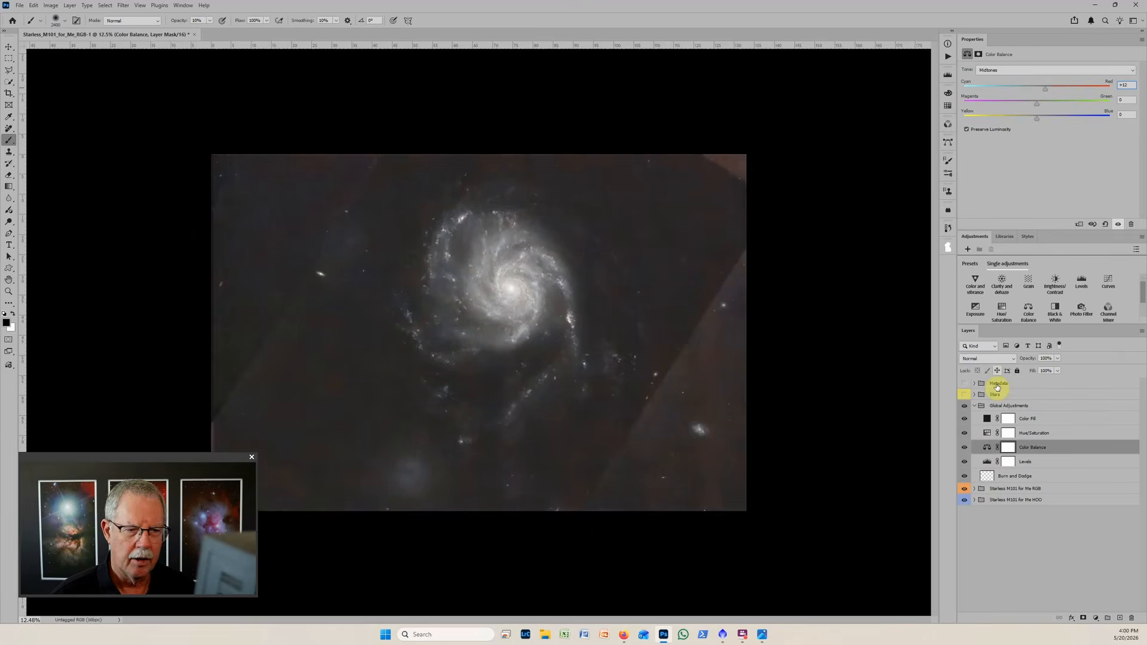
left_click(988, 435)
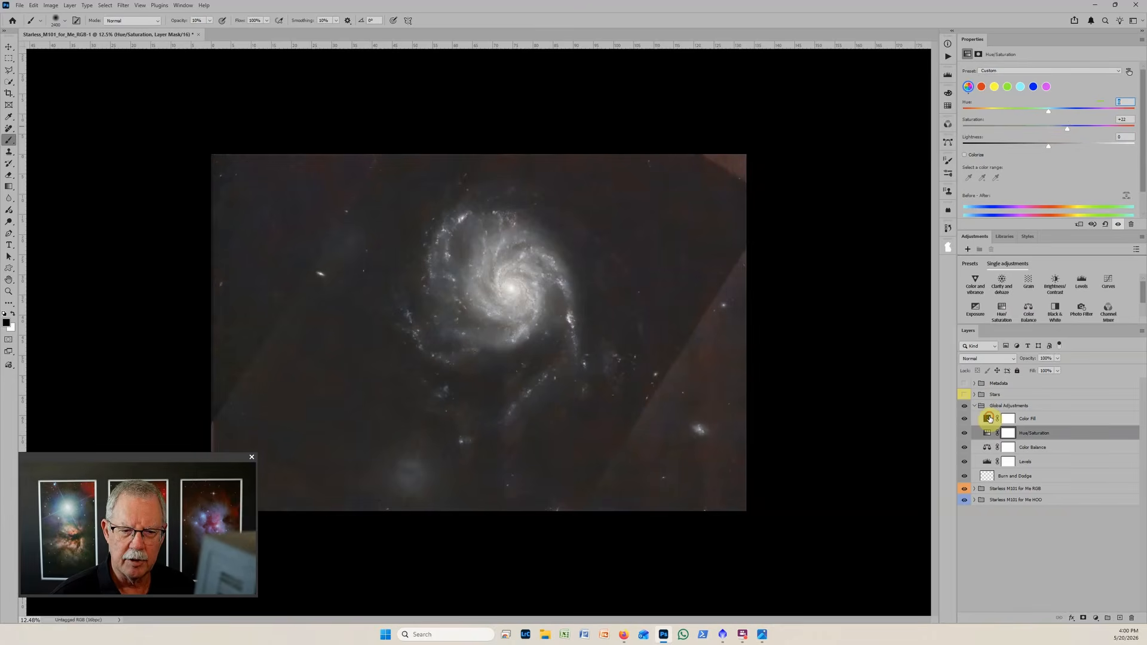
Isolate the Color Fill layer, examine its fill colour without changing it, and bring all the other visible layers back.
left_click(989, 419)
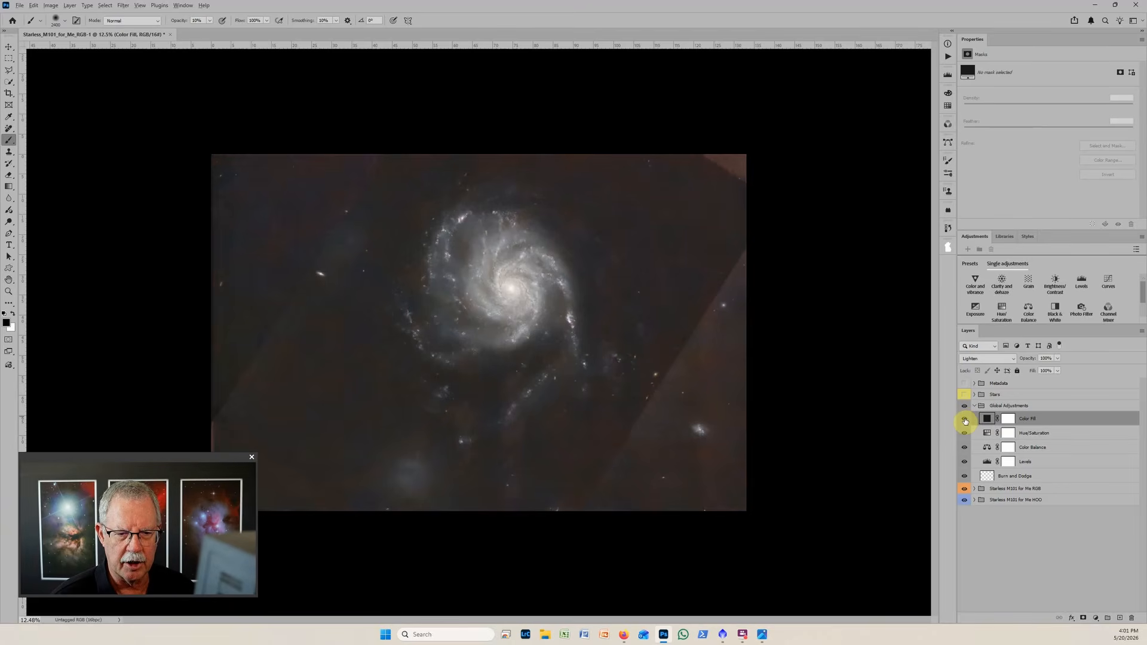
left_click(965, 422, "alt")
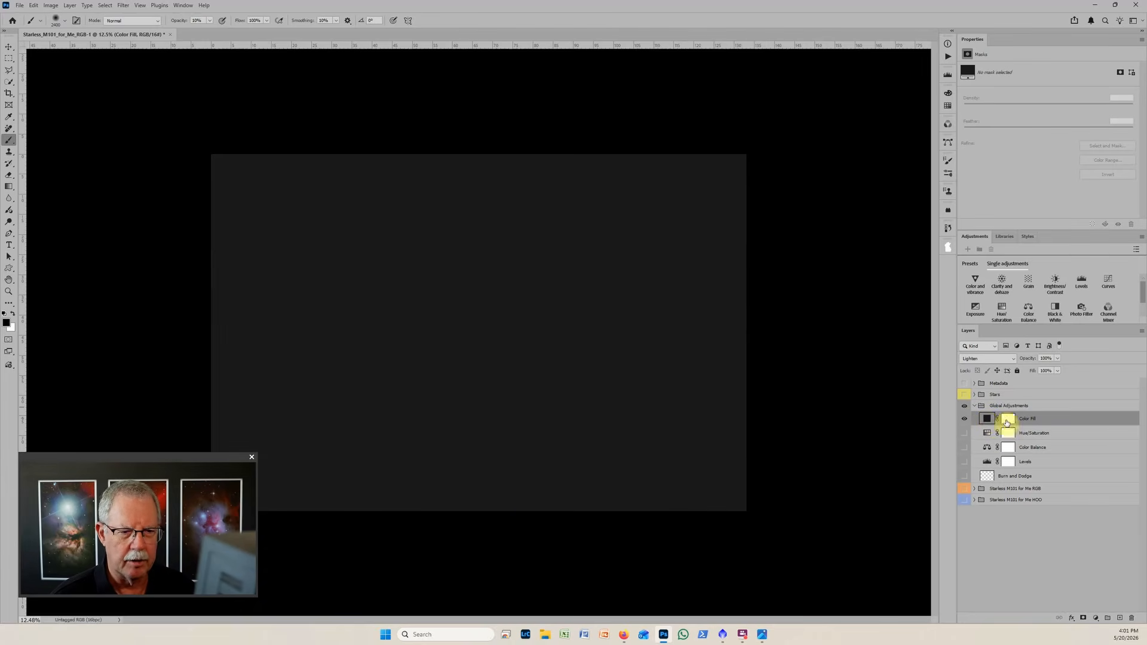
double_click(986, 420)
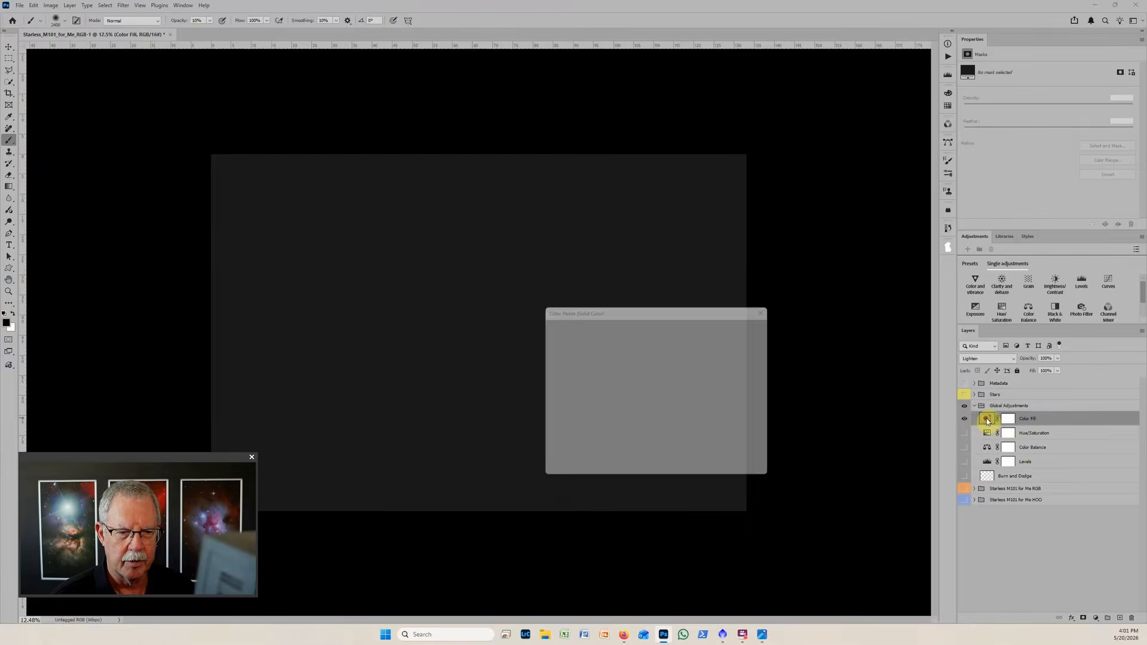
left_click_drag(670, 317, 711, 206)
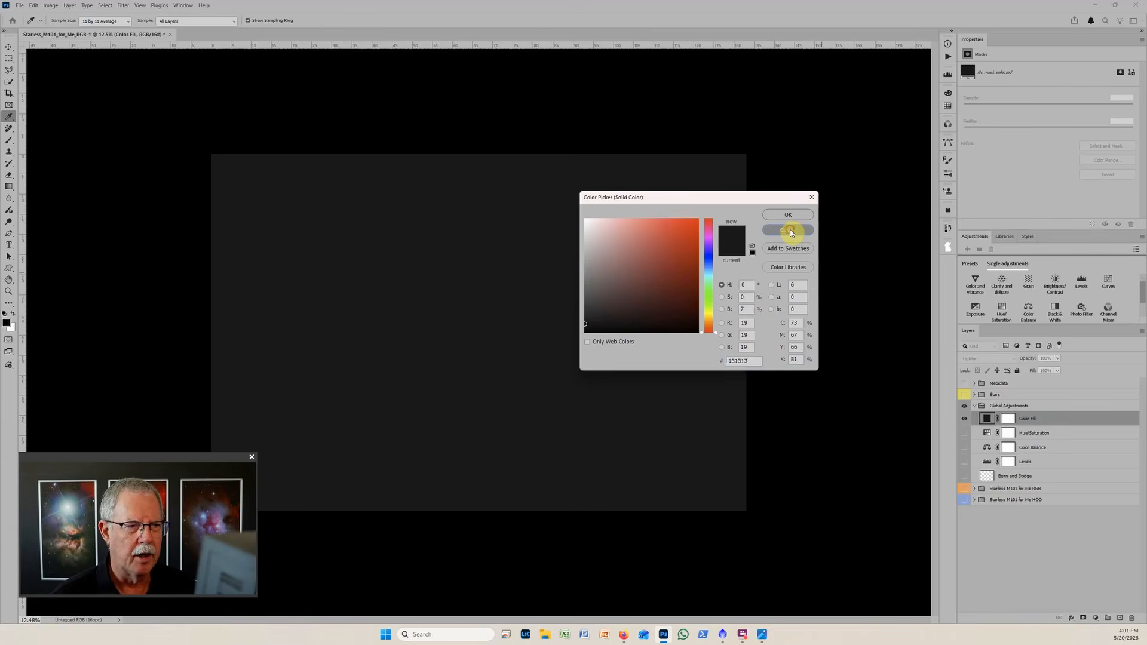
left_click(790, 231)
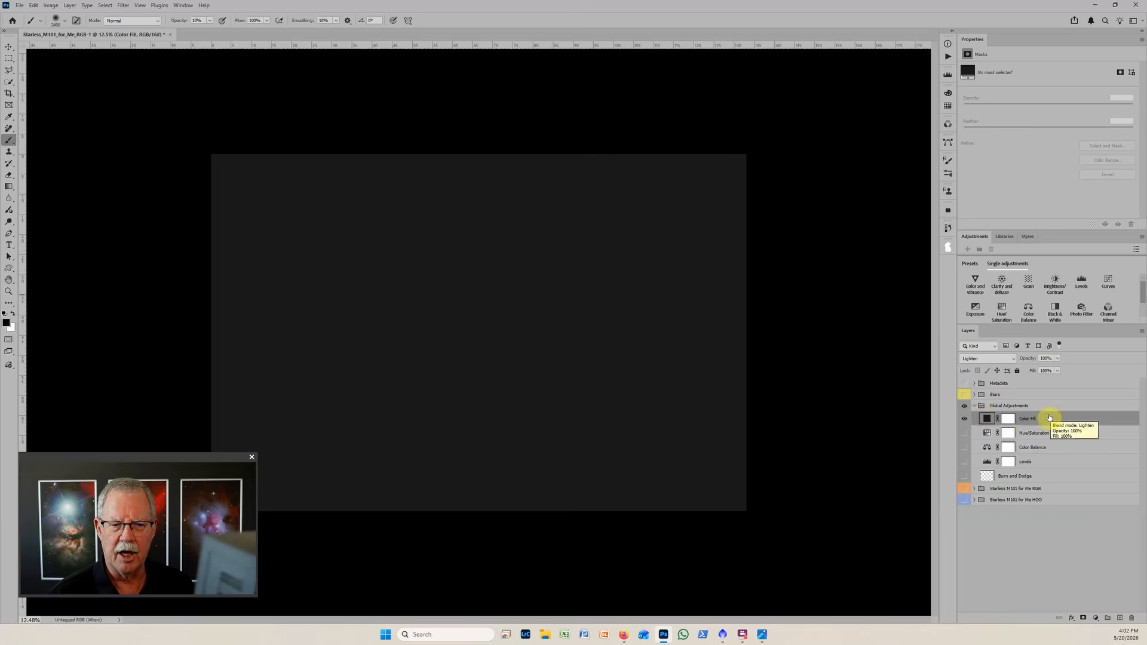
left_click(964, 419, "alt")
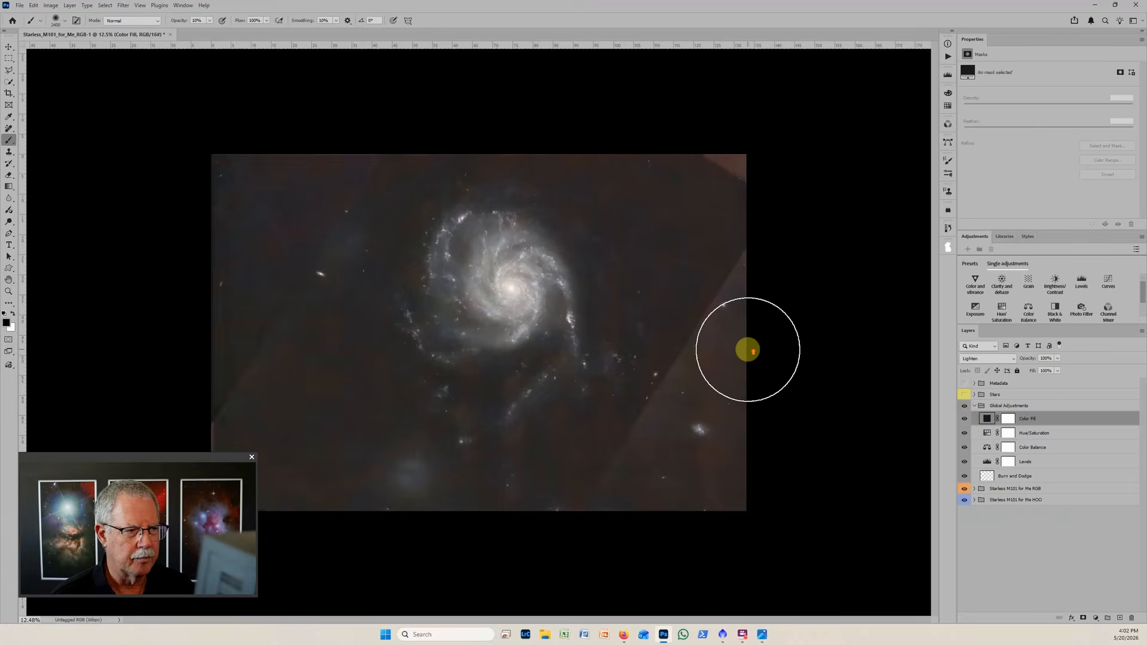
Hide and reshow the Color Fill layer repeatedly to compare the background with and without it, leaving the layer visible.
scroll(747, 350, "up", 4)
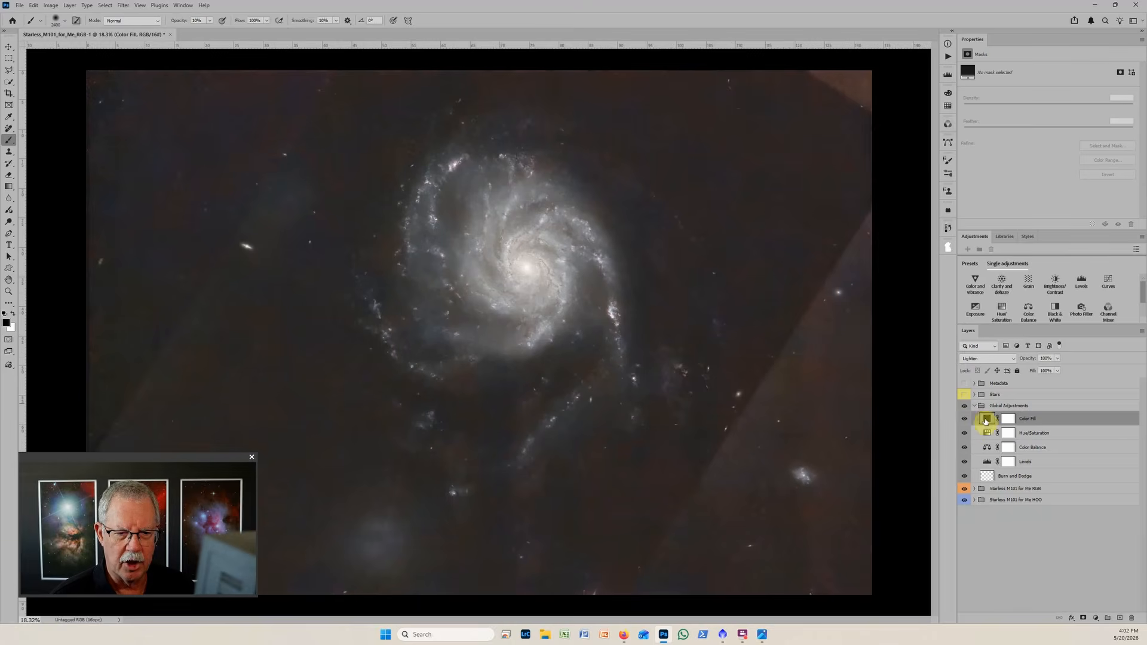
left_click(966, 420)
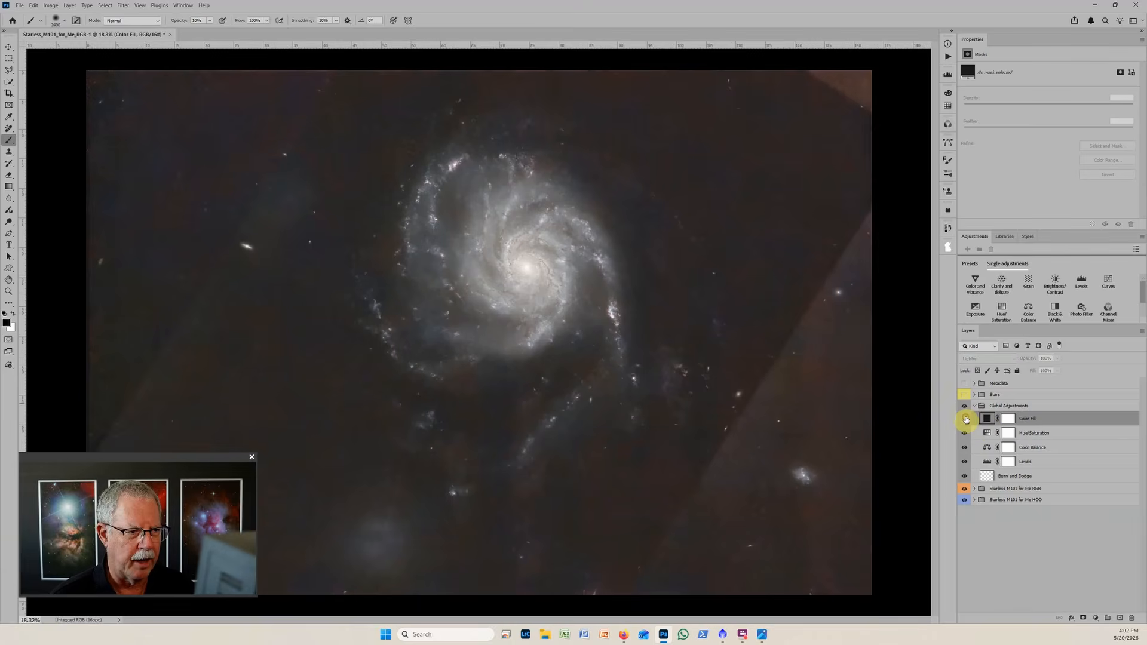
left_click(966, 420)
left_click(966, 420)
left_click(966, 420)
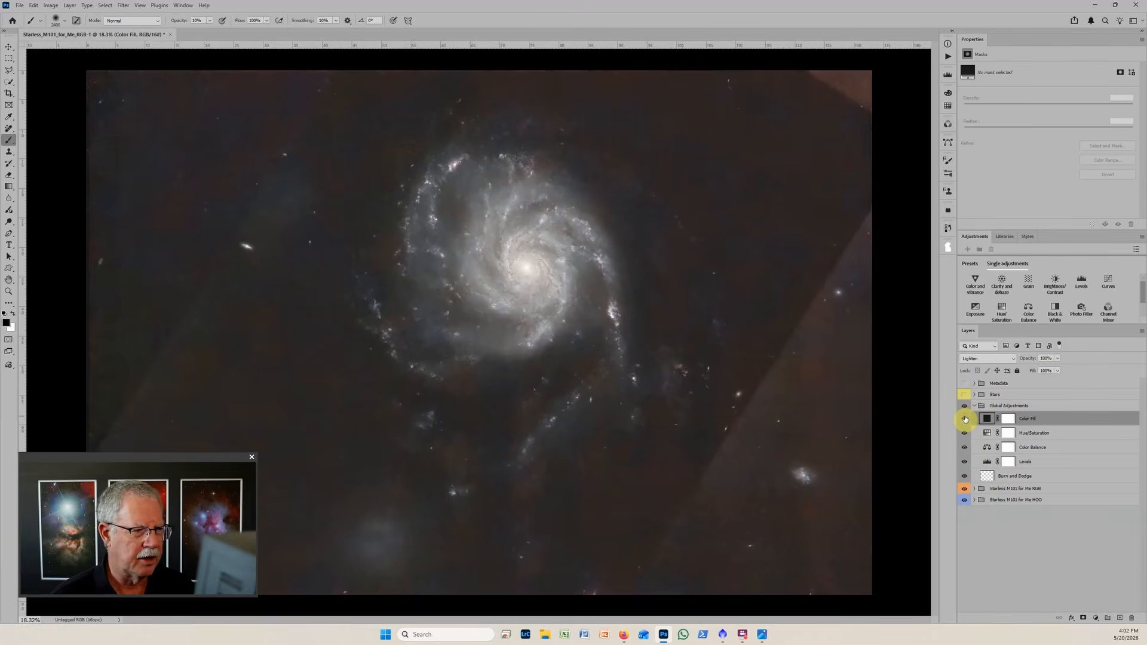
left_click(965, 419)
left_click(966, 419)
scroll(798, 330, "down", 4)
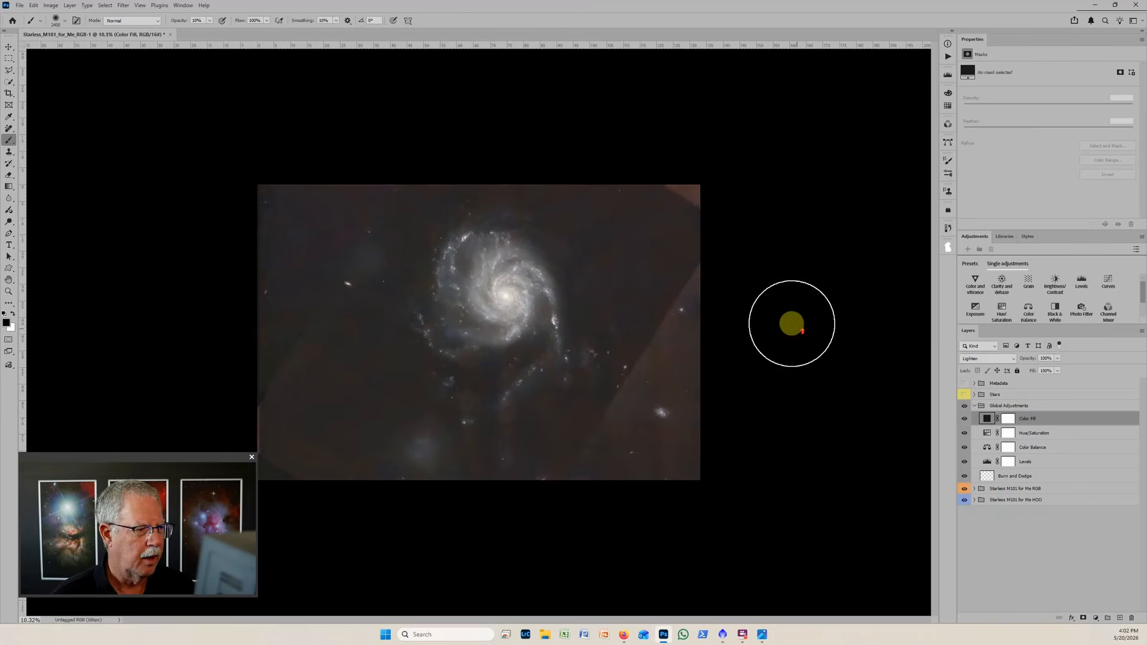
Select the lower-right diagonal half of the image on the Color Fill mask with the Polygonal Lasso, fill it with black, and deselect.
left_click(1009, 419)
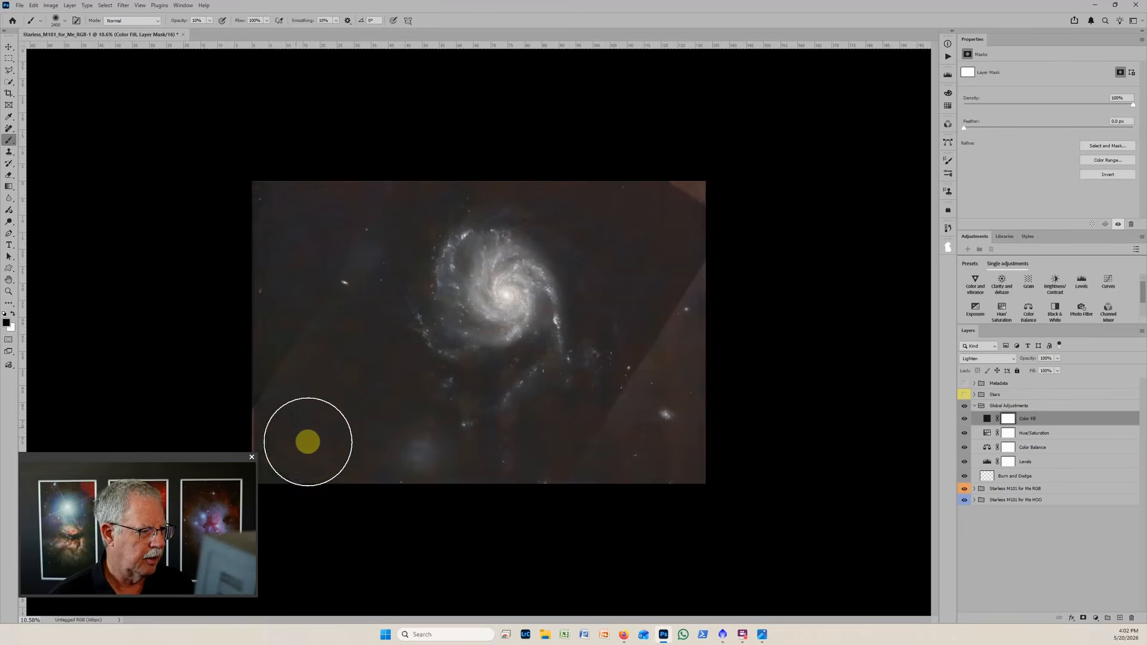
key("l")
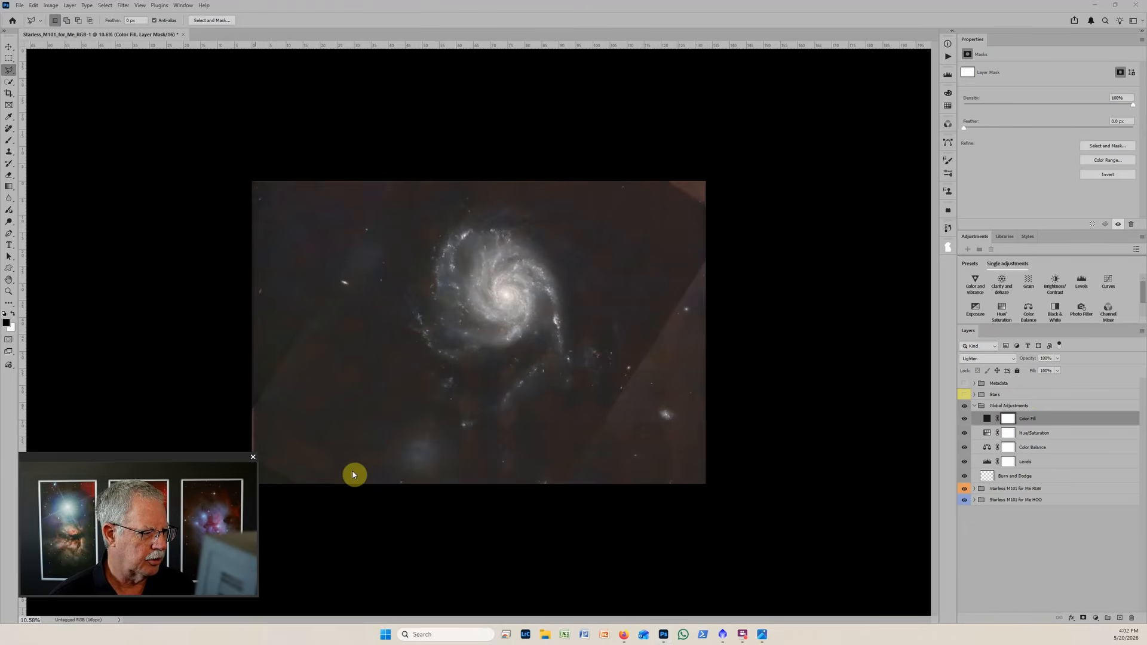
left_click(290, 493)
left_click(760, 152)
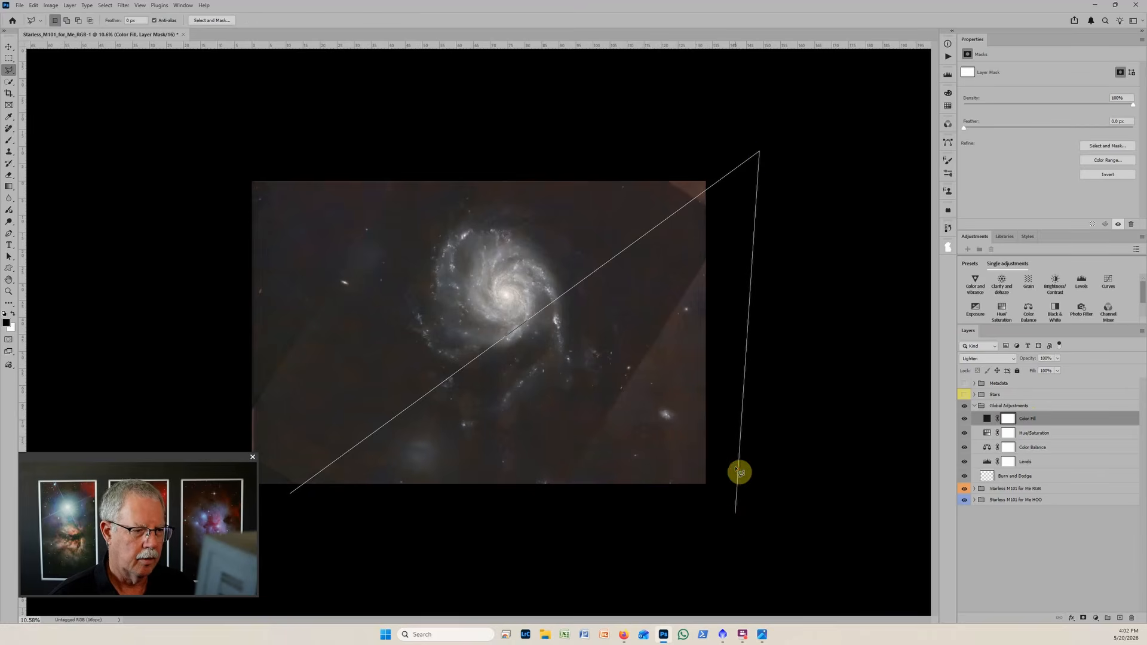
left_click(737, 514)
double_click(413, 530)
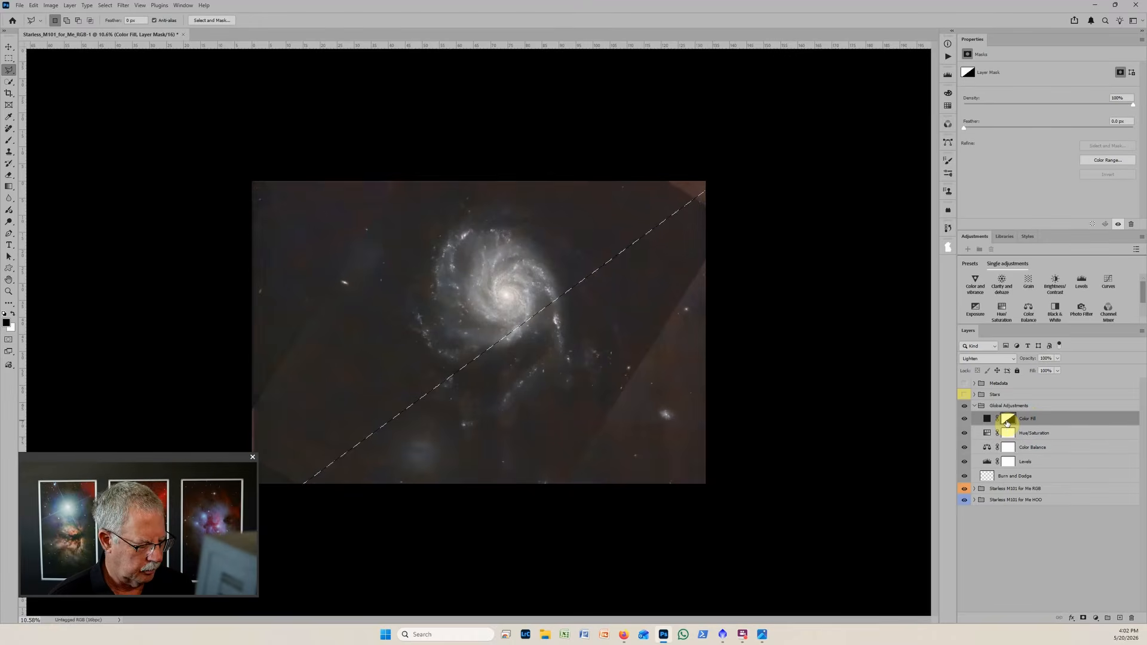
key("ctrl+d")
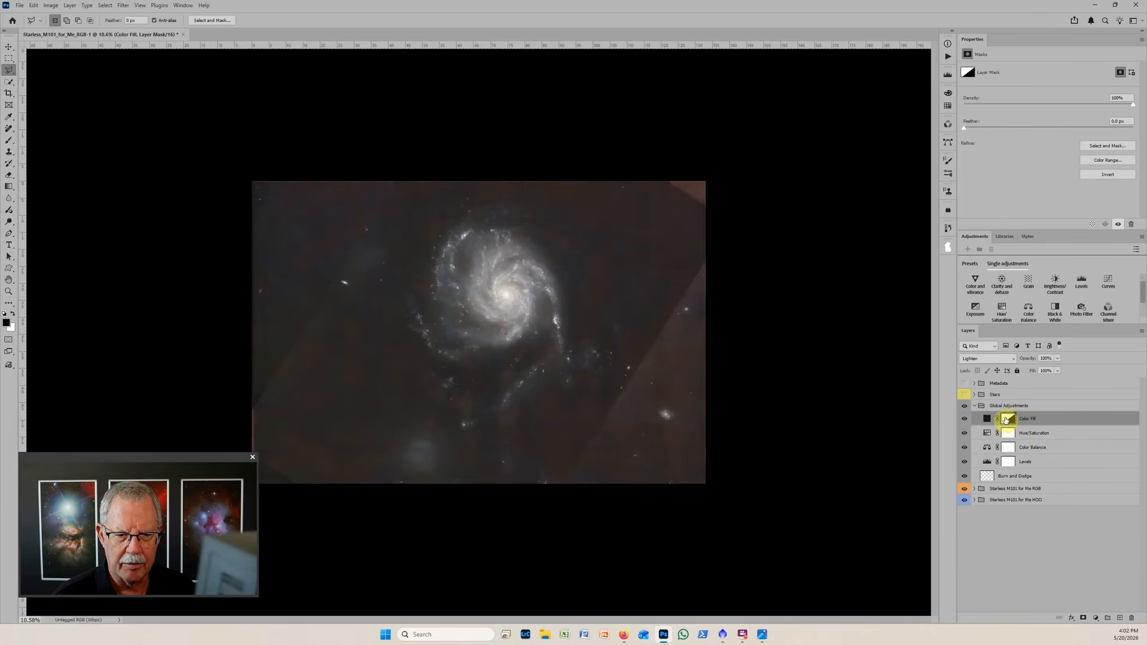
Raise the black input of the Levels layer in Global Adjustments to about 20.
scroll(496, 358, "up", 3)
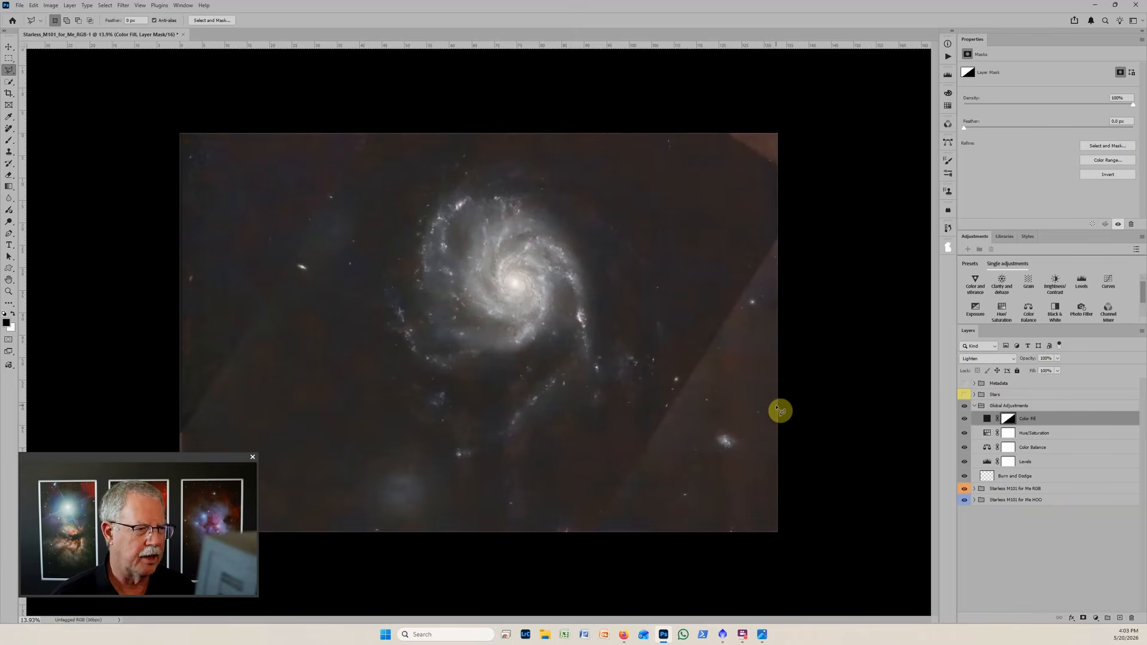
left_click(988, 463)
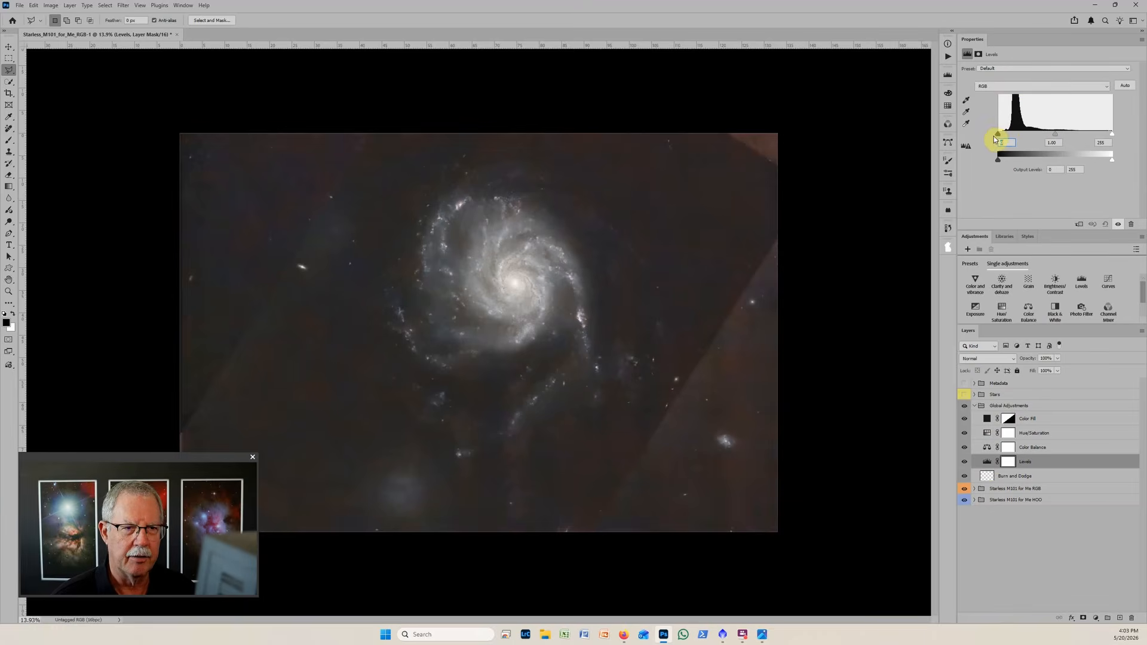
left_click_drag(998, 134, 998, 134)
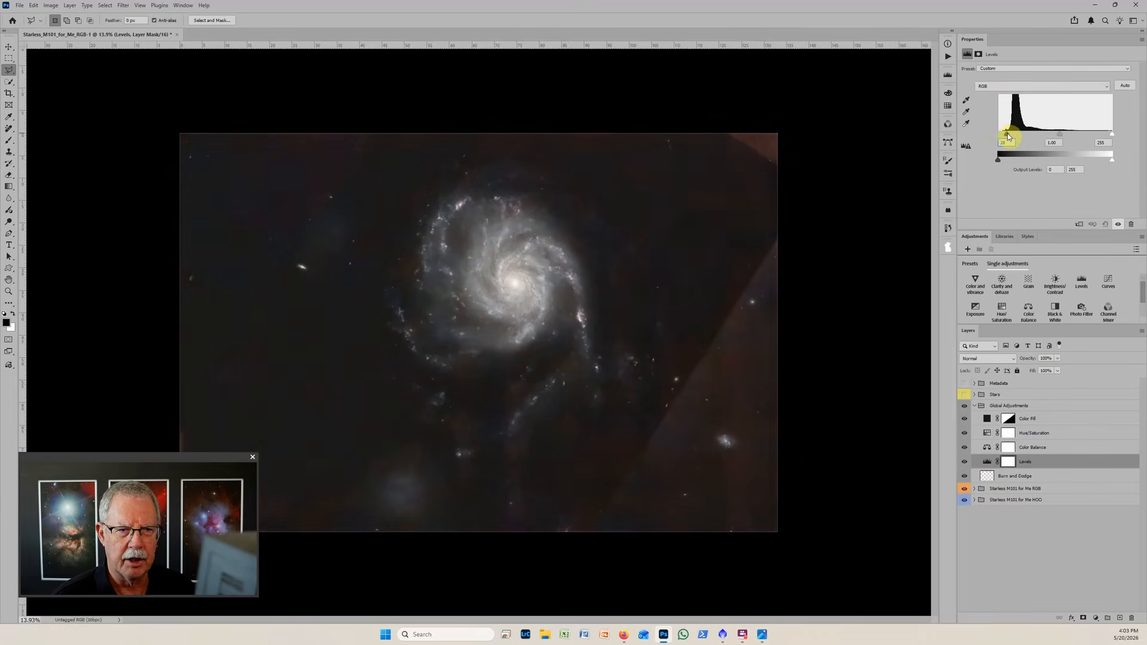
Try different black inputs on the Levels layer, settling on about 26, and compare both halves of the background up close and at full view.
left_click_drag(1012, 136, 1023, 138)
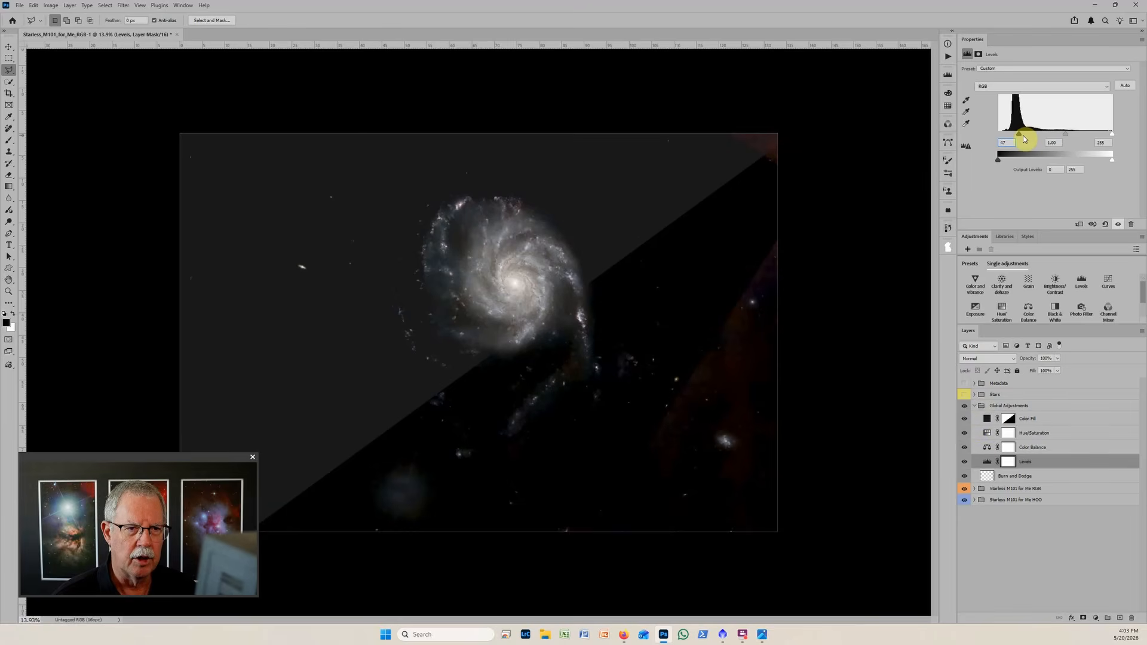
left_click_drag(1020, 135, 1006, 137)
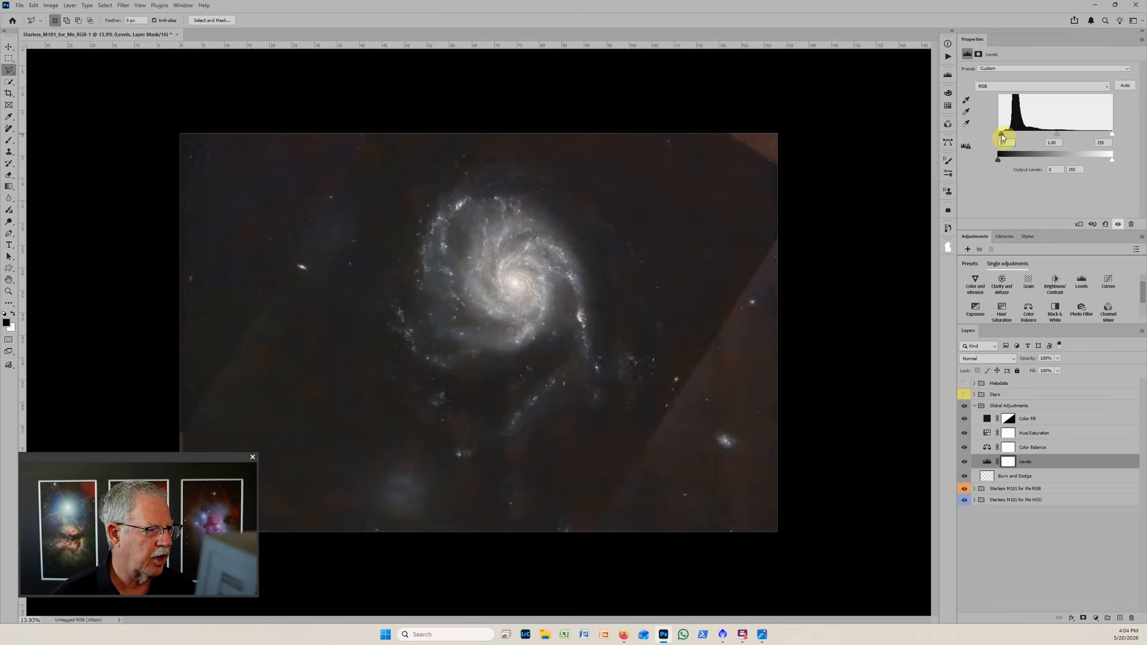
left_click_drag(1007, 137, 1011, 138)
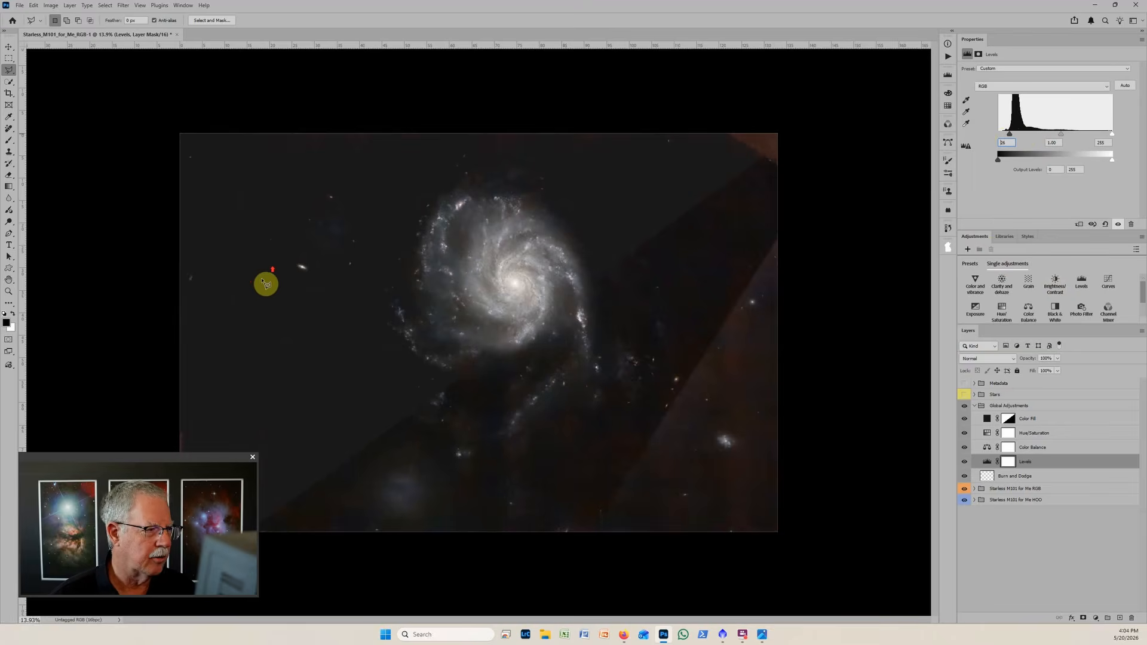
scroll(284, 272, "up", 8)
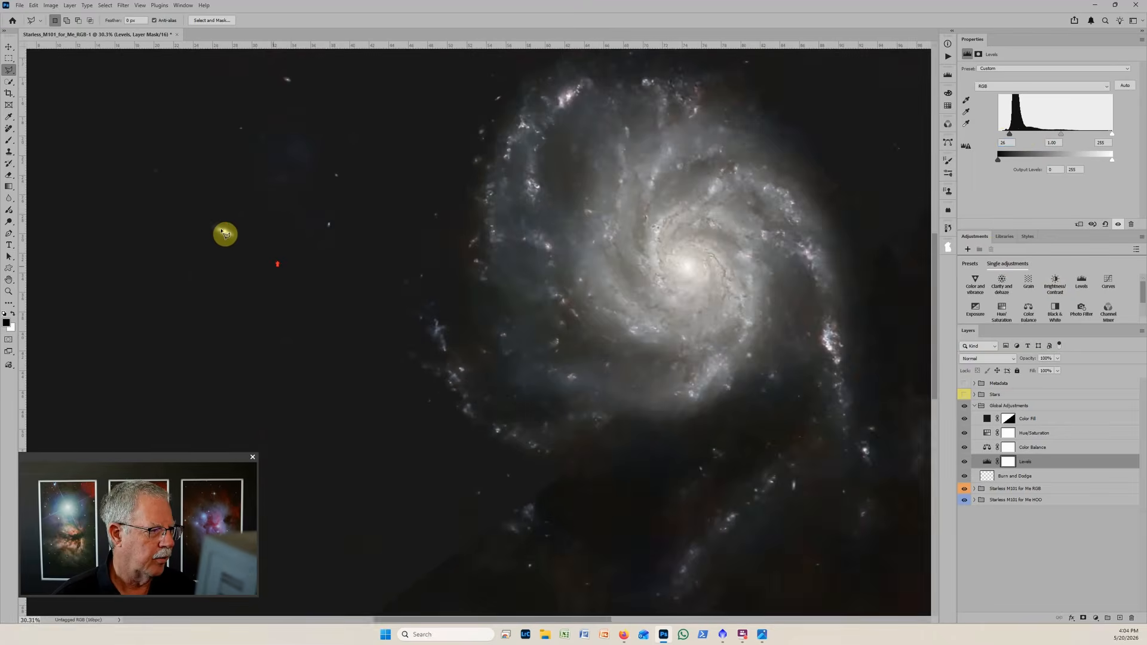
scroll(214, 217, "down", 2)
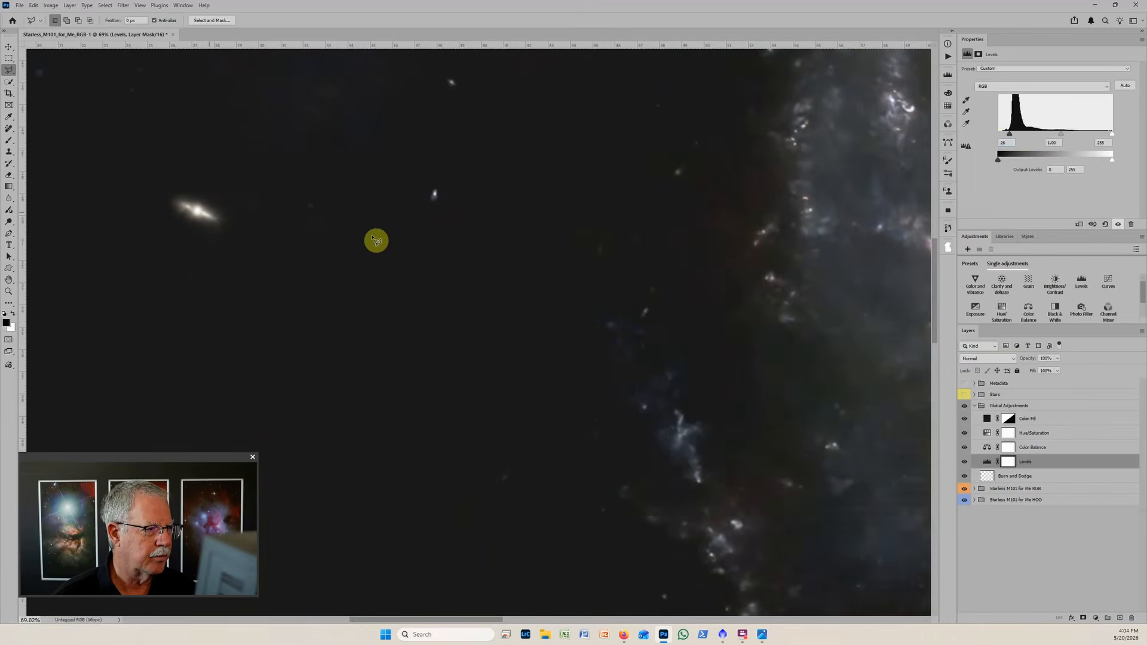
scroll(383, 221, "down", 4)
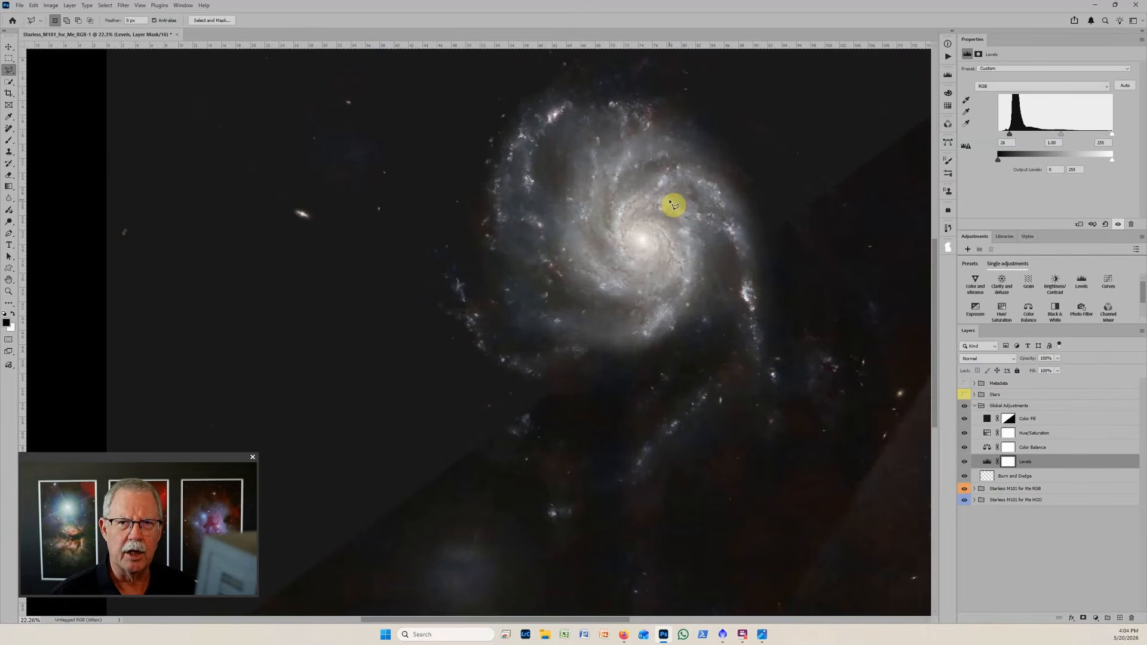
scroll(675, 206, "down", 1)
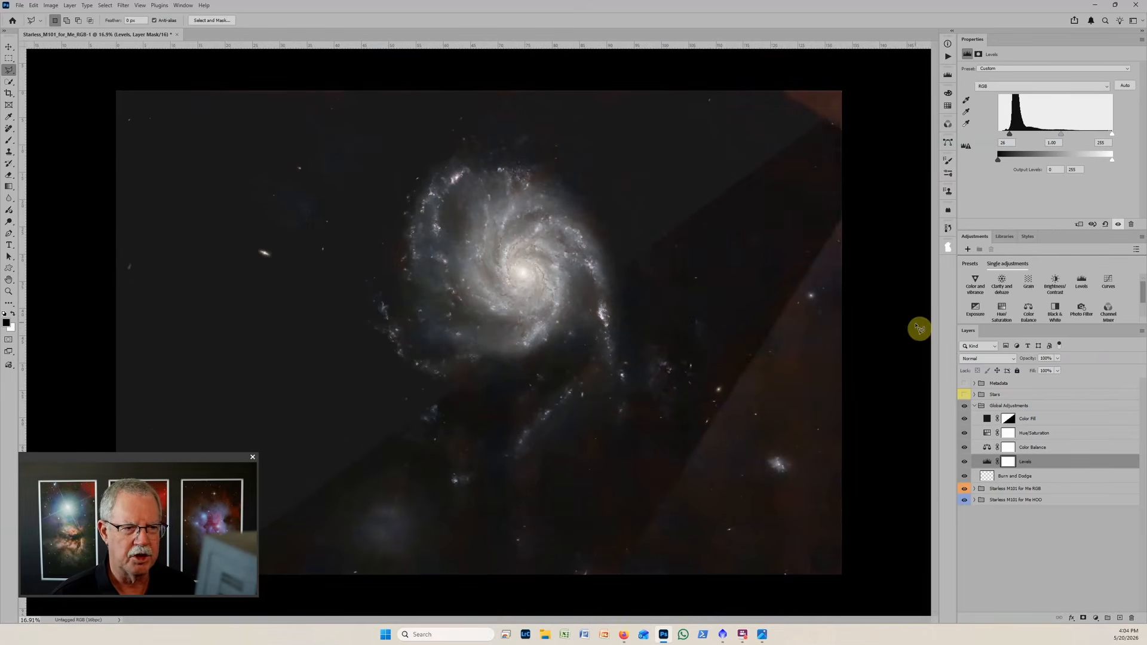
scroll(919, 327, "down", 1)
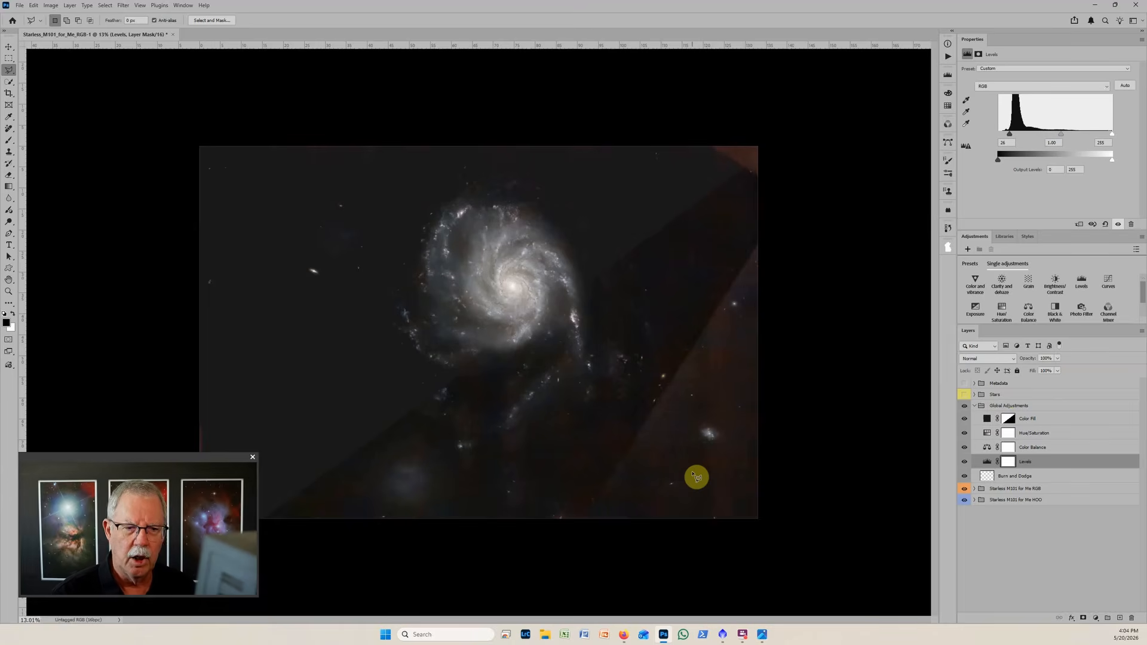
Add a Curves adjustment layer above Color Fill and pull its RGB curve up steeply at an input of about 42 to exaggerate the background.
left_click(986, 419)
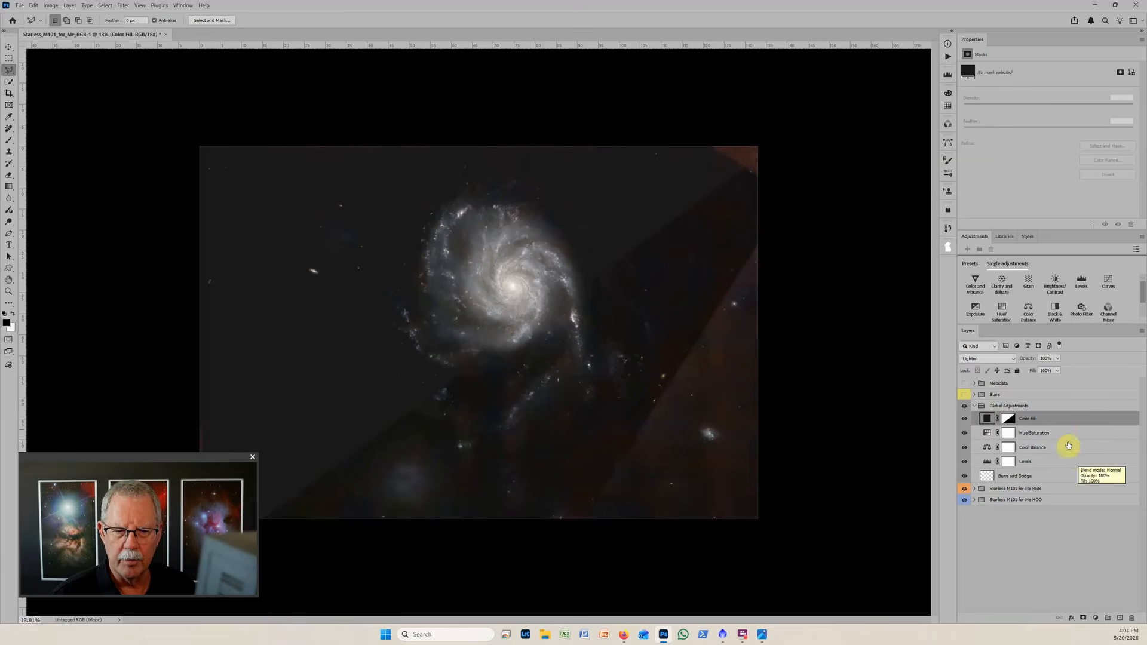
left_click(1108, 281)
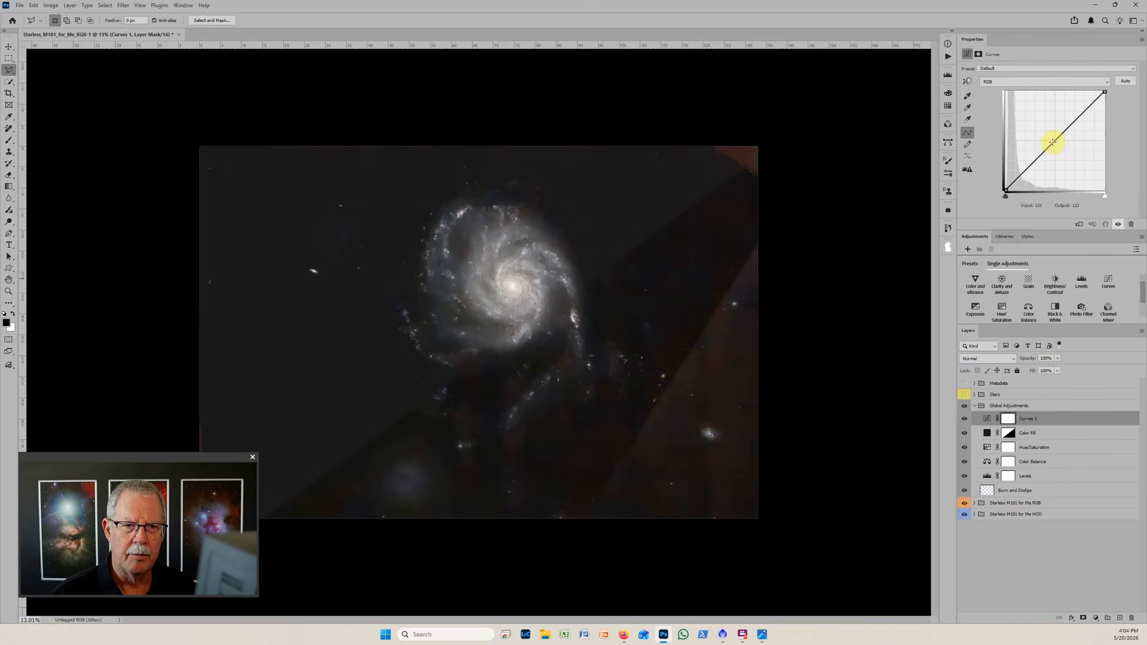
left_click_drag(1052, 141, 1022, 132)
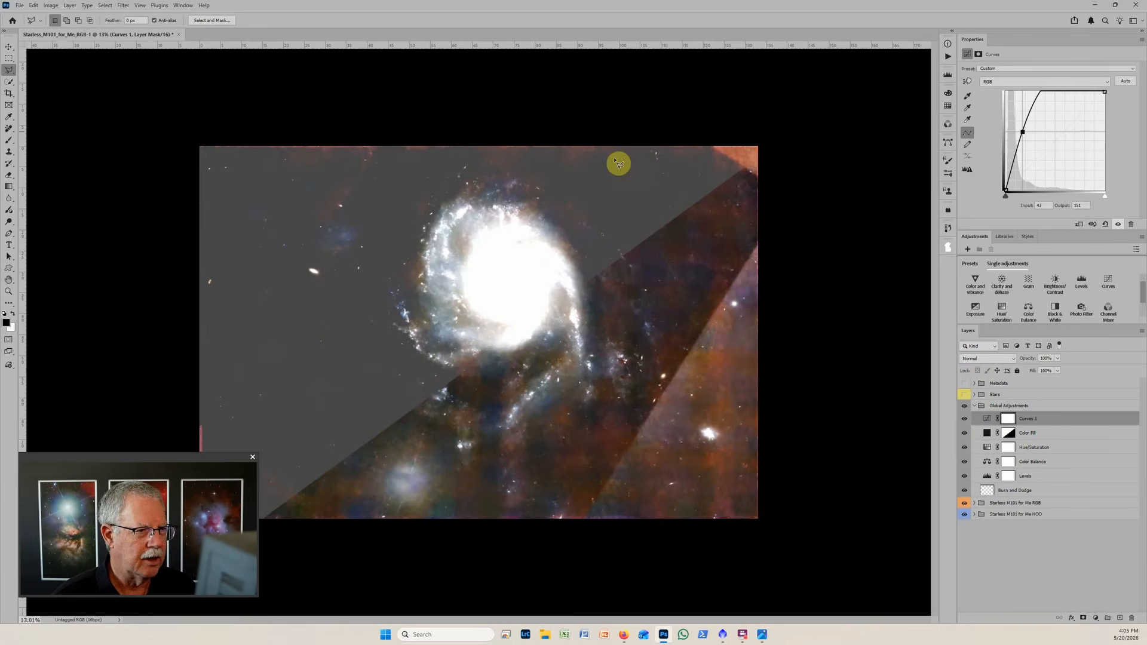
Raise the Levels layer's black input to about 40 and disable the mask on the Color Fill layer.
left_click(987, 476)
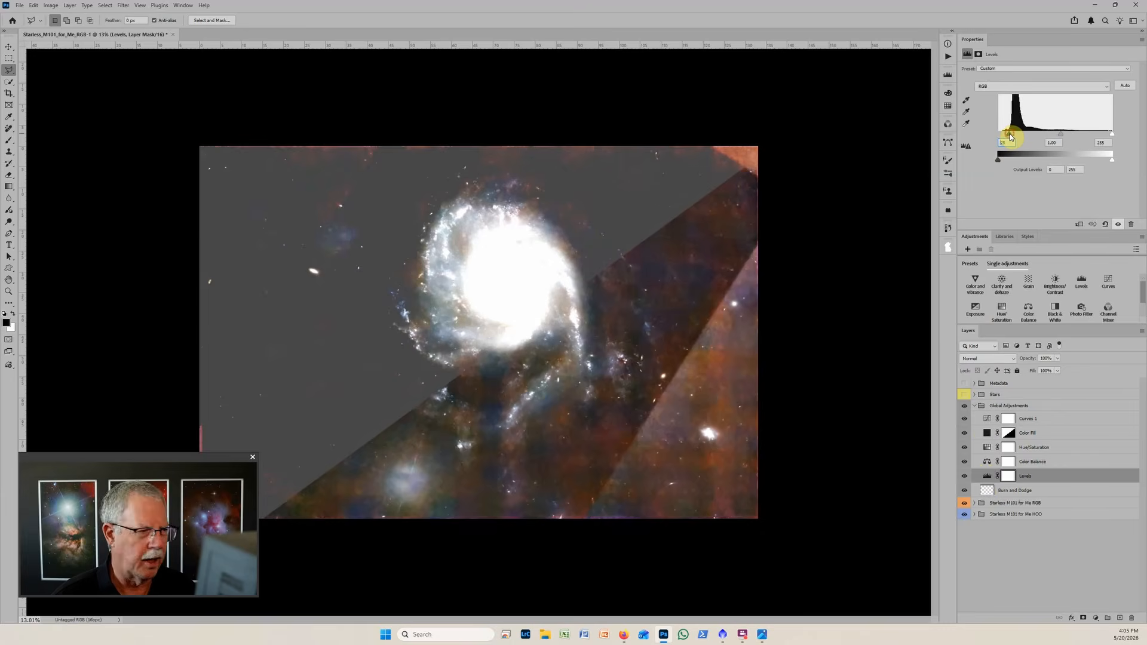
left_click_drag(1010, 134, 1016, 135)
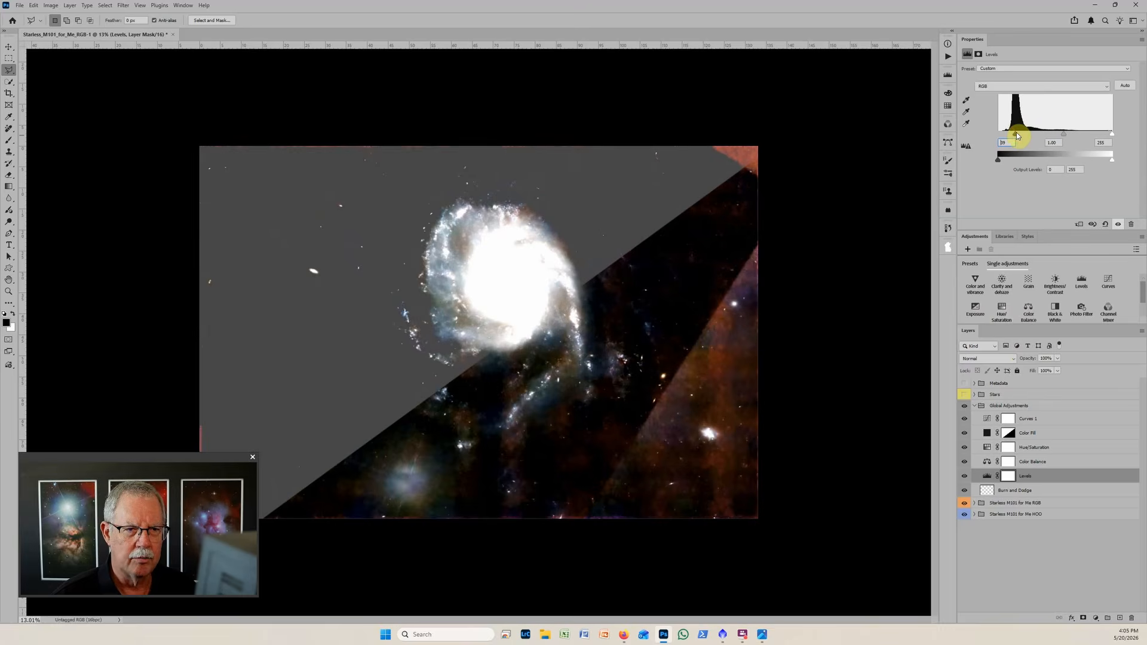
left_click_drag(1017, 134, 1017, 135)
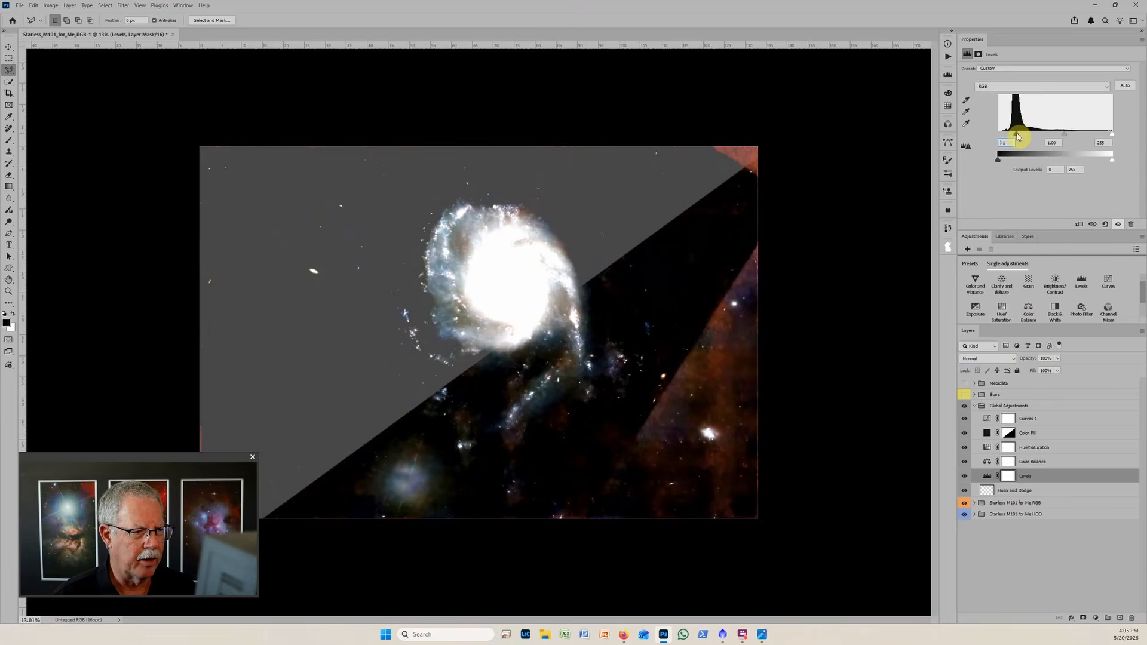
left_click(1009, 433, "shift")
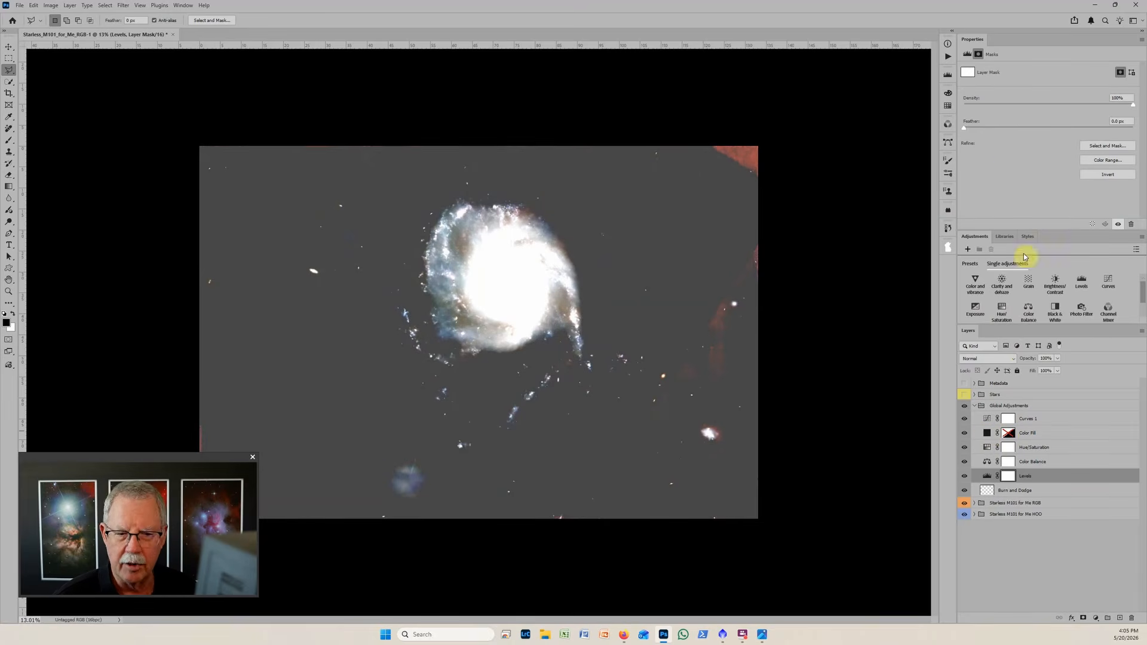
Try a black input of about 60 on the Levels layer and reset its adjustment to the defaults.
left_click(988, 476)
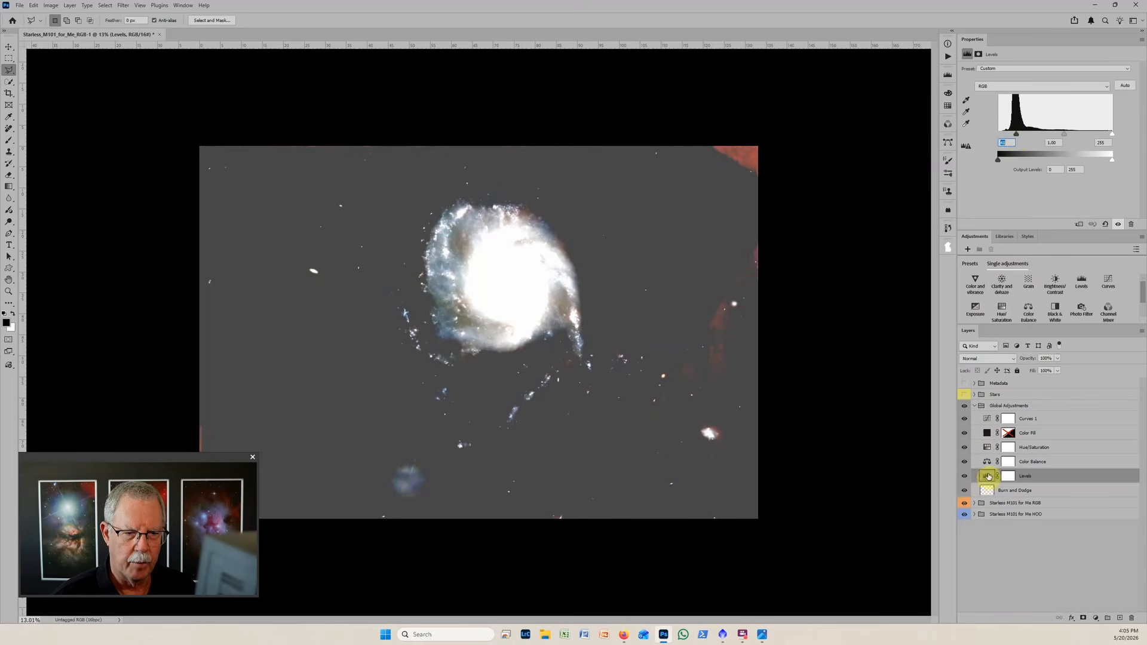
left_click_drag(1017, 134, 1025, 137)
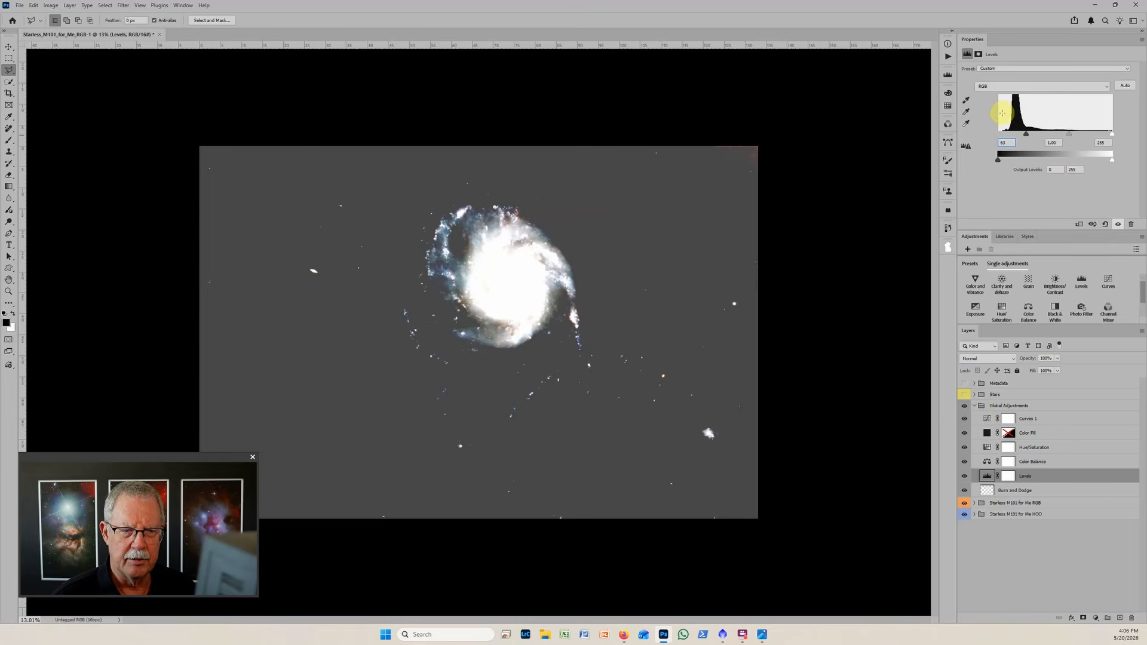
left_click(1106, 225)
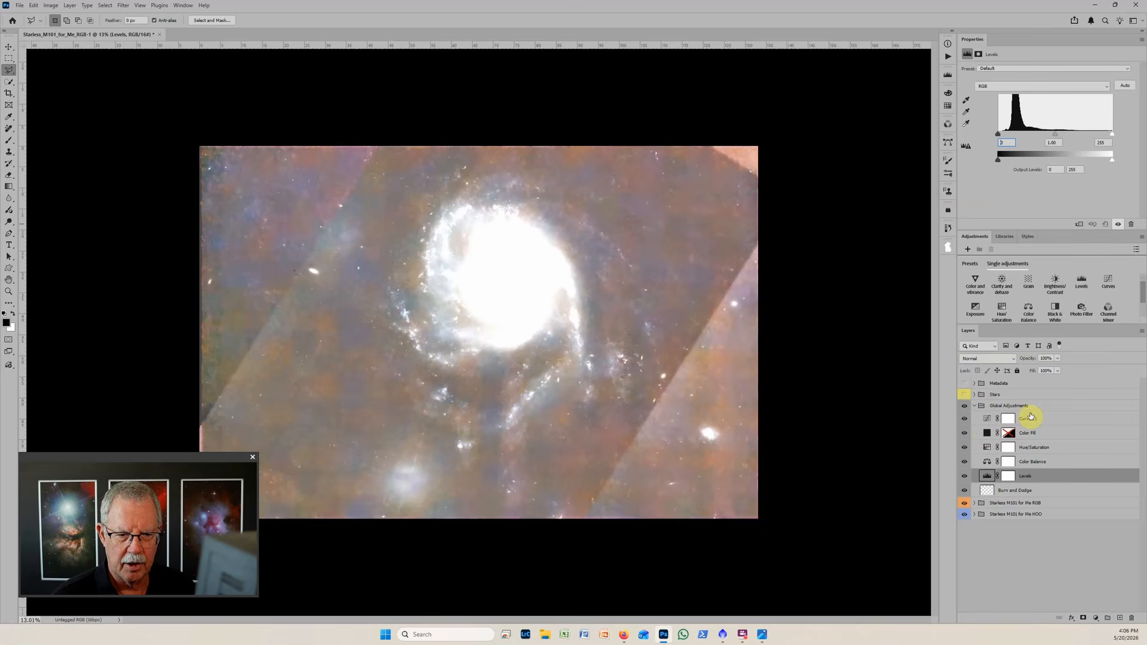
Rename the Curves layer at the top of Global Adjustments to Inspection Layer.
double_click(1031, 419)
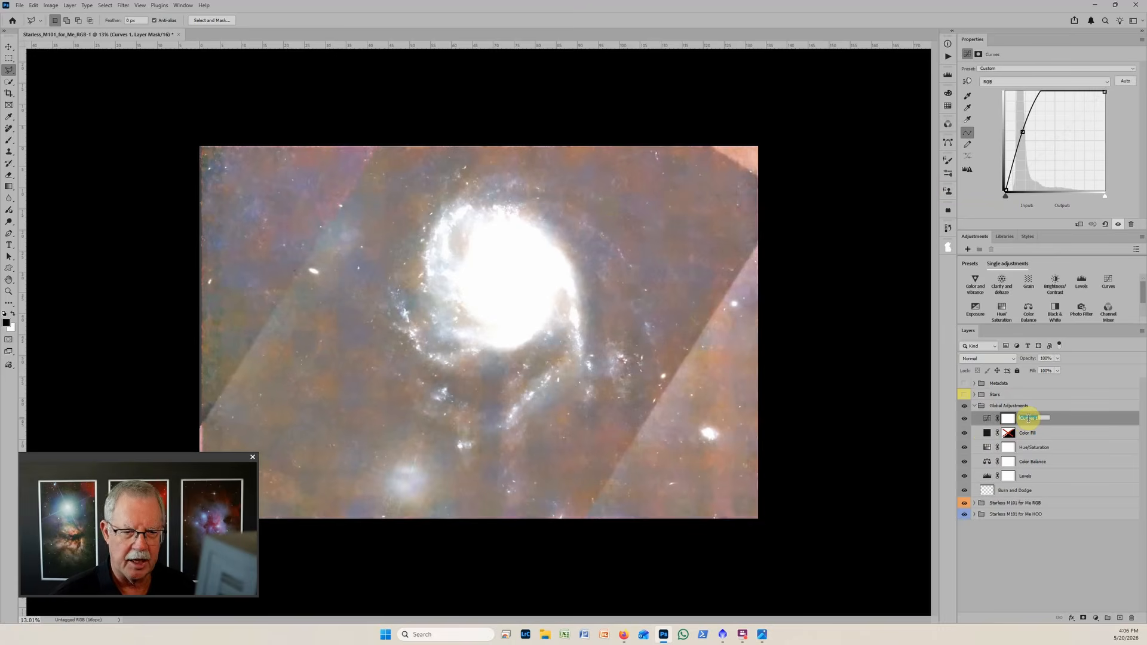
type("Inspection Layer")
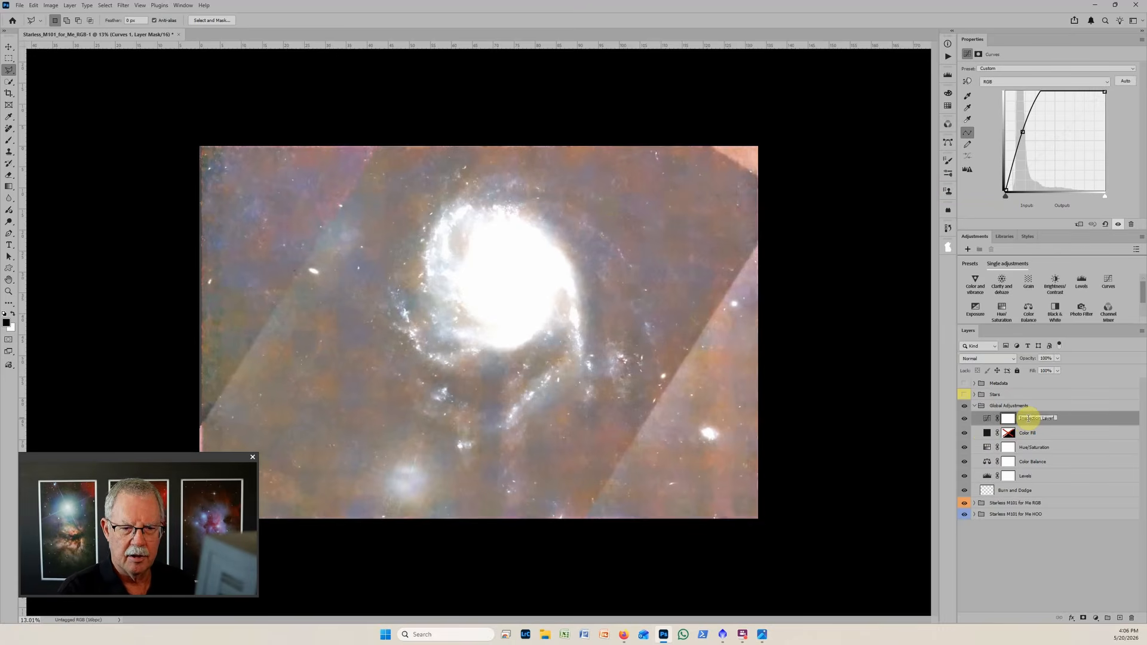
key("Return")
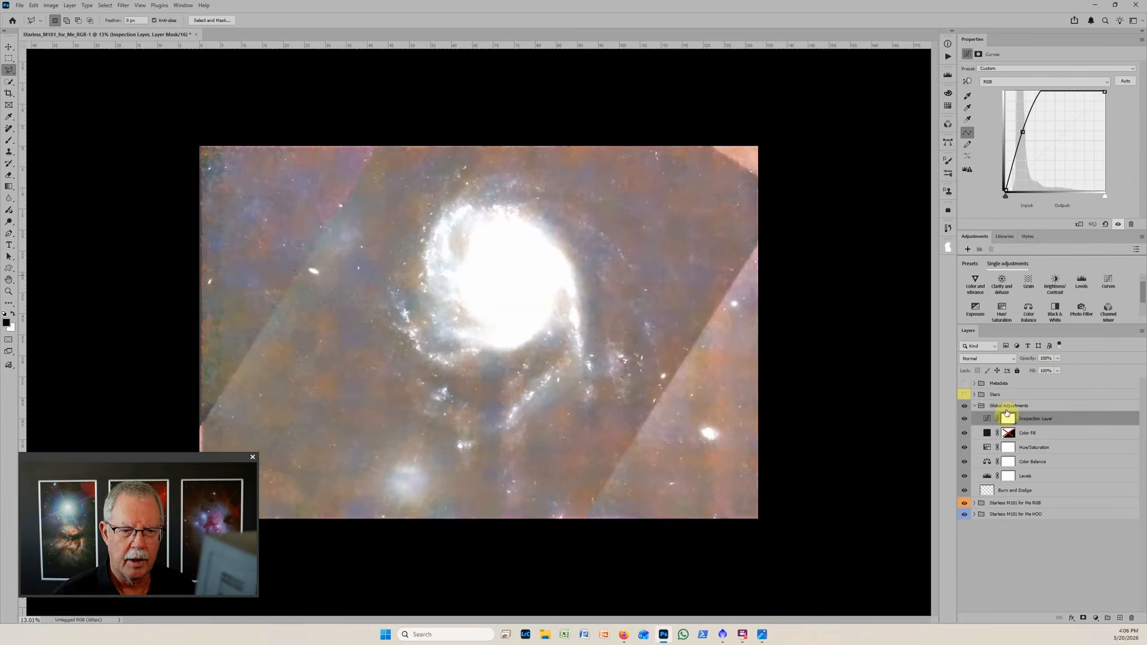
Set the black input of the Levels layer in Global Adjustments to about 20.
left_click(988, 478)
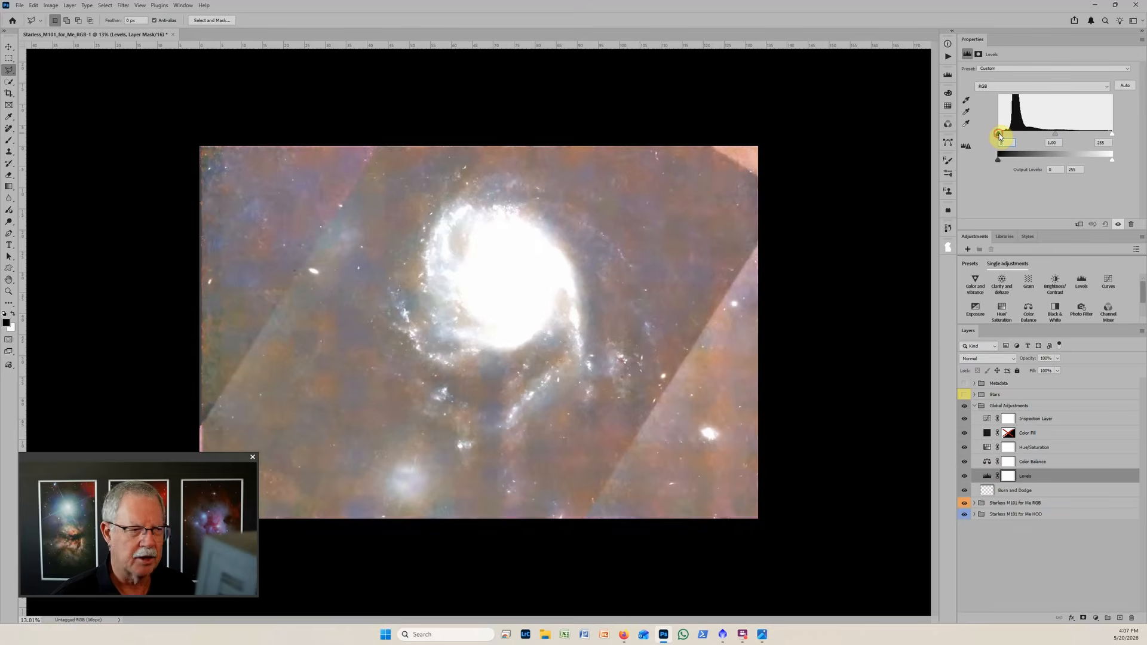
left_click_drag(999, 134, 1007, 135)
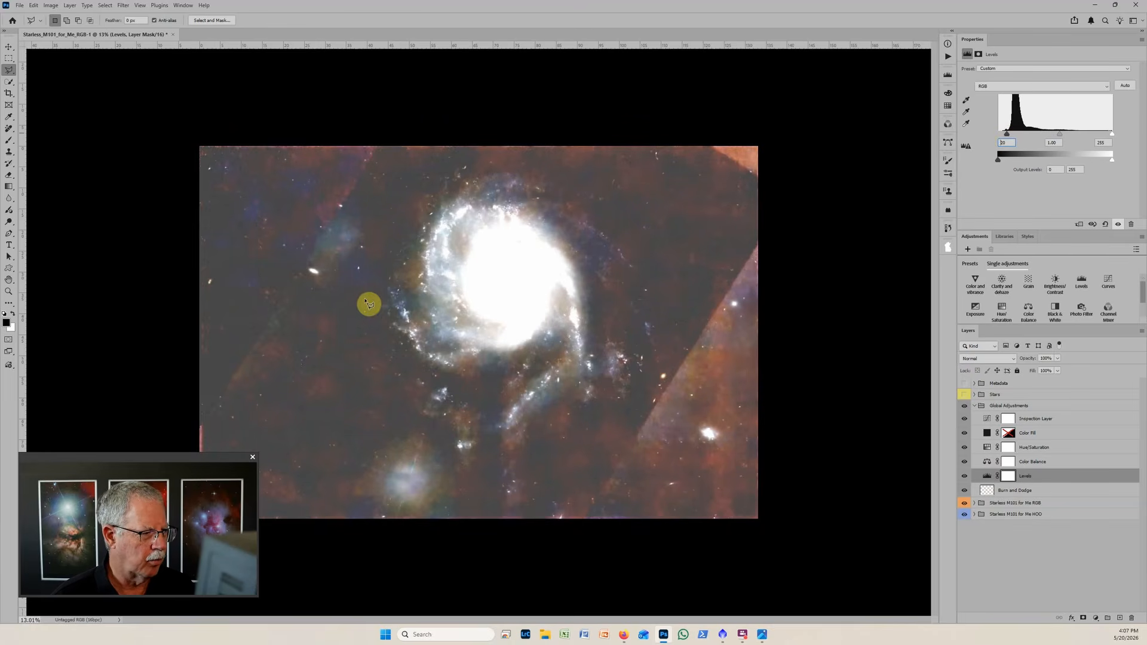
On the Burn and Dodge layer, paint over the bright upper-right image corner with a reduced black brush at 40% opacity.
left_click(987, 491)
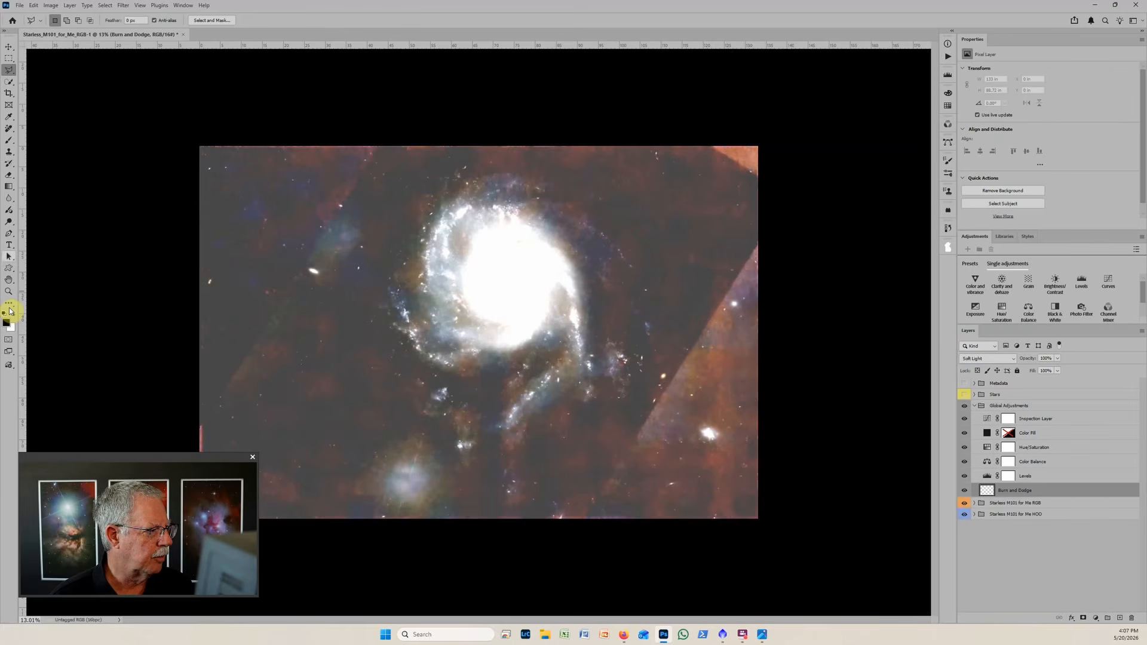
left_click(9, 141)
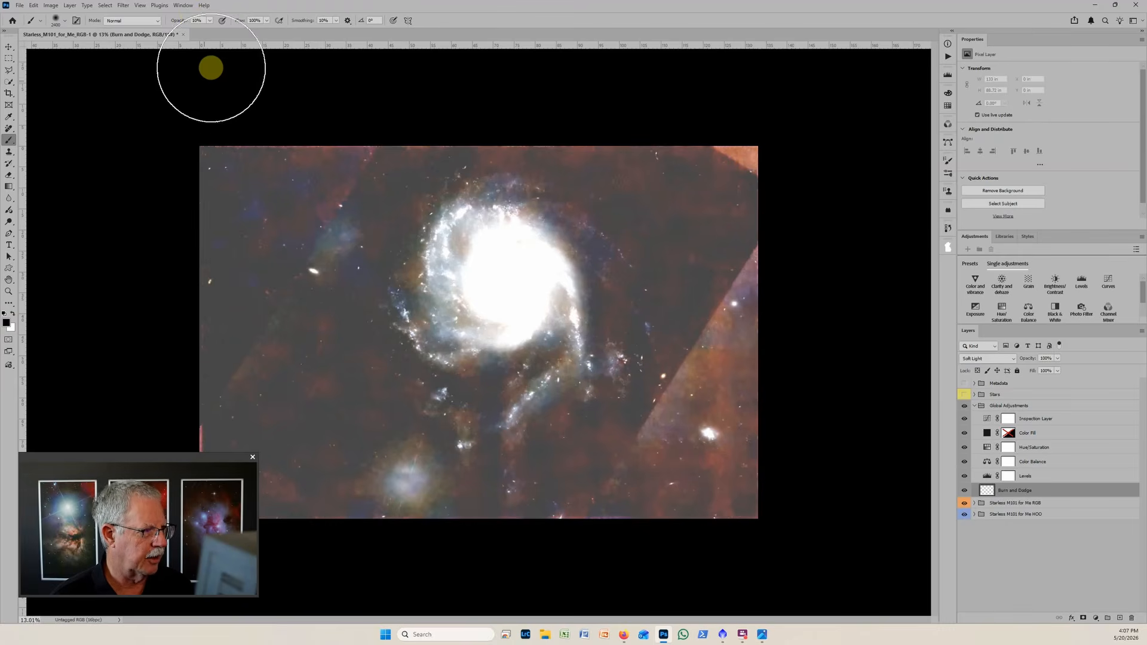
left_click(210, 21)
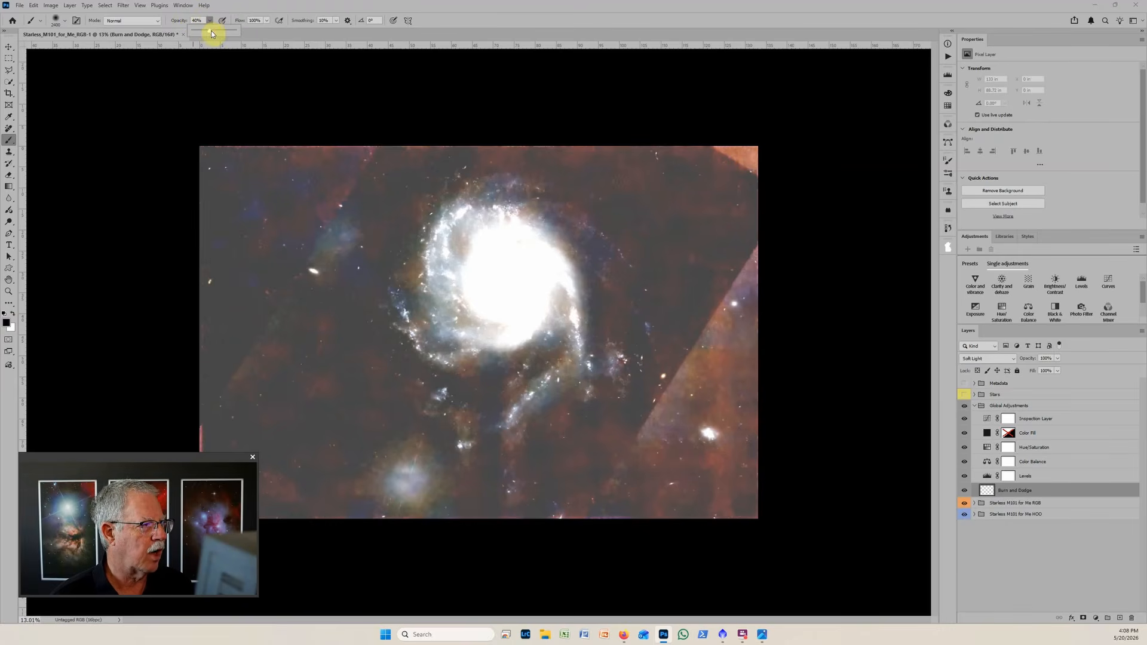
left_click_drag(213, 33, 174, 25)
left_click(181, 22)
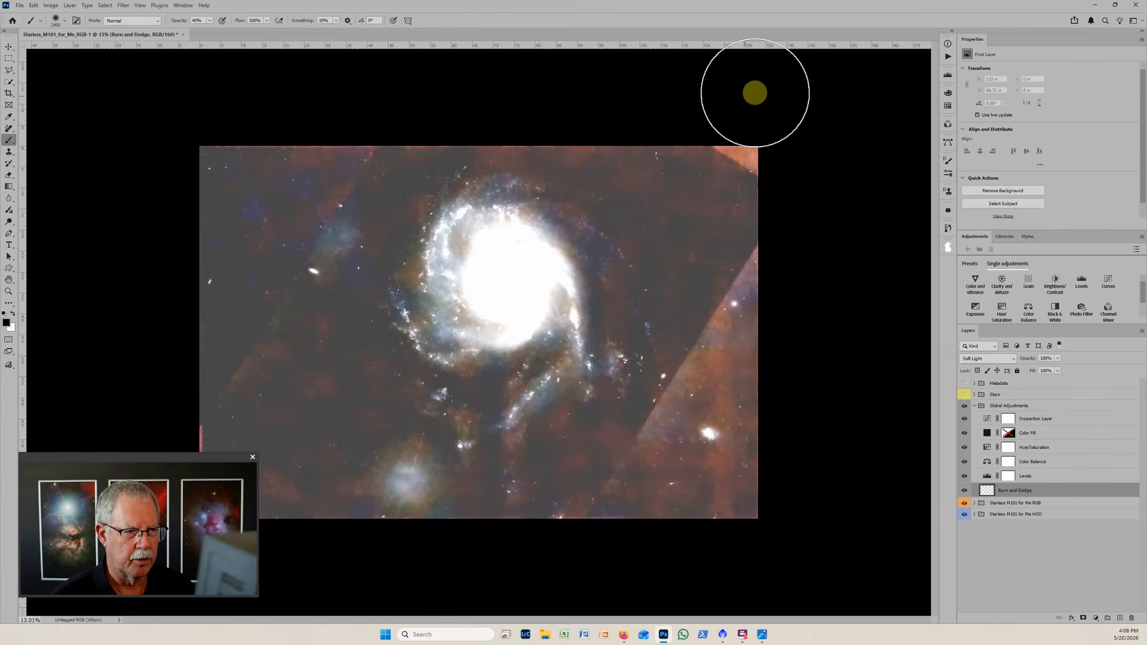
key("bracketleft")
key("bracketleft")
key("bracketleft")
key("bracketleft")
key("bracketleft")
key("bracketleft")
key("bracketleft")
key("bracketleft")
key("bracketleft")
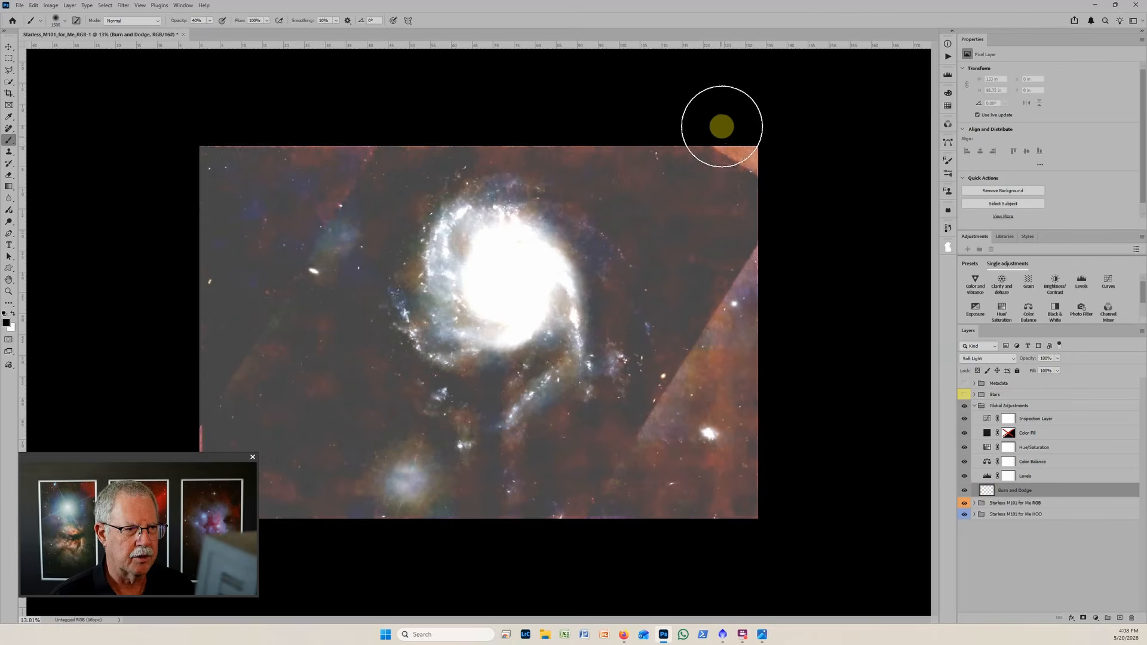
key("bracketleft")
key("bracketleft")
key("bracketleft")
key("bracketleft")
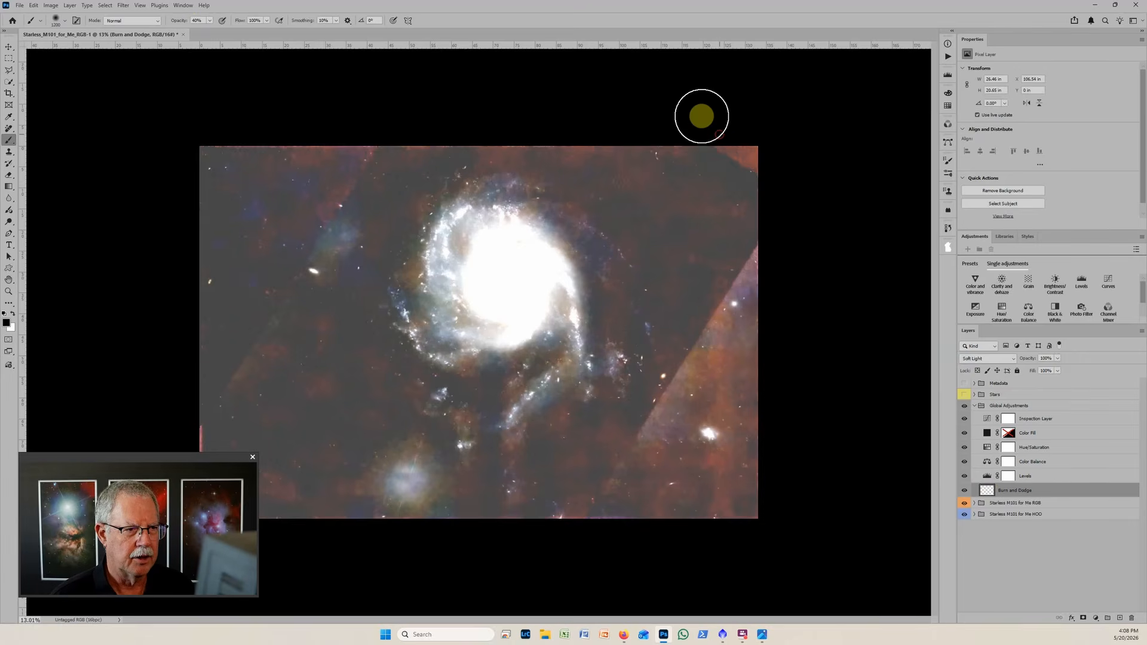
mouse_move(719, 132)
left_mouse_down()
mouse_move(816, 201)
mouse_move(733, 140)
mouse_move(710, 138)
mouse_move(807, 207)
left_mouse_up()
Burn along the bright diagonal seam from the image's right edge to its lower edge with a slightly smaller brush.
scroll(789, 200, "up", 1)
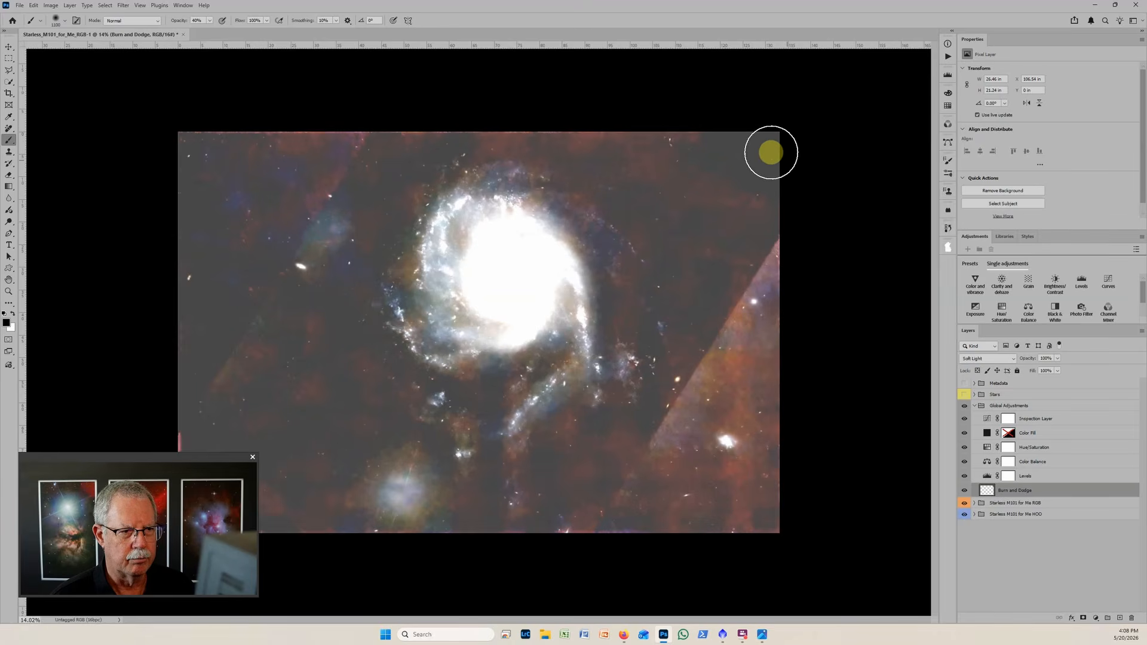
key("bracketleft")
key("bracketleft")
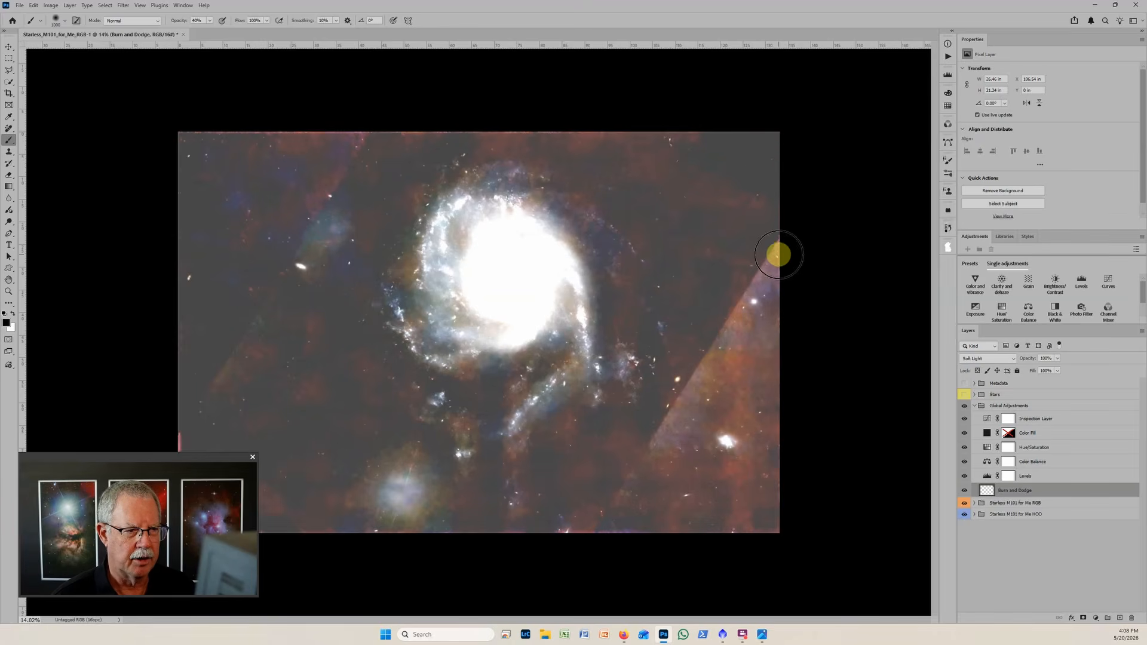
left_click_drag(784, 246, 602, 532)
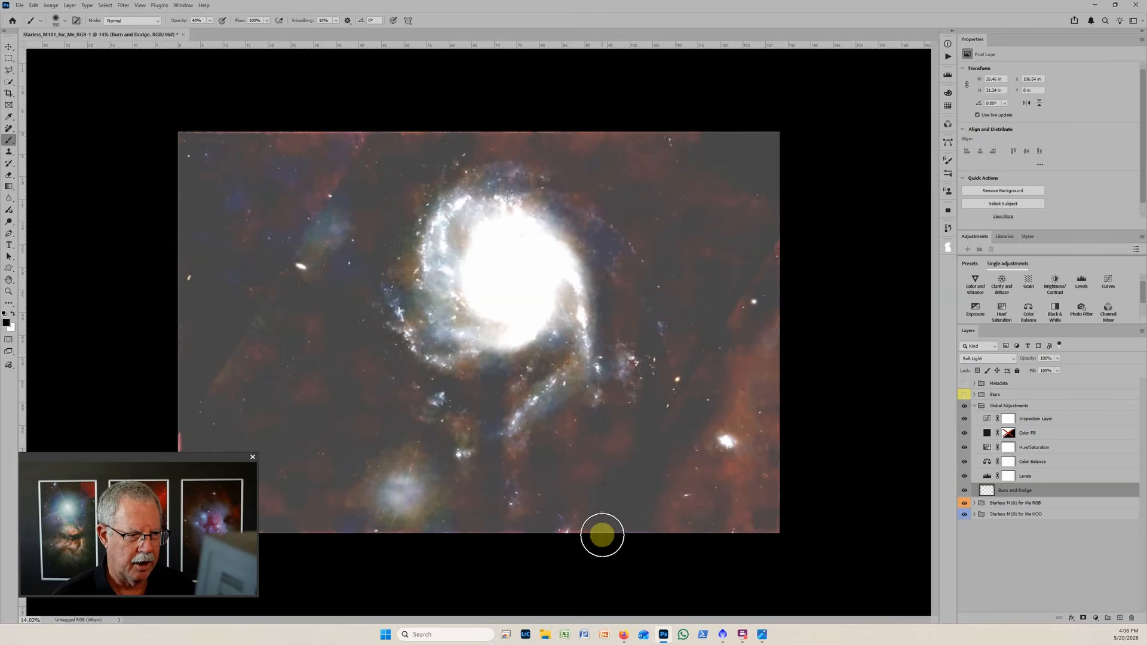
Darken the bright lower-right triangle of the image with a larger brush on the Burn and Dodge layer.
key("bracketright")
key("bracketright")
key("bracketright")
key("bracketright")
mouse_move(800, 306)
left_mouse_down()
mouse_move(728, 497)
mouse_move(759, 433)
mouse_move(764, 583)
left_mouse_up()
Burn away the remaining reddish streak near the image's right edge with a smaller brush at 40% opacity.
key("bracketleft")
key("bracketleft")
key("bracketleft")
key("bracketleft")
key("bracketleft")
key("bracketleft")
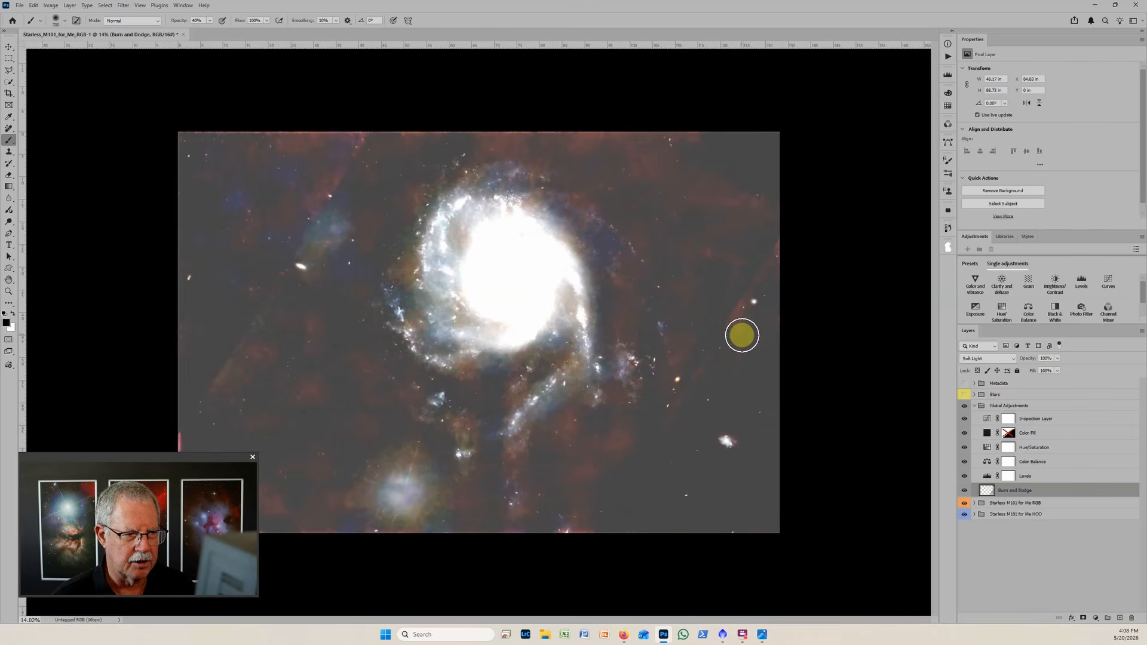
key("bracketleft")
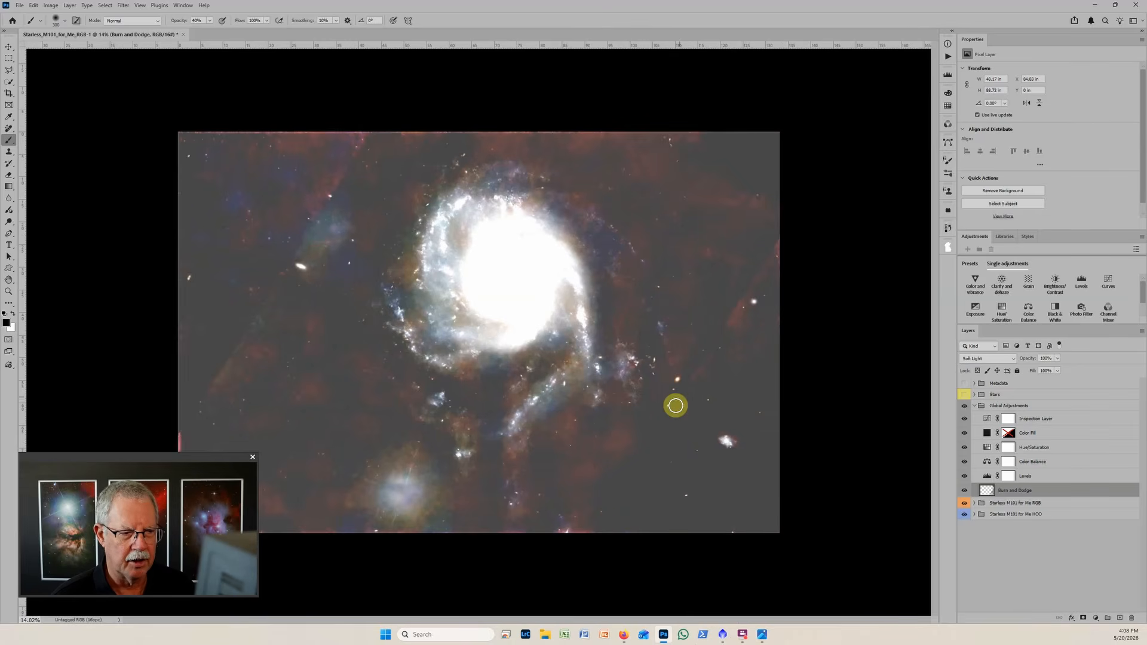
key("bracketright")
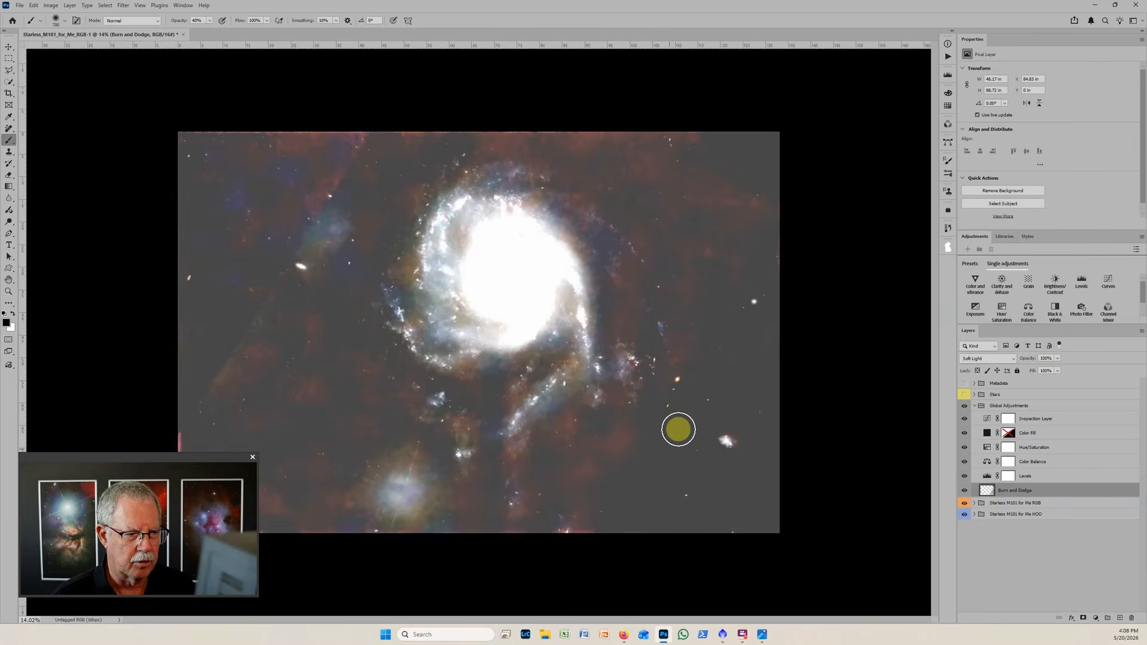
Darken the red patches along the lower image edge and below the galaxy's lower arm with a gradually larger brush.
left_click_drag(637, 530, 563, 543)
key("bracketright")
key("bracketright")
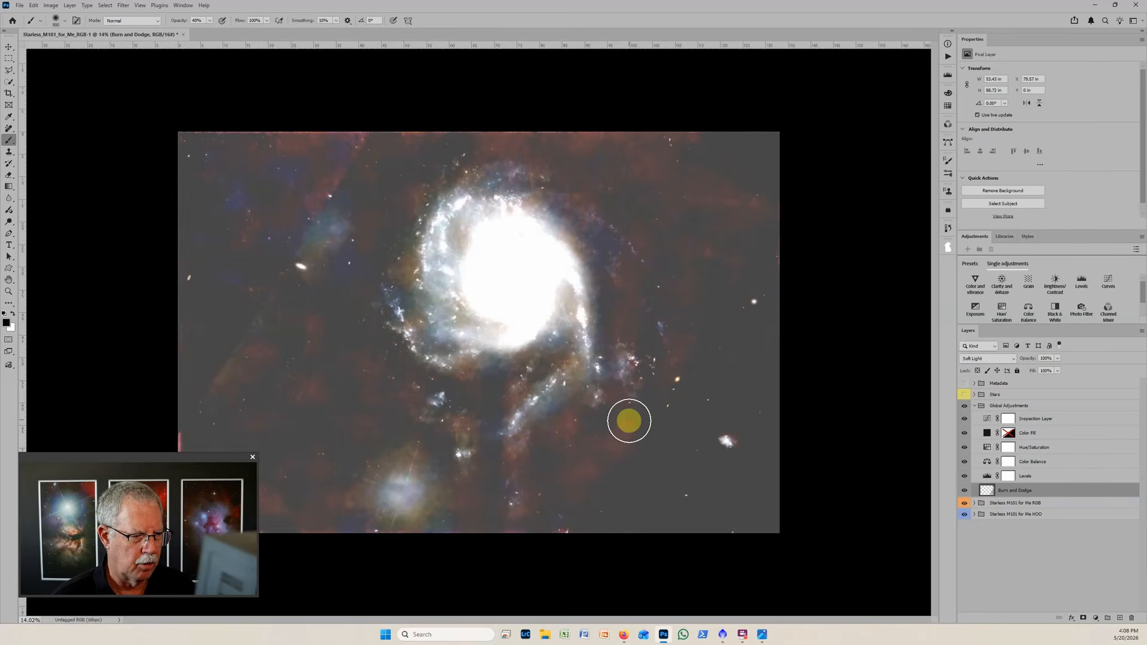
mouse_move(566, 433)
left_mouse_down()
mouse_move(561, 489)
mouse_move(546, 489)
left_mouse_up()
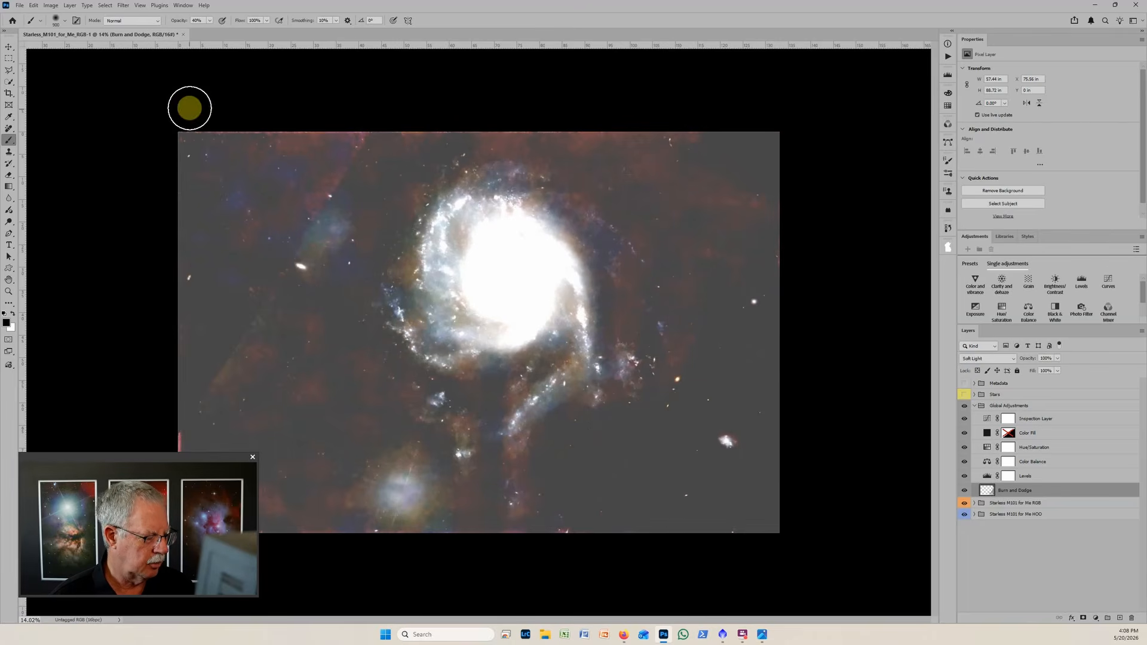
Reduce the brush opacity to 20% and burn the reddish background above, right of and below the galaxy.
key("2")
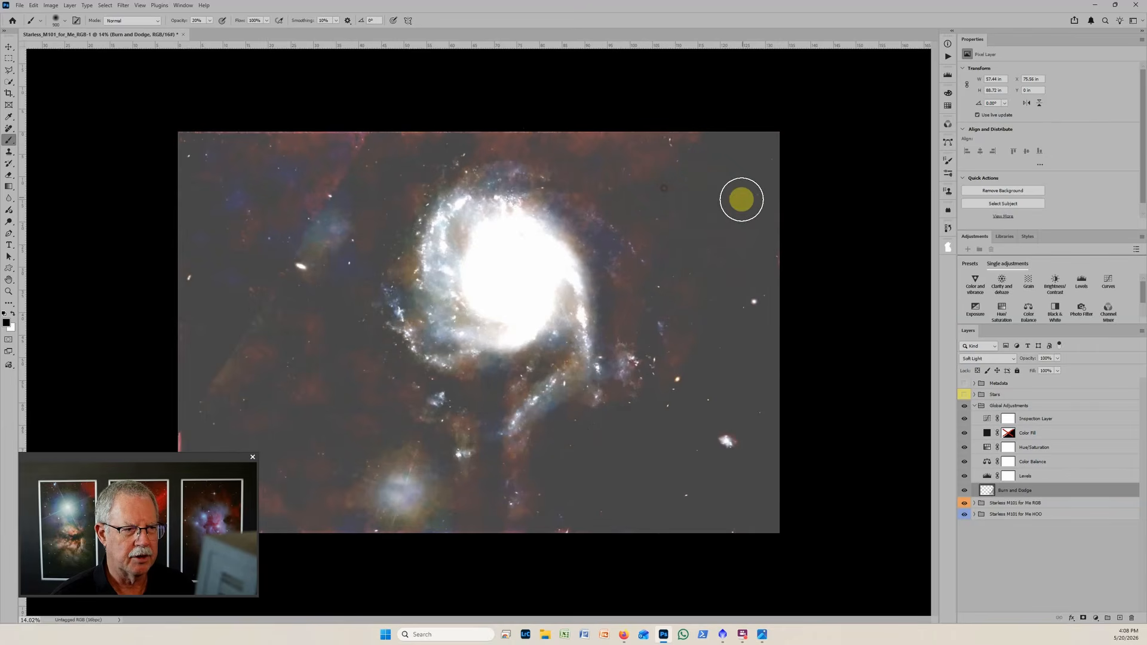
mouse_move(576, 149)
left_mouse_down()
mouse_move(612, 163)
mouse_move(584, 167)
mouse_move(640, 213)
mouse_move(687, 278)
left_mouse_up()
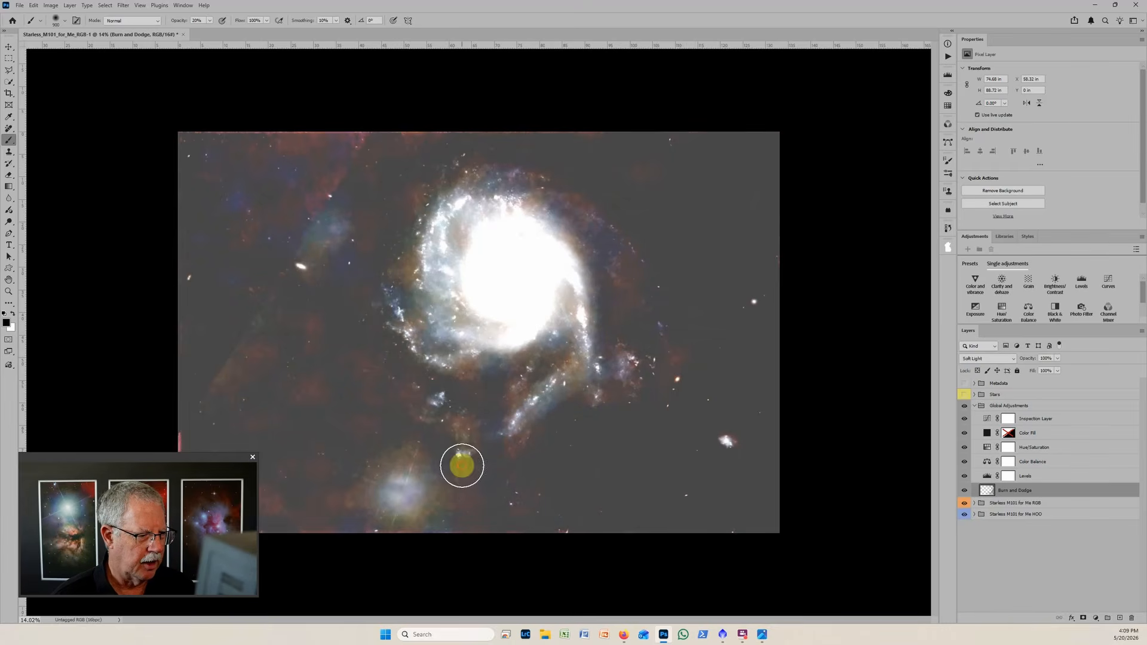
left_click_drag(462, 466, 449, 582)
mouse_move(430, 448)
left_mouse_down()
mouse_move(461, 489)
mouse_move(376, 474)
mouse_move(358, 510)
mouse_move(341, 508)
left_mouse_up()
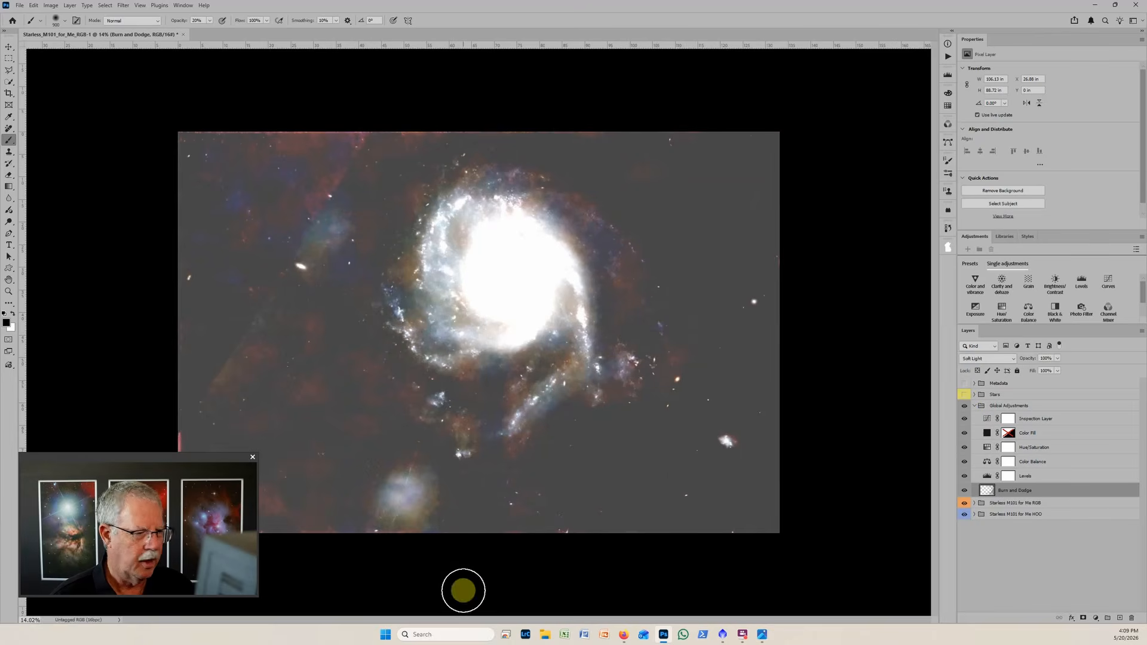
Darken the background left of the galaxy, including the blue glows, with a much larger brush on the Burn and Dodge layer.
mouse_move(461, 589)
left_mouse_down()
mouse_move(459, 472)
mouse_move(423, 463)
mouse_move(359, 558)
mouse_move(421, 471)
mouse_move(407, 540)
mouse_move(396, 473)
mouse_move(373, 513)
mouse_move(421, 483)
mouse_move(411, 557)
mouse_move(405, 490)
mouse_move(540, 472)
mouse_move(502, 551)
mouse_move(574, 524)
mouse_move(422, 503)
mouse_move(331, 472)
mouse_move(371, 427)
mouse_move(379, 388)
mouse_move(400, 494)
mouse_move(351, 429)
mouse_move(329, 429)
mouse_move(319, 381)
mouse_move(331, 386)
mouse_move(299, 414)
mouse_move(255, 587)
mouse_move(319, 475)
mouse_move(260, 414)
mouse_move(168, 493)
mouse_move(208, 545)
mouse_move(232, 413)
mouse_move(298, 325)
mouse_move(199, 379)
mouse_move(334, 215)
mouse_move(320, 209)
mouse_move(349, 139)
mouse_move(207, 174)
mouse_move(382, 140)
mouse_move(344, 153)
mouse_move(237, 291)
mouse_move(232, 180)
mouse_move(189, 129)
mouse_move(428, 128)
mouse_move(404, 103)
mouse_move(287, 150)
mouse_move(239, 236)
mouse_move(296, 354)
mouse_move(342, 356)
mouse_move(351, 456)
left_mouse_up()
key("bracketright")
key("bracketright")
key("bracketright")
key("bracketright")
key("bracketright")
key("bracketleft")
key("bracketleft")
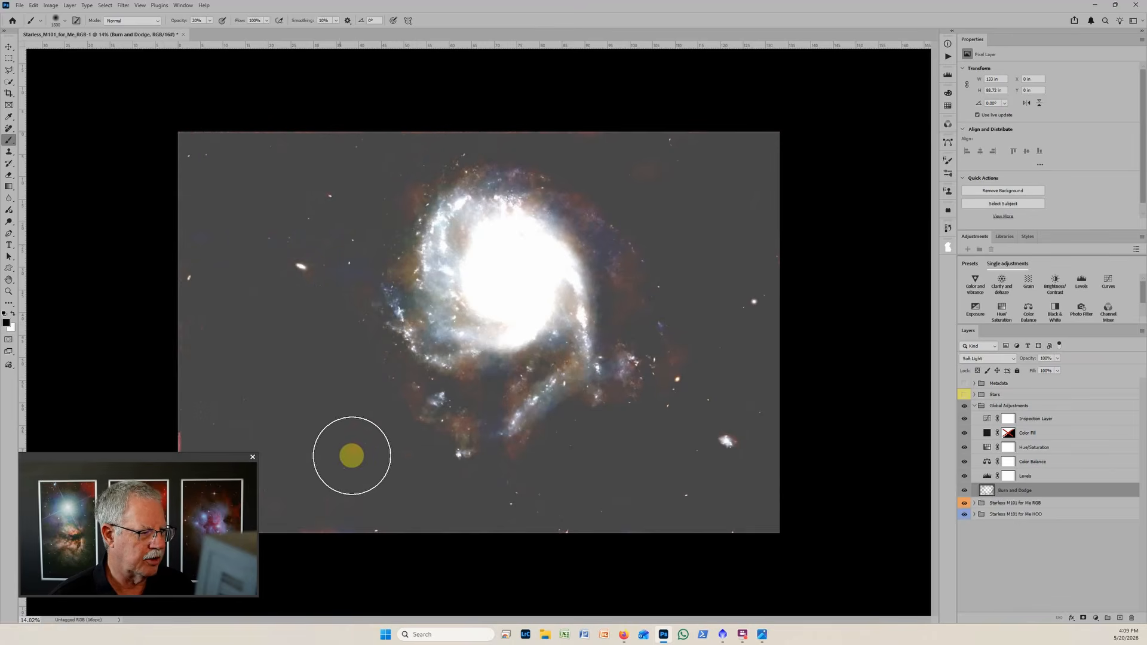
Even out the remaining background around the galaxy and along the image borders with a slightly smaller burn brush.
key("bracketleft")
key("bracketleft")
mouse_move(210, 507)
left_mouse_down()
mouse_move(351, 512)
mouse_move(267, 558)
mouse_move(619, 543)
mouse_move(699, 307)
mouse_move(566, 108)
mouse_move(746, 133)
mouse_move(460, 110)
mouse_move(162, 123)
mouse_move(345, 140)
left_mouse_up()
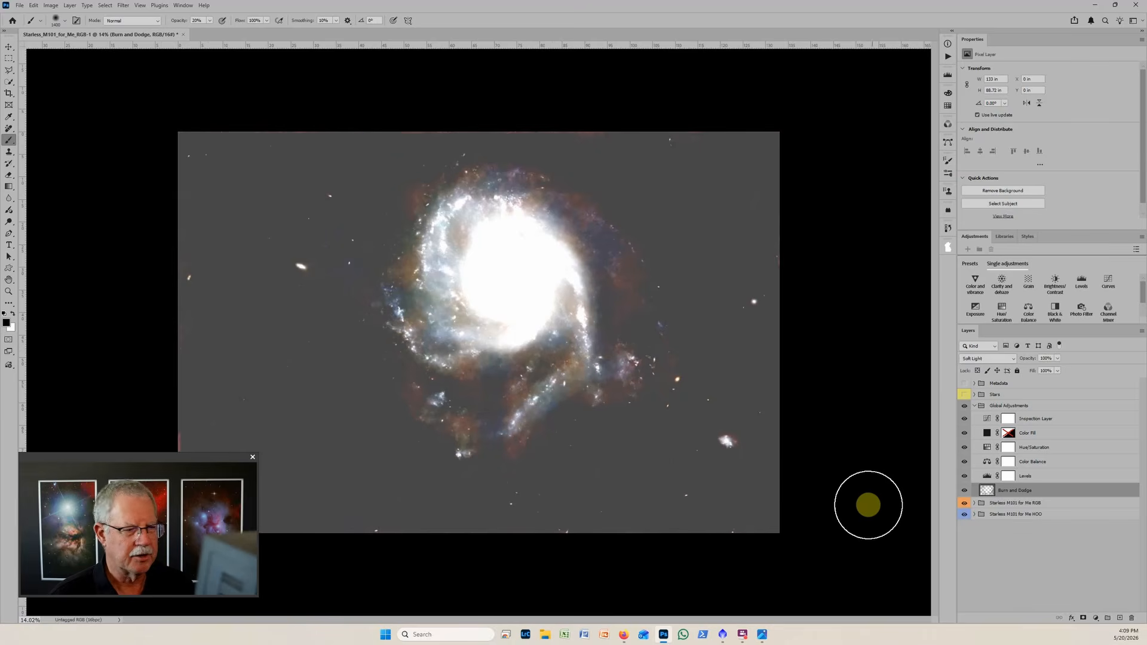
mouse_move(647, 457)
left_mouse_down()
mouse_move(310, 369)
mouse_move(694, 359)
mouse_move(622, 169)
mouse_move(546, 148)
left_mouse_up()
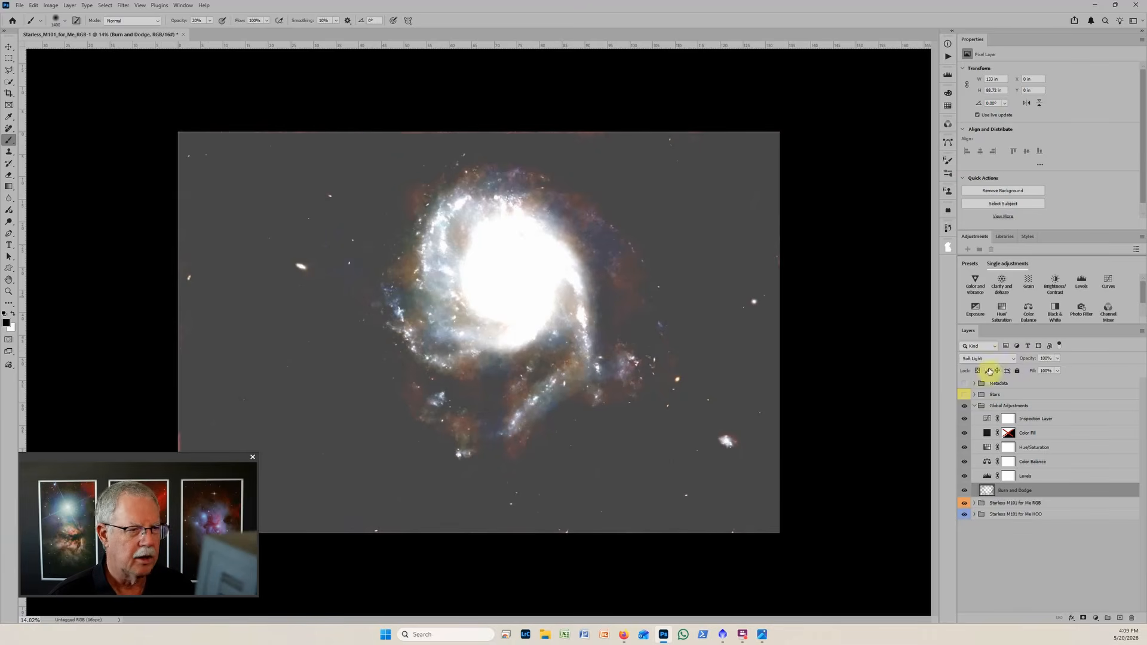
Hide the Inspection Layer and toggle the Burn and Dodge layer repeatedly to compare the background before and after.
left_click(965, 420)
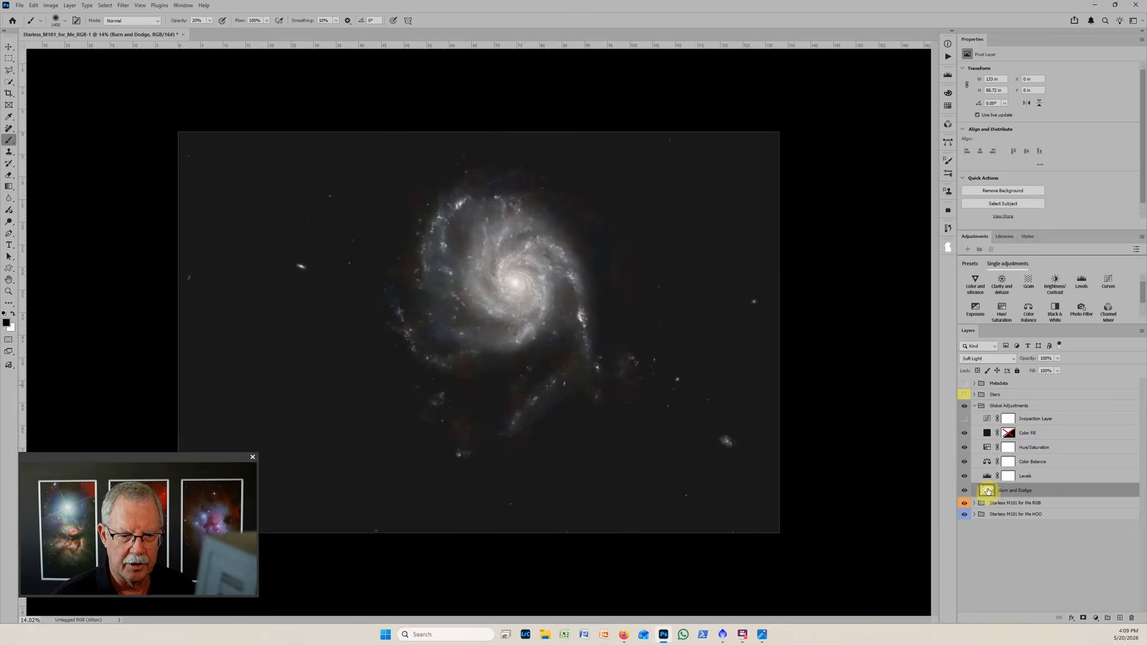
left_click(964, 492)
left_click(964, 491)
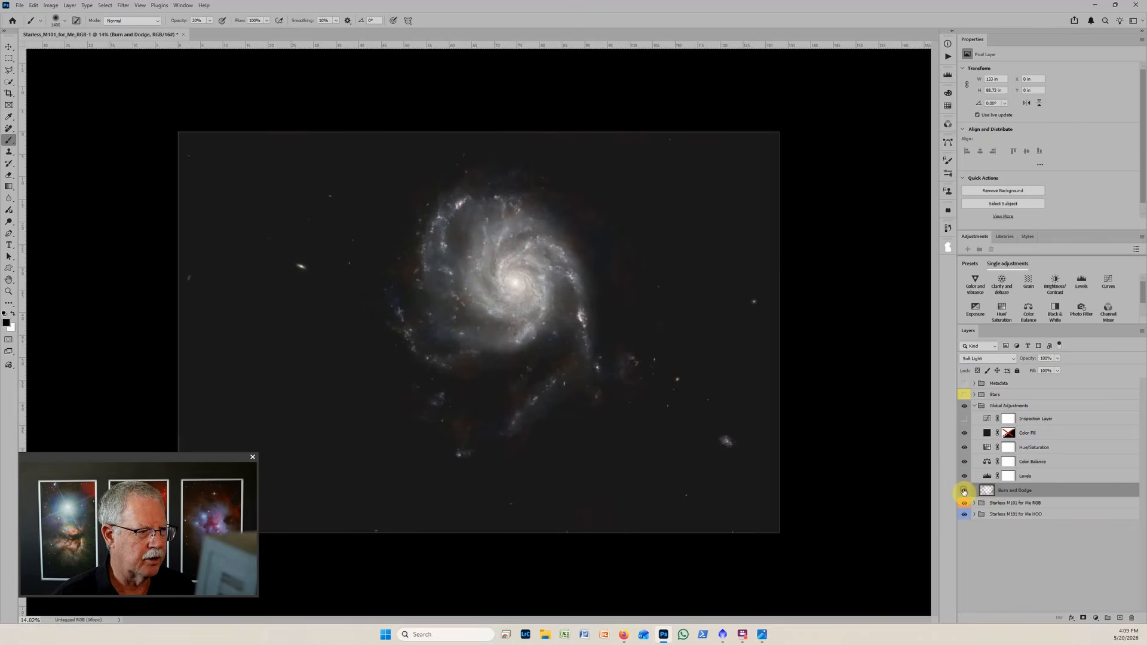
left_click(964, 492)
left_click(964, 492)
left_click(964, 491)
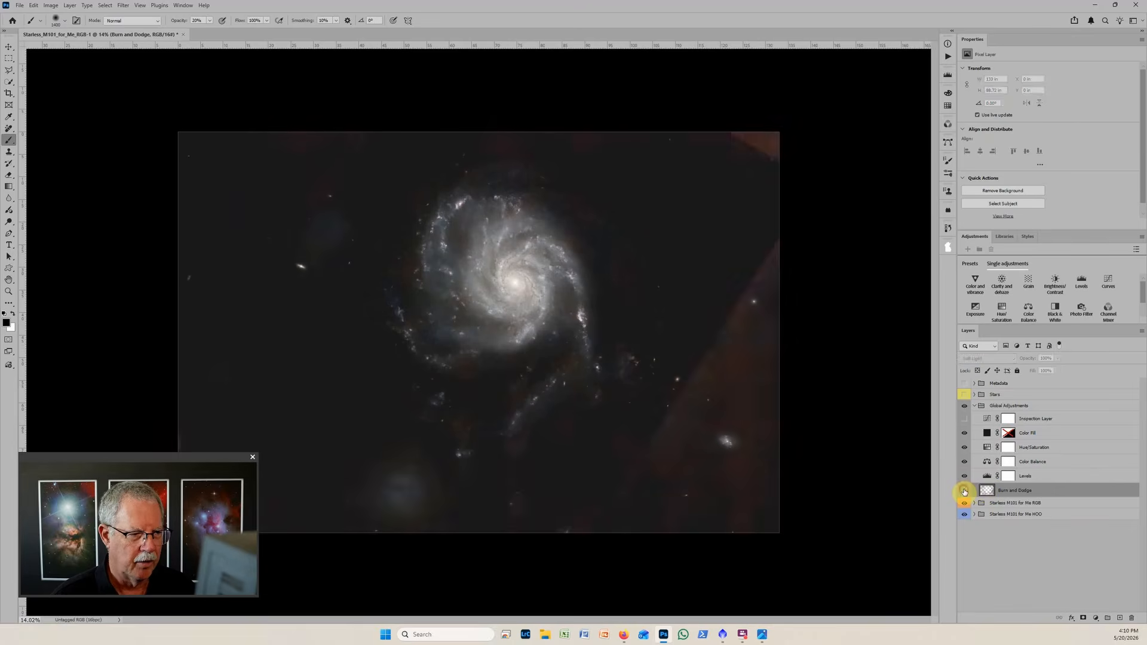
left_click(964, 491)
left_click(964, 491)
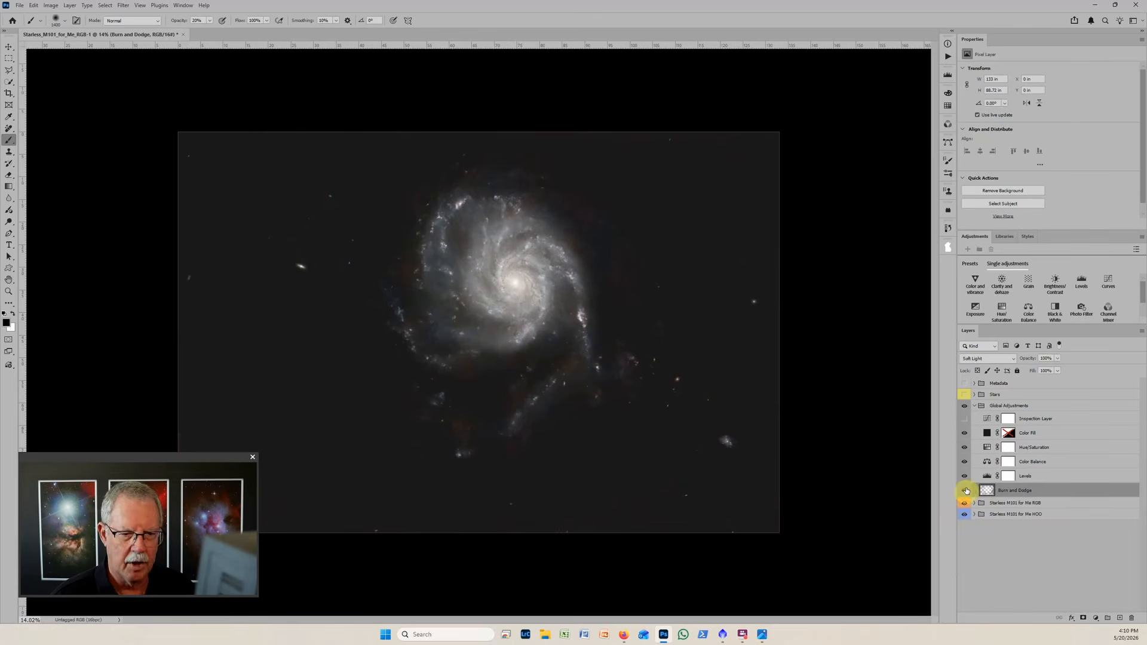
left_click(965, 491)
left_click(965, 491)
left_click(965, 491)
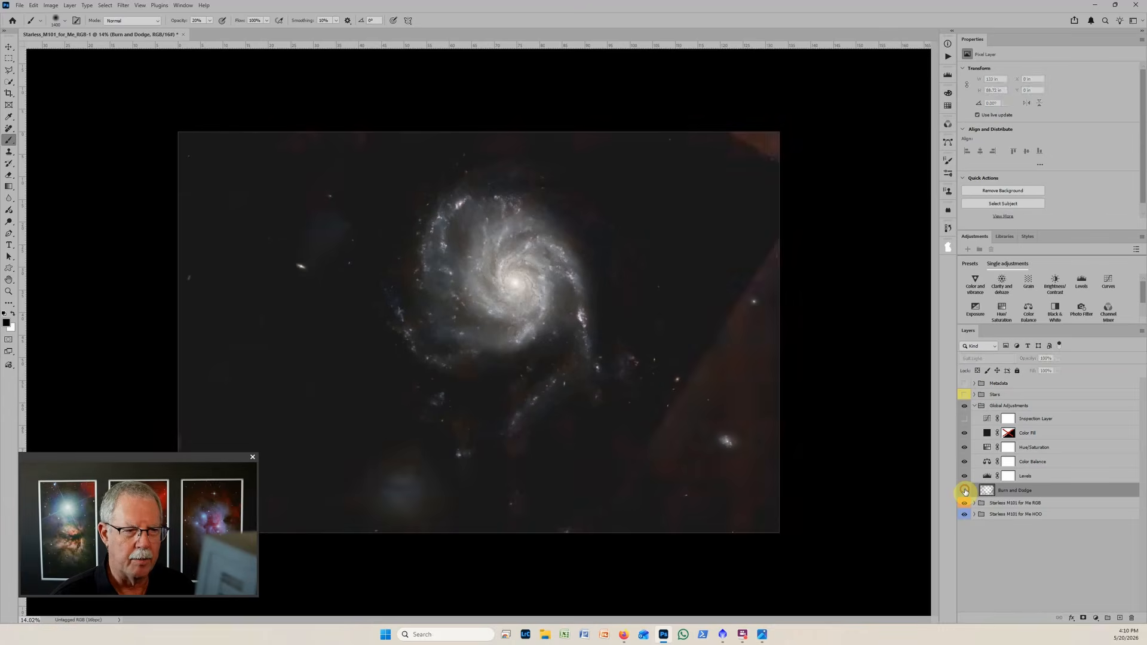
left_click(966, 492)
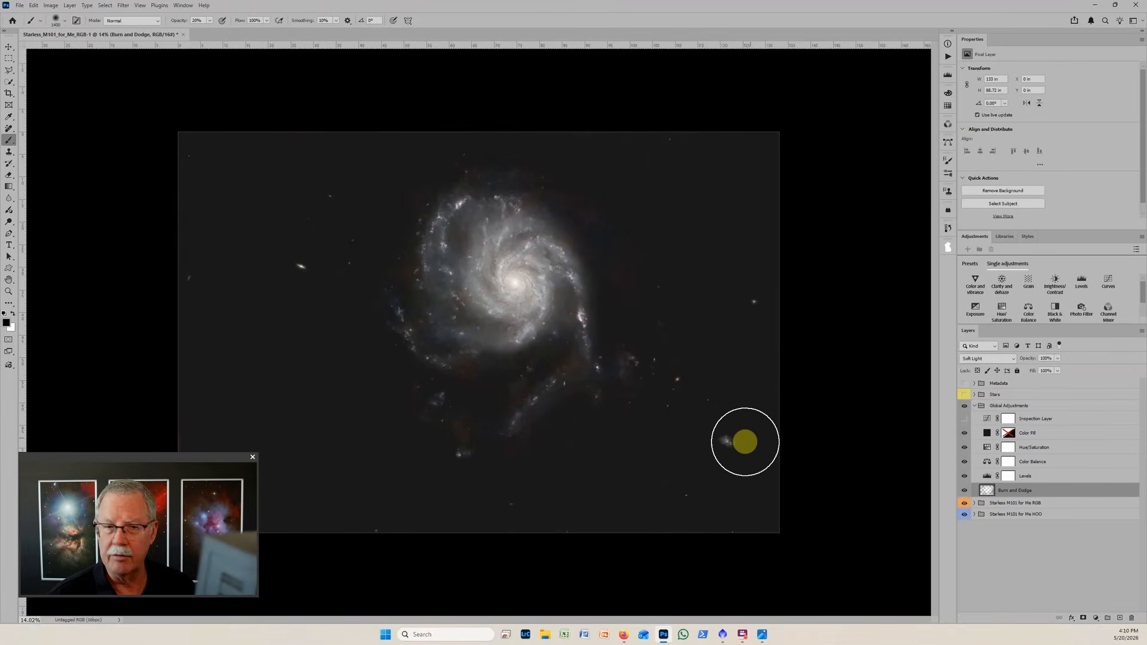
Recheck the background in a closer view by toggling the Burn and Dodge layer and the Inspection Layer, leaving the latter hidden.
key("ctrl+plus")
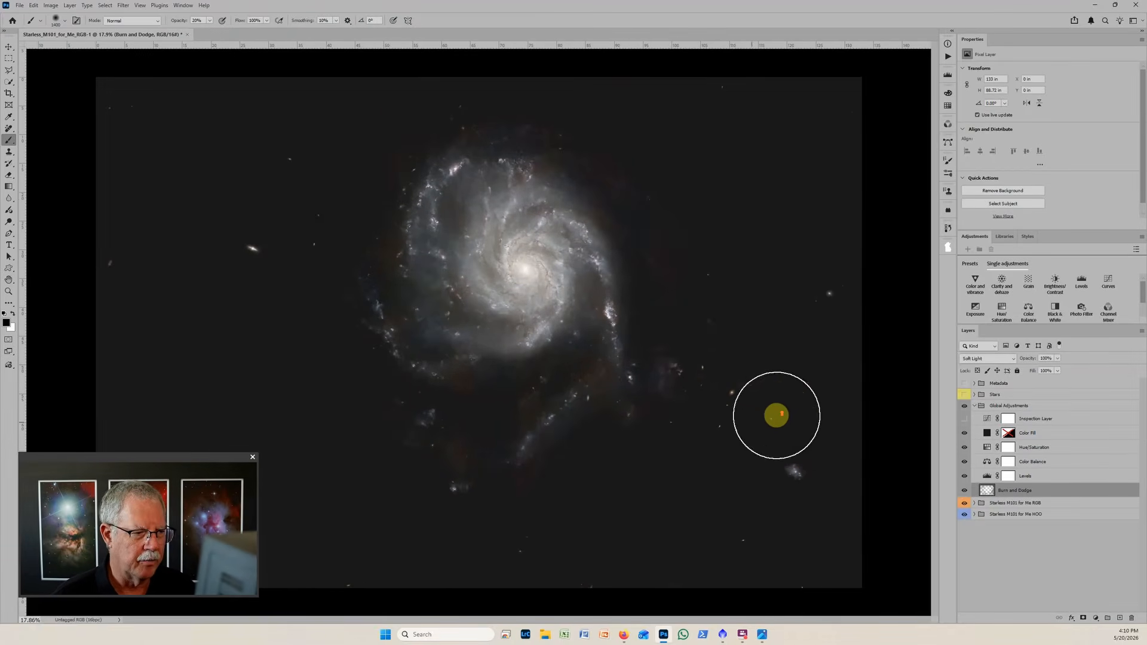
left_click(965, 491)
left_click(965, 490)
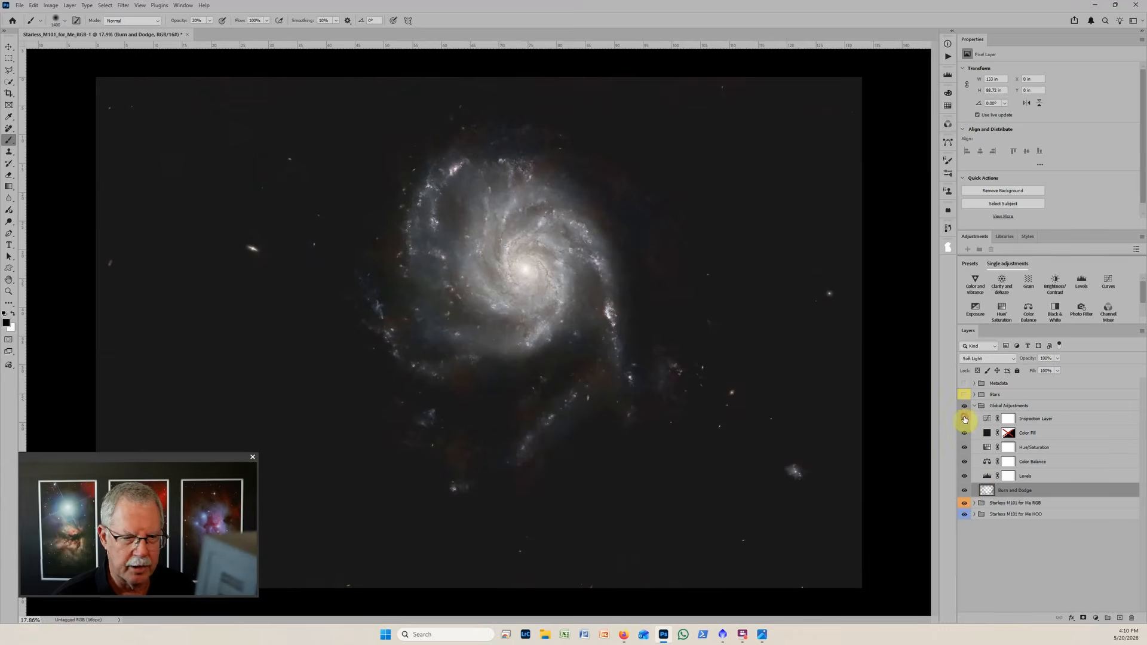
left_click(964, 419)
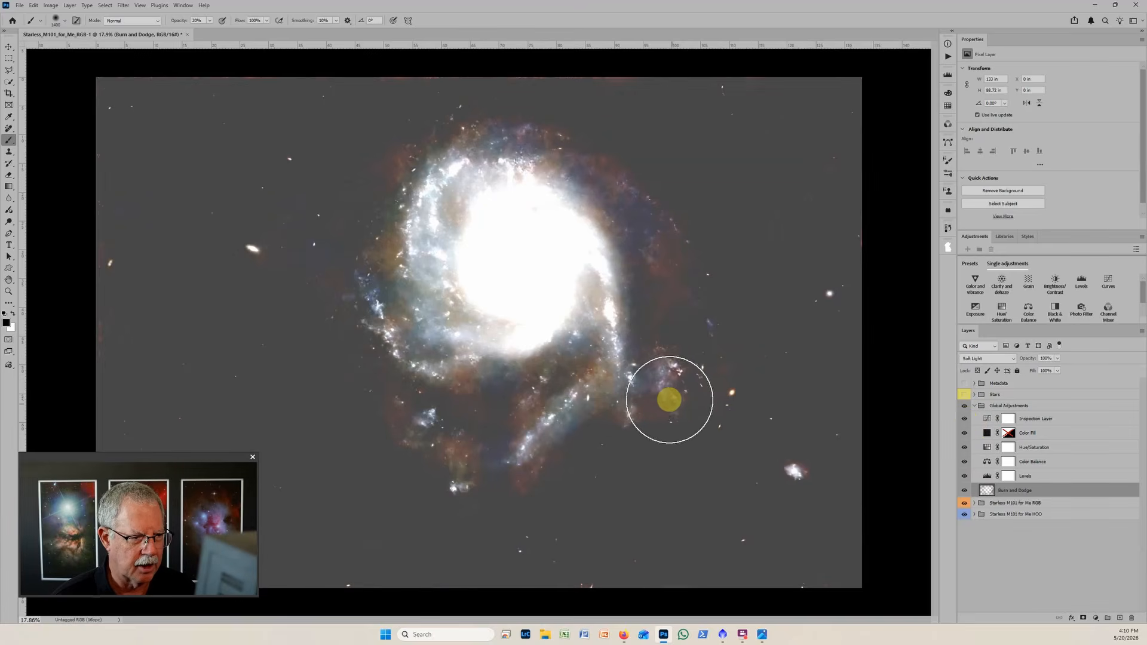
mouse_move(670, 399)
left_mouse_down()
mouse_move(660, 437)
mouse_move(657, 353)
mouse_move(677, 430)
mouse_move(692, 388)
mouse_move(680, 286)
mouse_move(884, 311)
left_mouse_up()
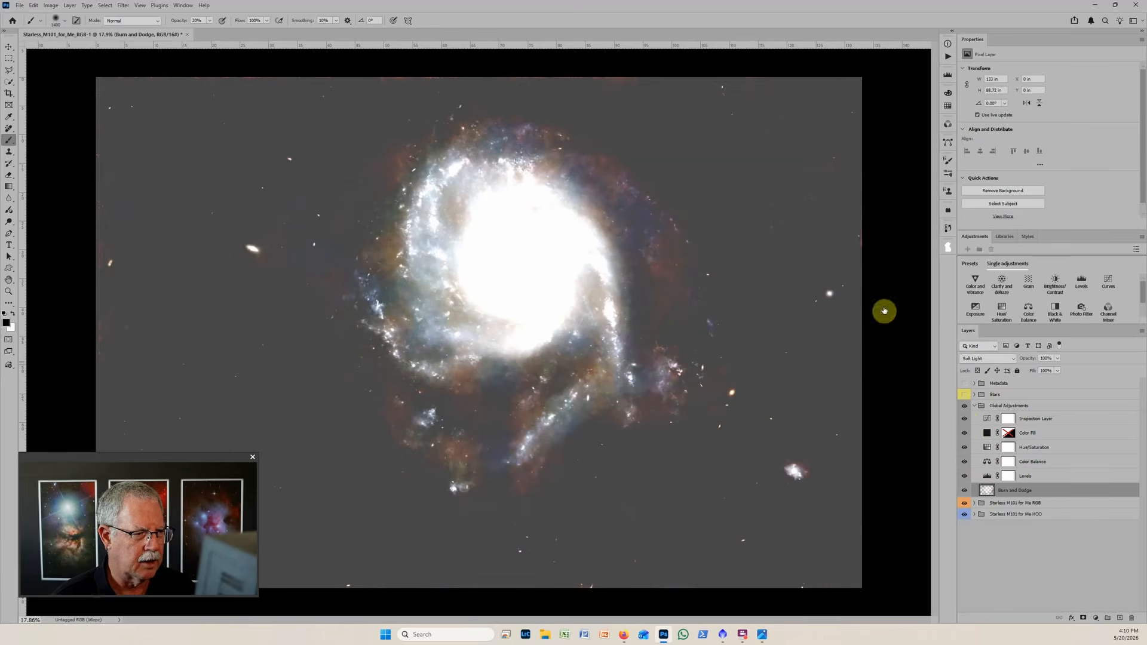
left_click(964, 420)
key("ctrl+minus")
key("ctrl+minus")
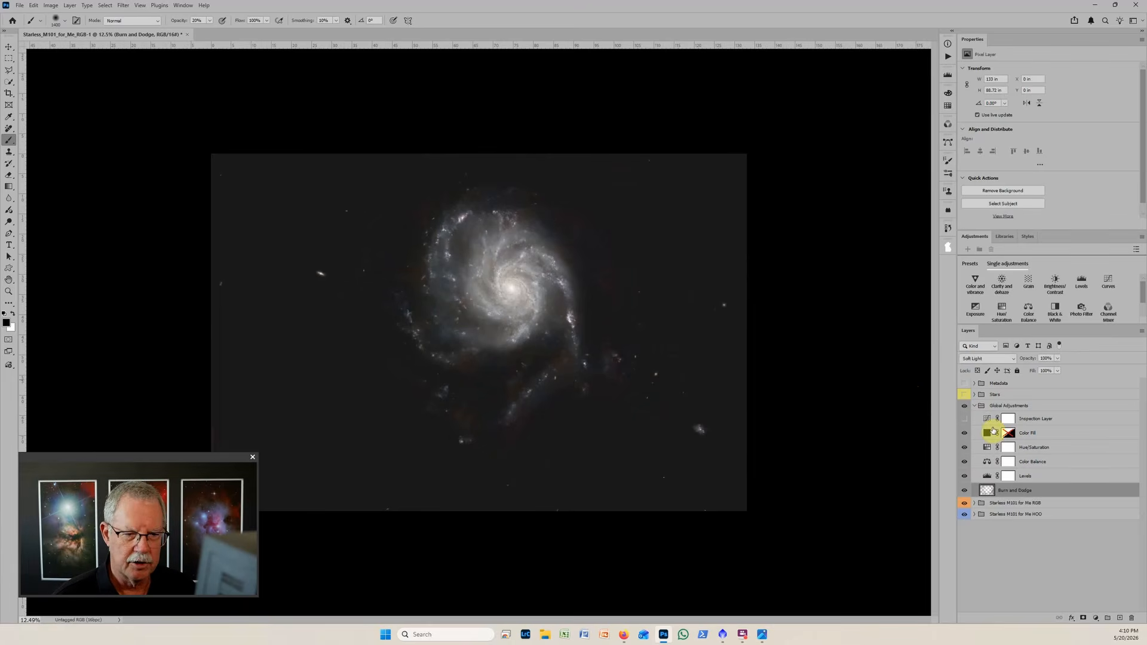
Set the Levels layer's midtone input to 1.28 and open the Hue/Saturation layer's settings.
left_click(987, 476)
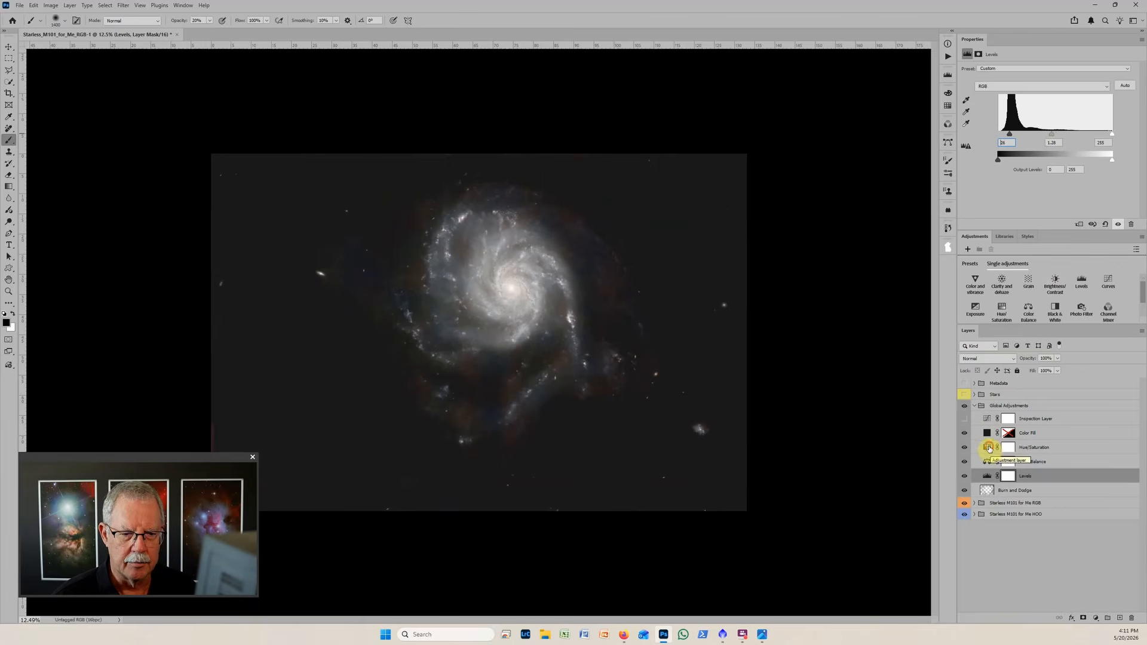
left_click(989, 448)
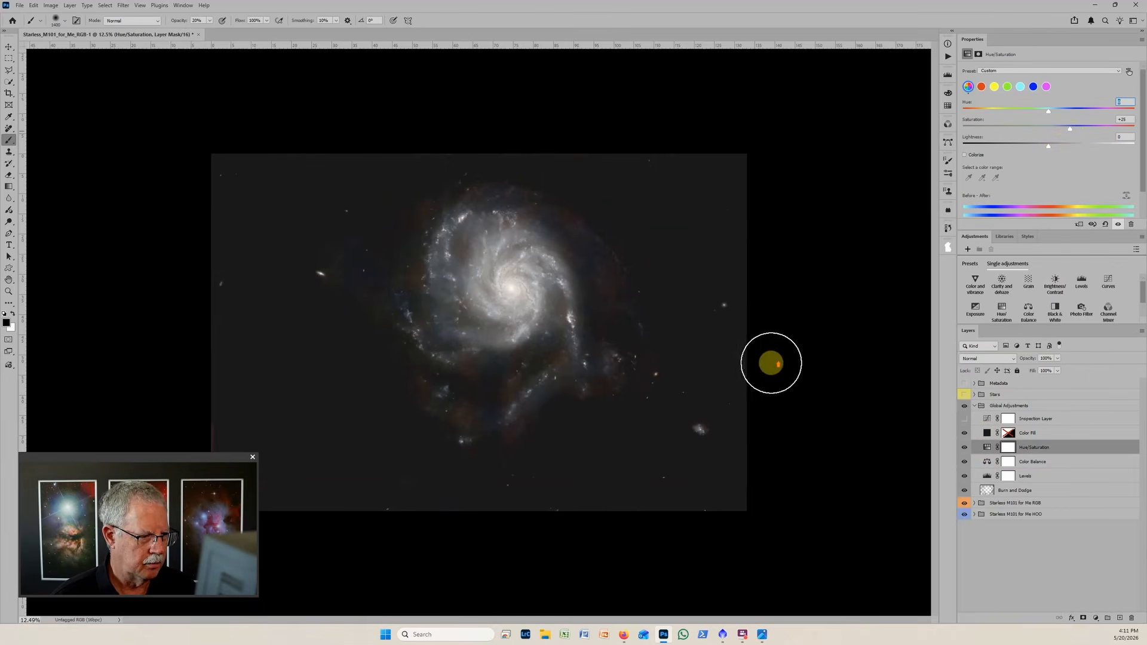
On the Burn and Dodge layer, darken the faint reddish patches below the galaxy and outside its upper-right arm.
left_click(995, 489)
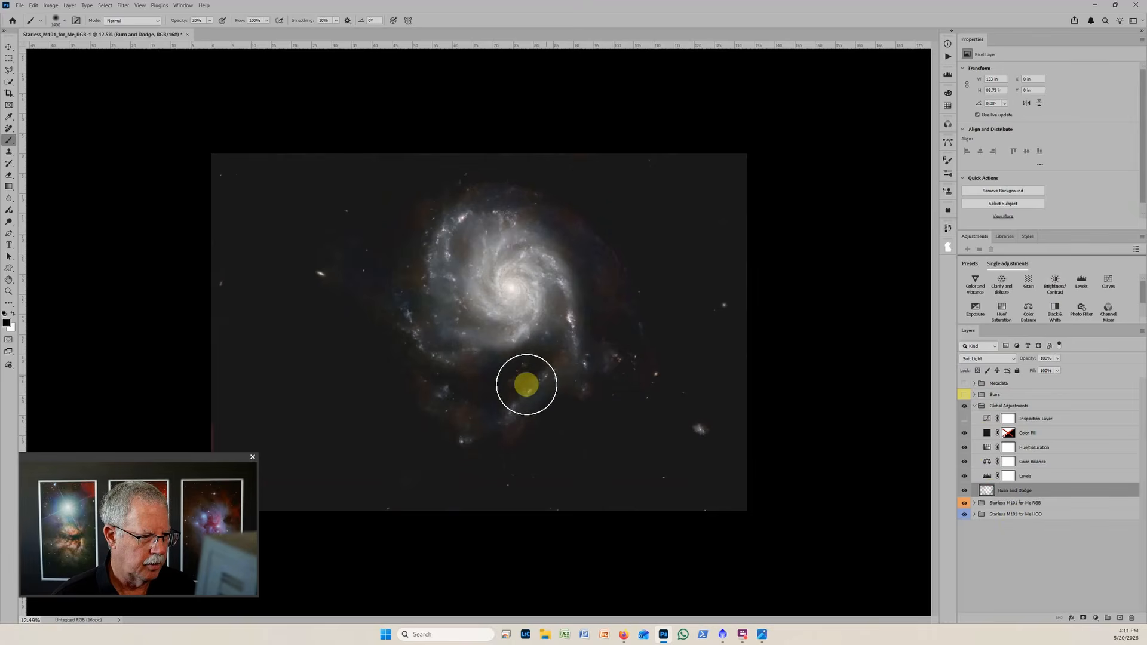
mouse_move(504, 439)
left_mouse_down()
mouse_move(469, 414)
mouse_move(455, 361)
mouse_move(463, 375)
mouse_move(405, 381)
mouse_move(382, 297)
mouse_move(403, 276)
mouse_move(390, 374)
mouse_move(432, 428)
left_mouse_up()
mouse_move(564, 203)
left_mouse_down()
mouse_move(578, 223)
mouse_move(654, 239)
left_mouse_up()
left_click_drag(623, 285, 603, 278)
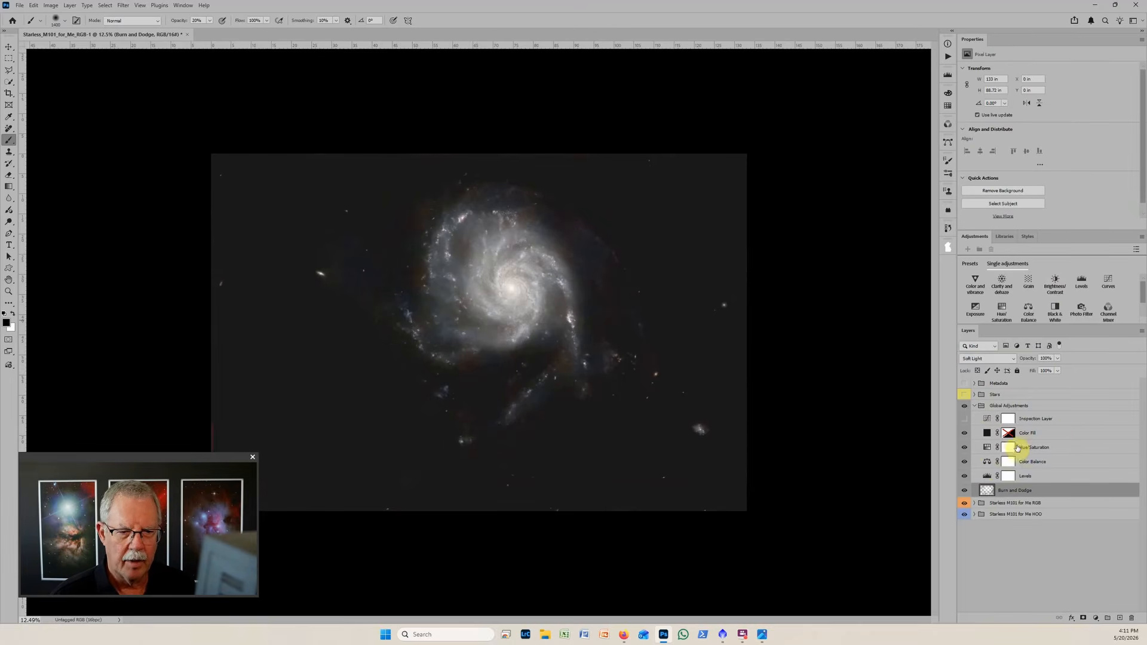
Add a Brightness/Contrast layer above Color Fill with contrast 21 and brightness slightly below zero.
left_click(1068, 435)
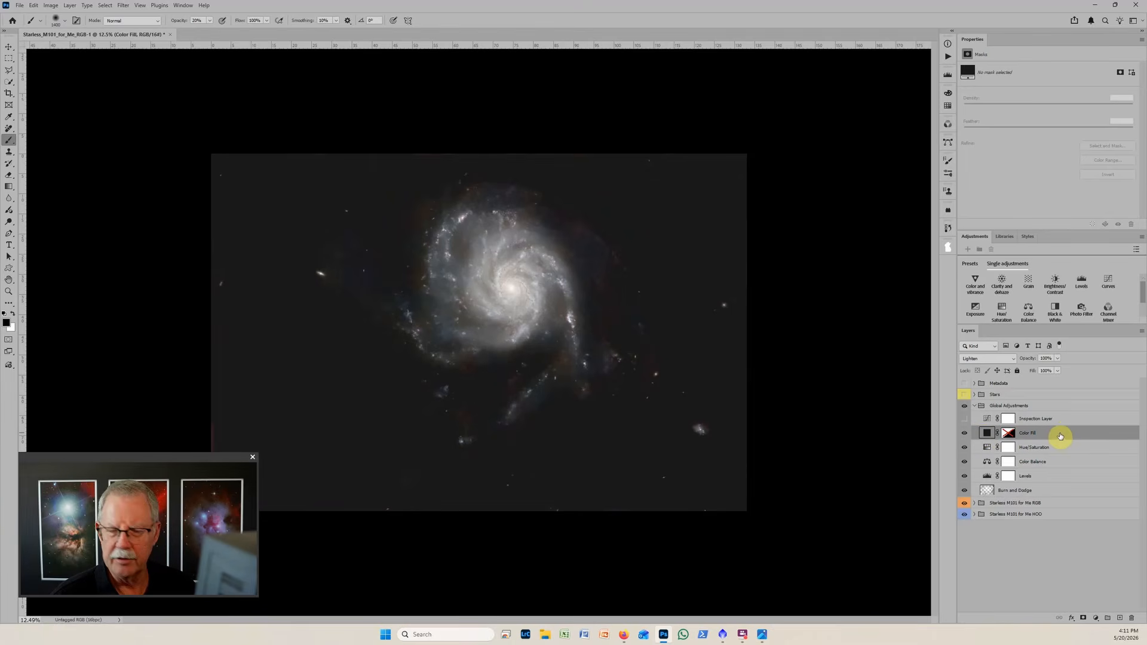
left_click(1056, 285)
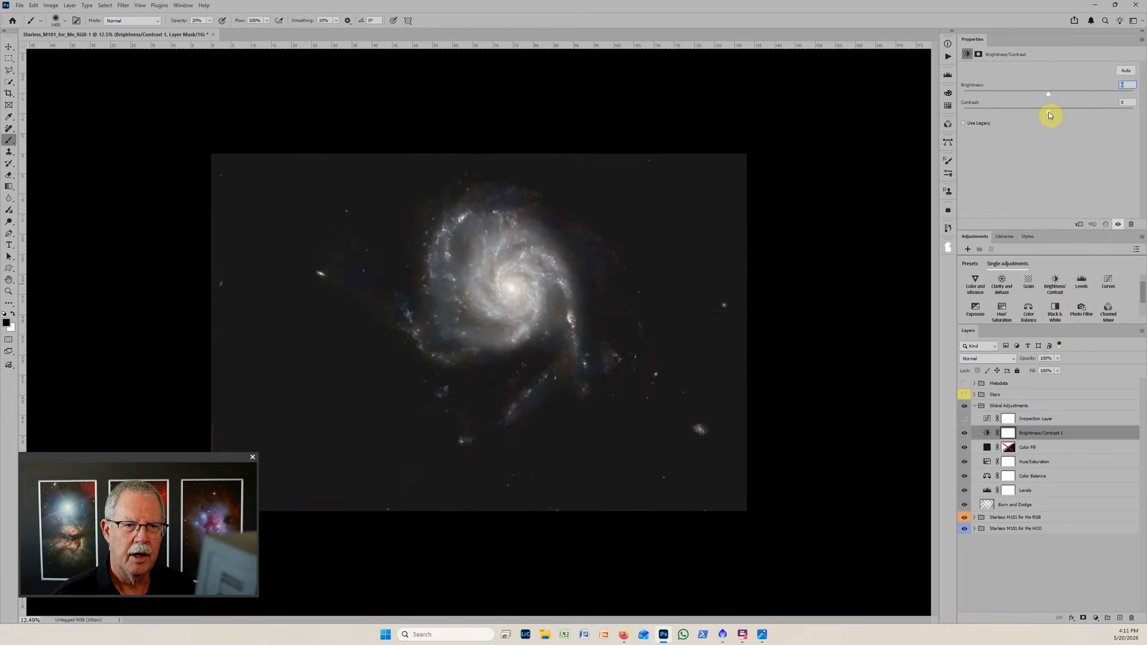
left_click_drag(1049, 113, 1067, 111)
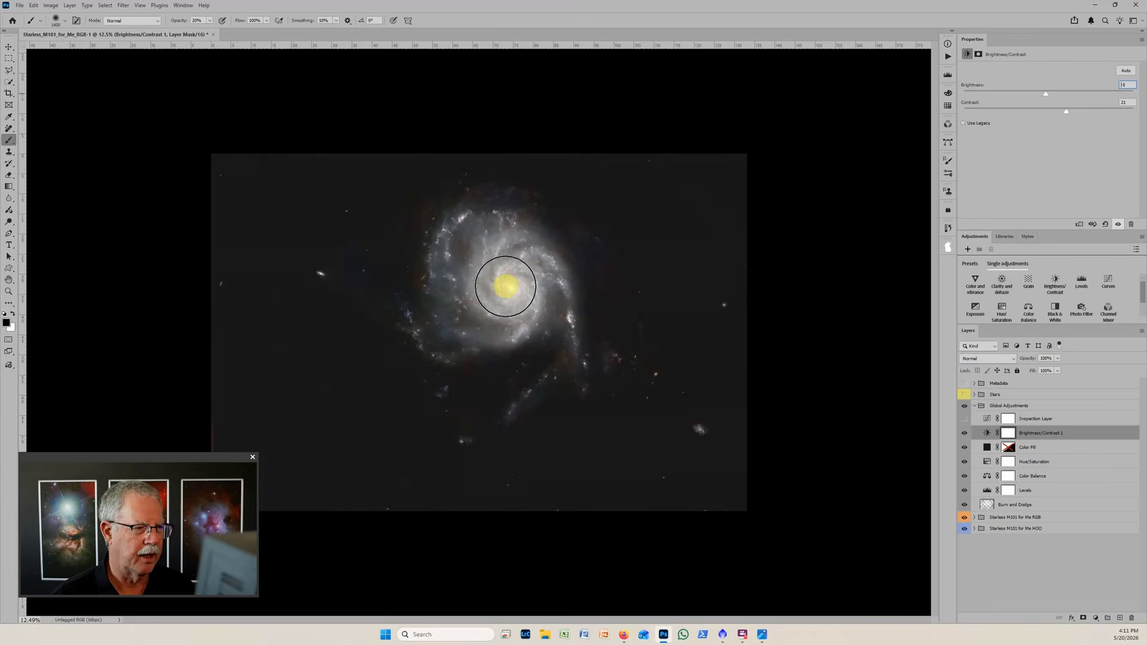
Burn the galaxy's bright core on the Burn and Dodge layer with the black brush at 10% opacity.
left_click(987, 505)
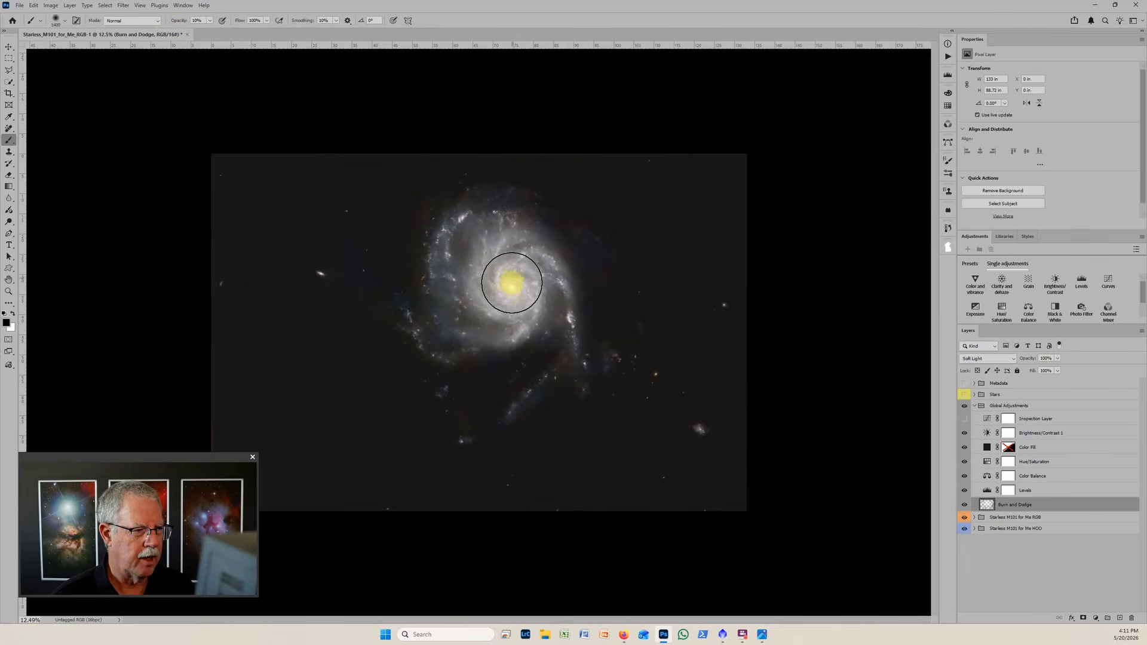
mouse_move(512, 283)
left_mouse_down()
mouse_move(486, 287)
mouse_move(509, 276)
mouse_move(506, 295)
mouse_move(508, 274)
mouse_move(508, 291)
mouse_move(519, 279)
mouse_move(510, 289)
left_mouse_up()
scroll(531, 311, "up", 4)
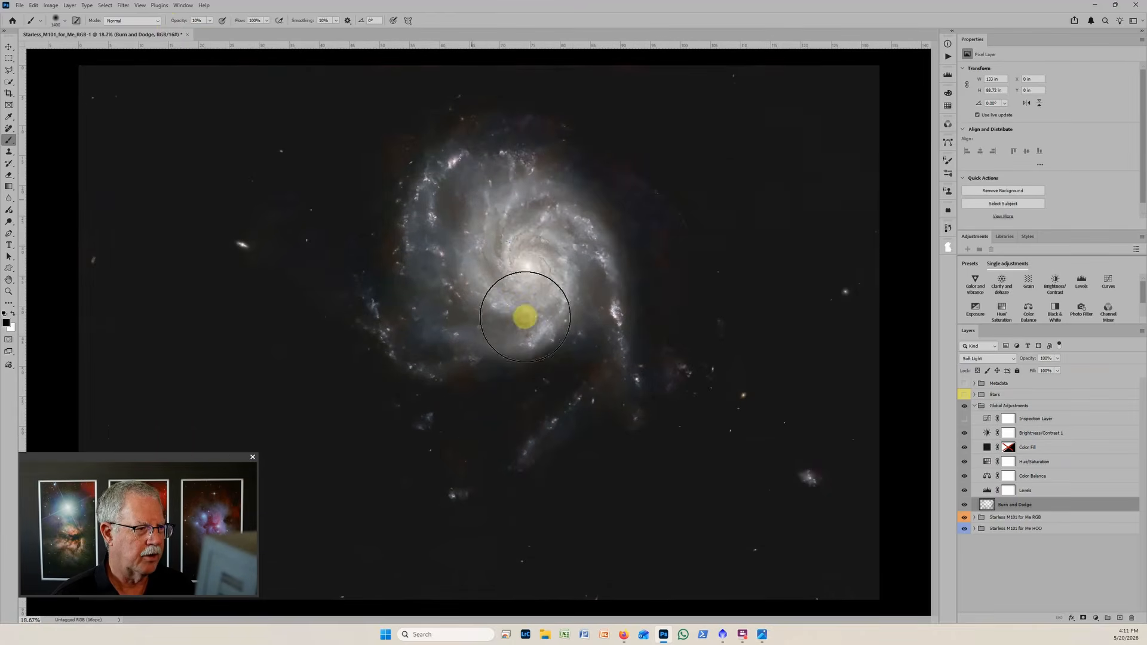
Dodge the galaxy's spiral arms with a white brush at 10% opacity, using a smaller brush for the outer arms.
key("x")
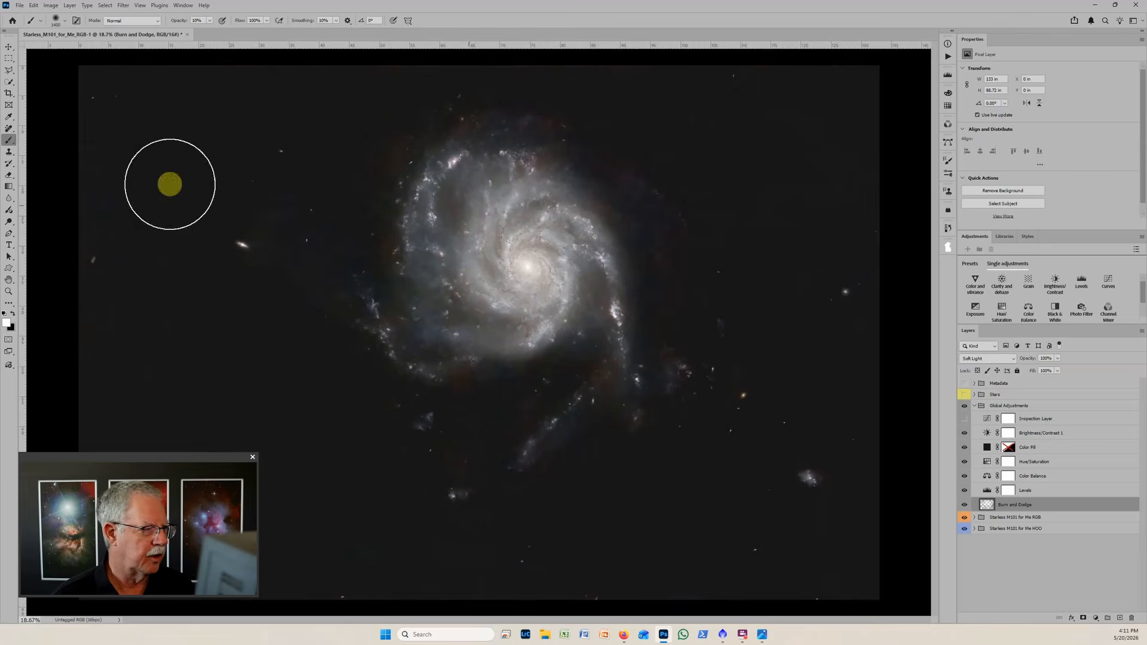
mouse_move(474, 209)
left_mouse_down()
mouse_move(466, 259)
mouse_move(431, 260)
mouse_move(425, 292)
mouse_move(472, 340)
left_mouse_up()
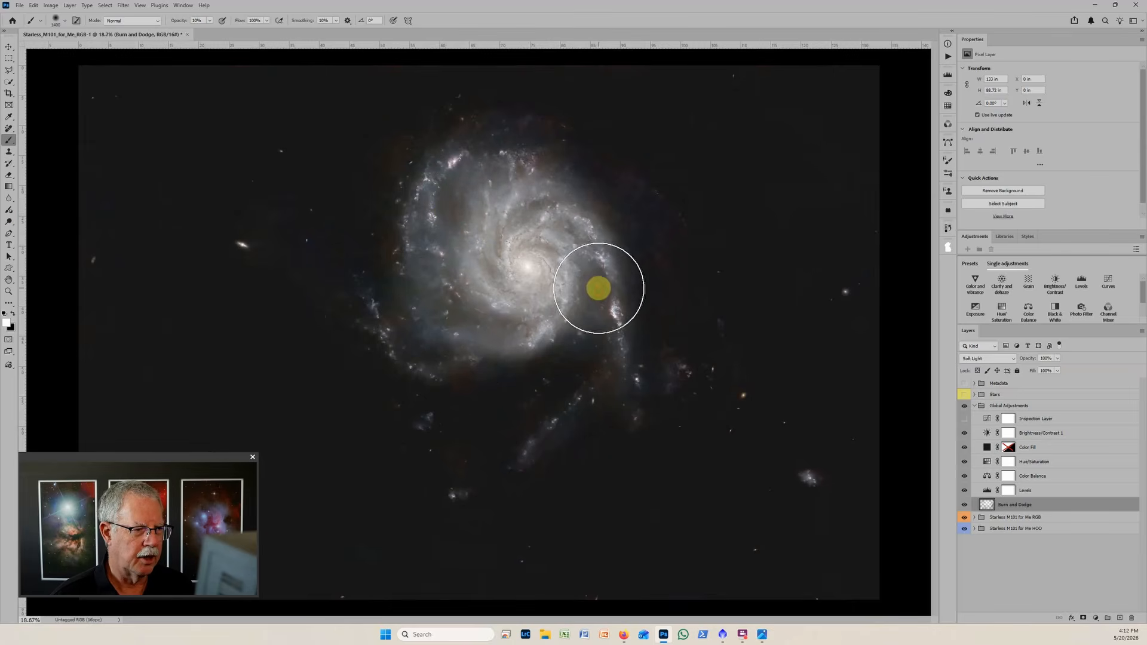
key("bracketleft")
key("bracketleft")
key("bracketleft")
key("bracketleft")
key("bracketleft")
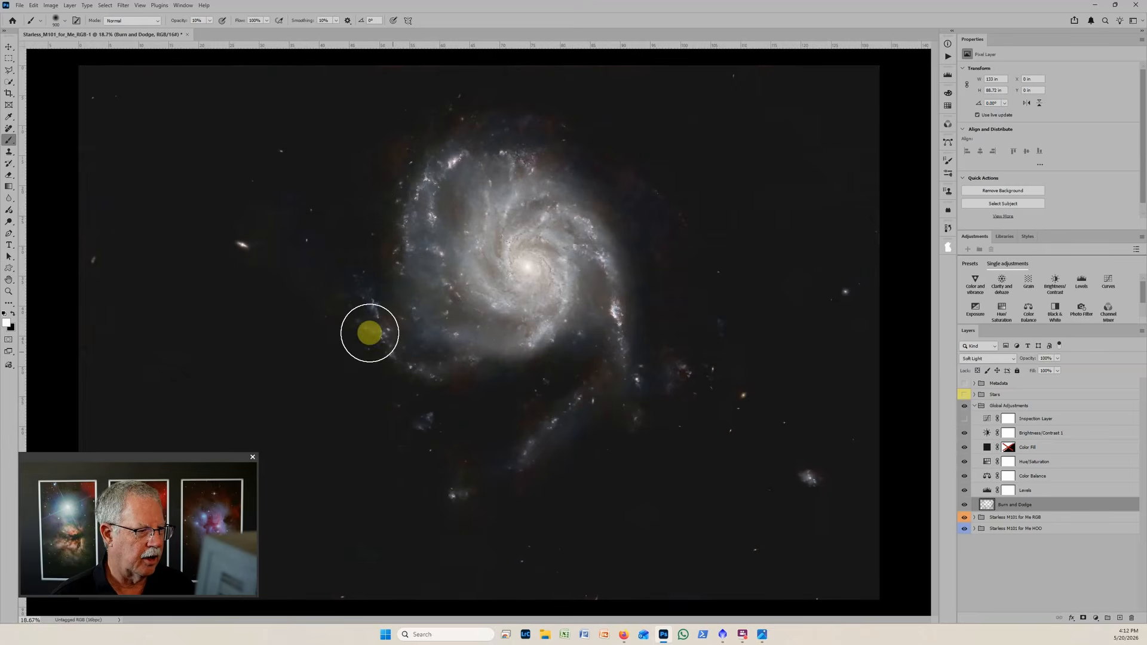
scroll(620, 359, "down", 2)
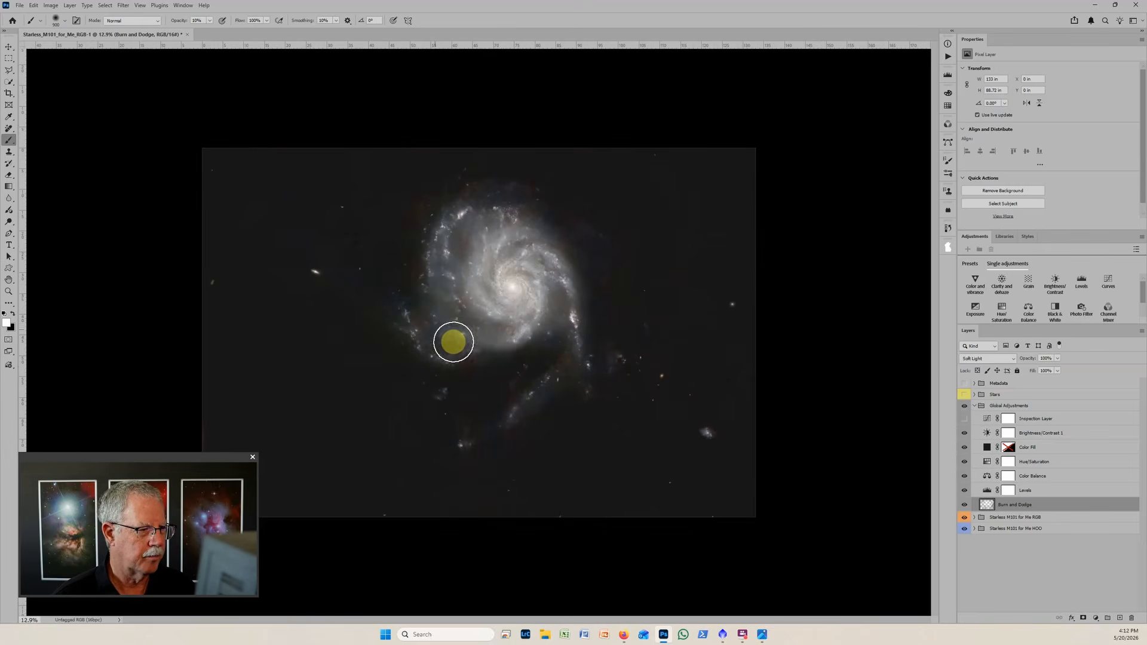
Turn on the Stars group's visibility to view the galaxy together with its stars.
scroll(756, 310, "down", 2)
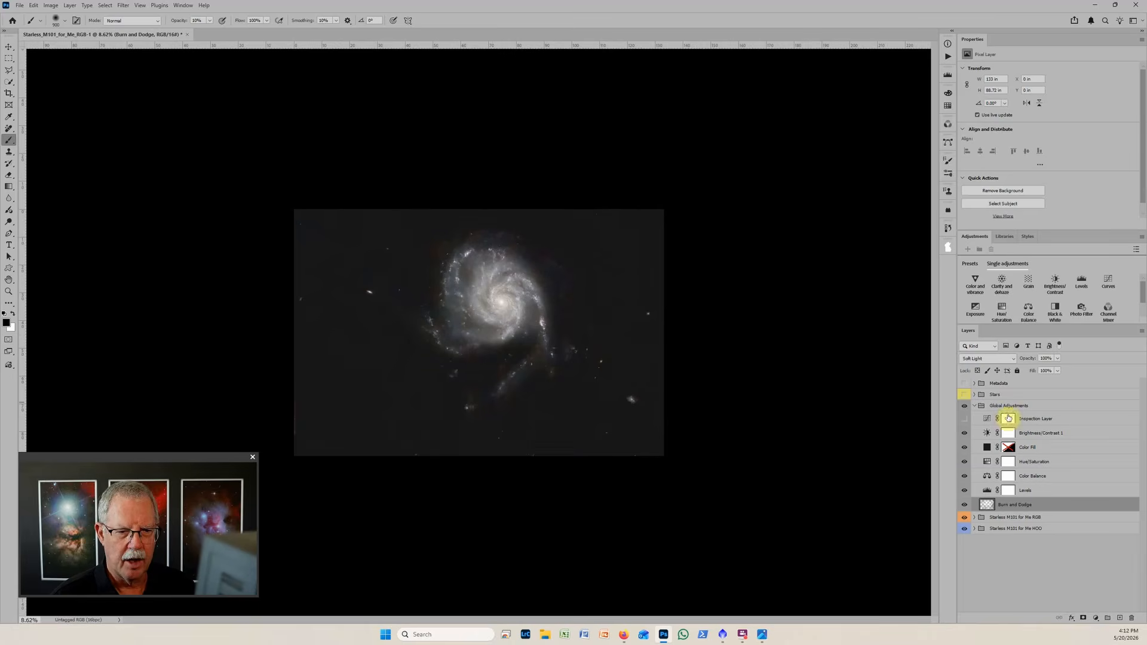
left_click(965, 396)
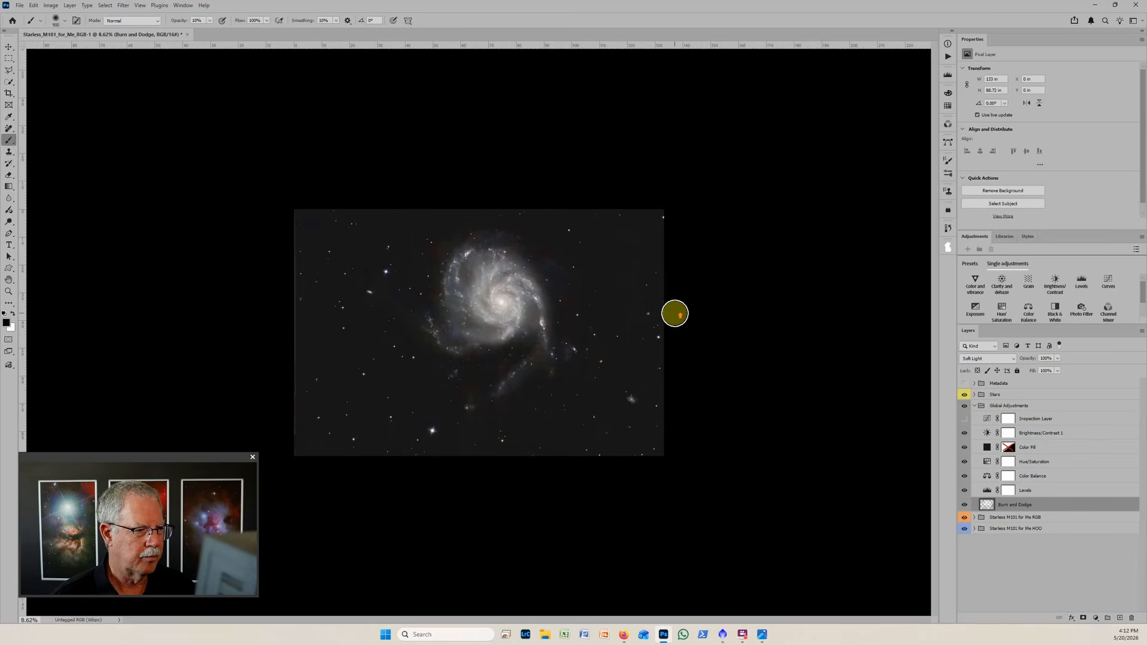
scroll(675, 313, "up", 3)
scroll(674, 313, "up", 1)
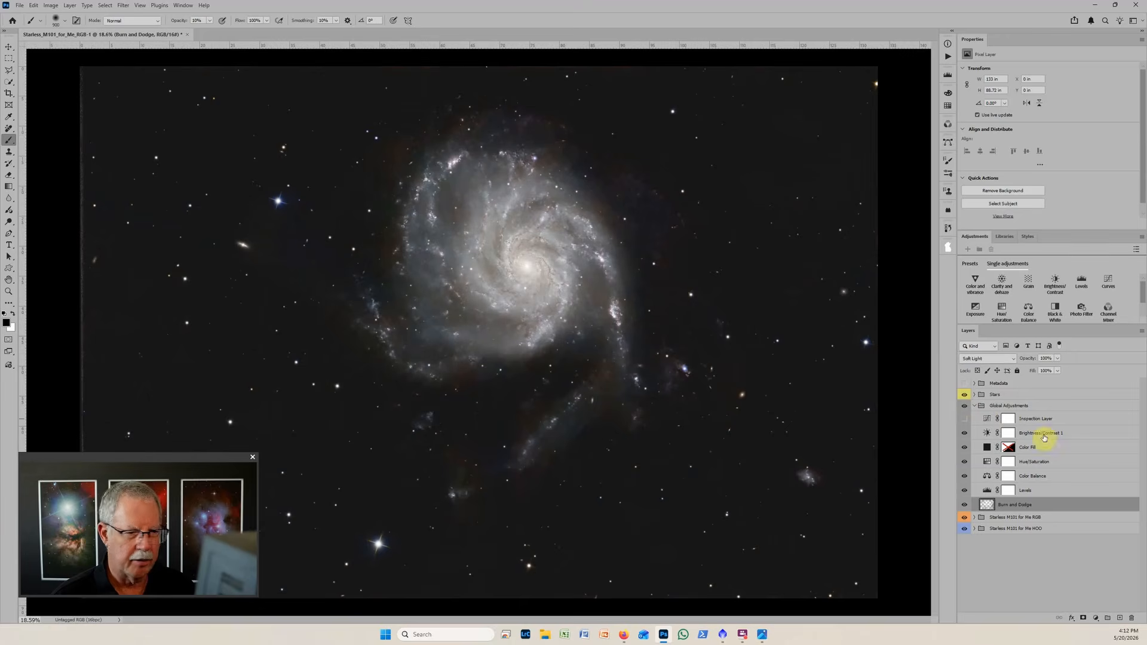
Burn the faint reddish patches below the galaxy and beside the small lower-right companion, showing the Inspection Layer only while painting.
left_click(964, 420)
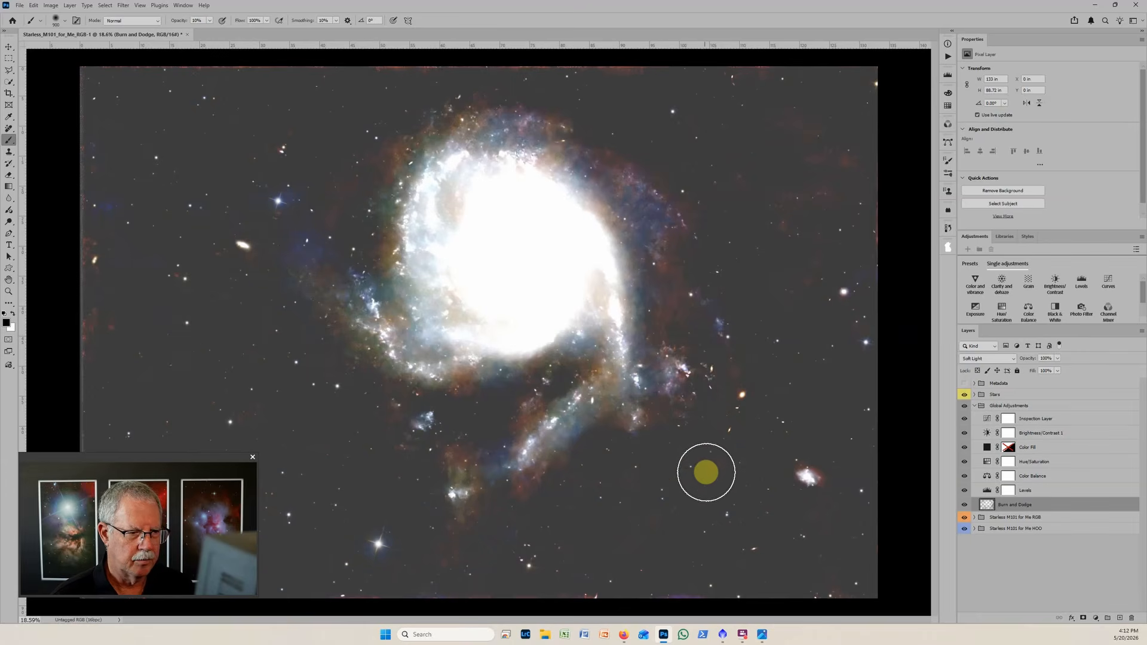
mouse_move(556, 468)
left_mouse_down()
mouse_move(531, 415)
mouse_move(510, 437)
mouse_move(427, 472)
mouse_move(404, 408)
left_mouse_up()
left_click_drag(525, 479, 439, 545)
left_click_drag(855, 486, 831, 476)
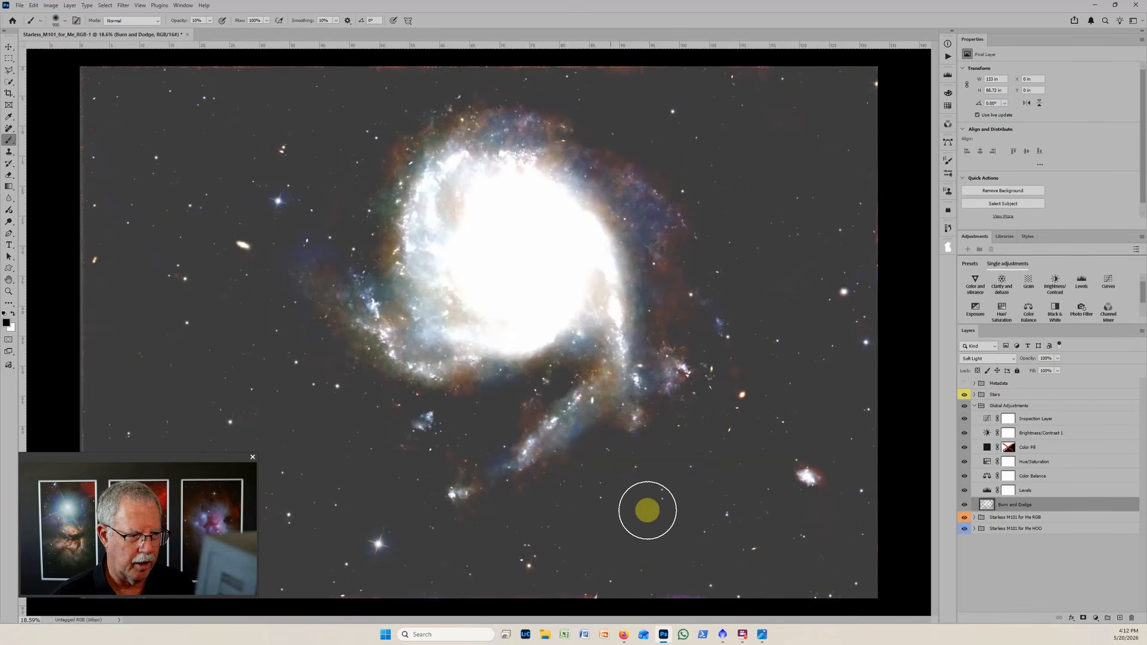
left_click(964, 419)
scroll(732, 331, "down", 2)
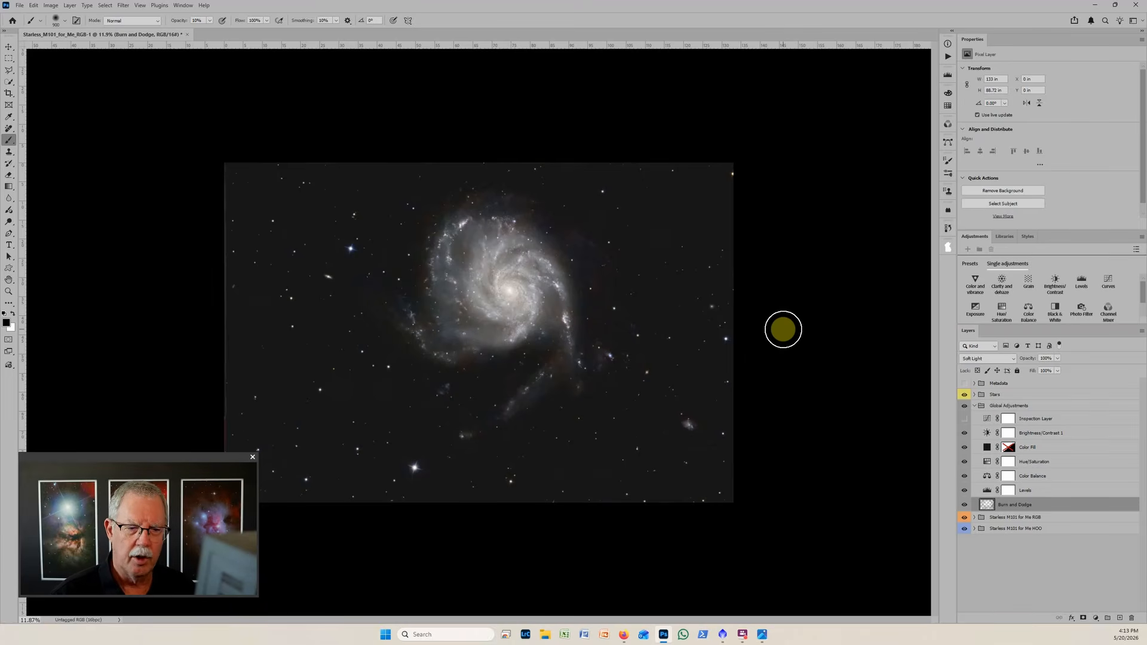
Select the Color Fill layer in the Global Adjustments group.
left_click(987, 450)
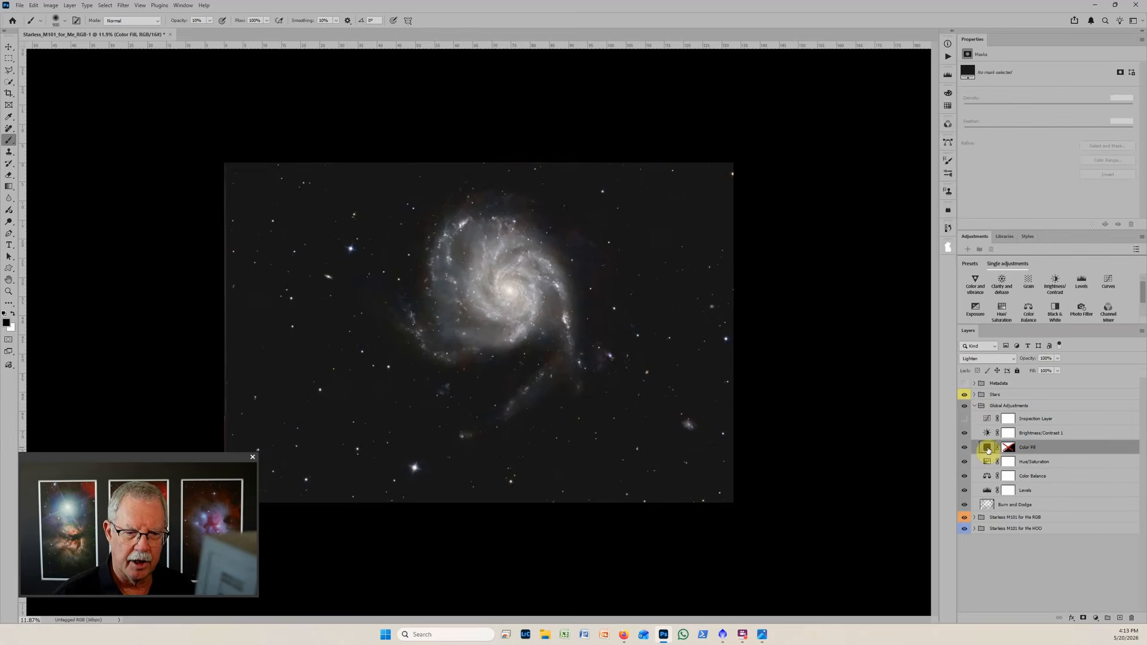